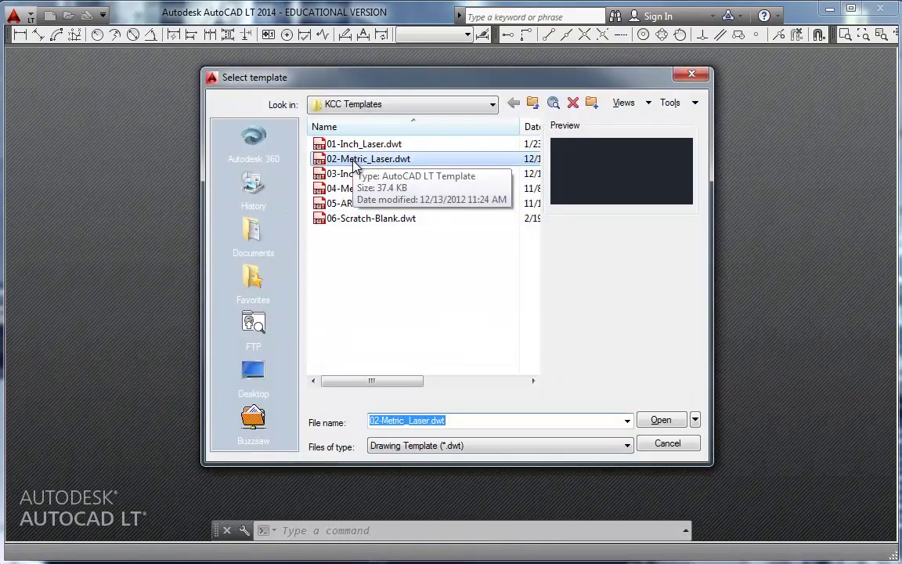
Create a new drawing from the 02-Metric_Laser.dwt template.
{"action": "double_click", "coordinate": [354, 159]}
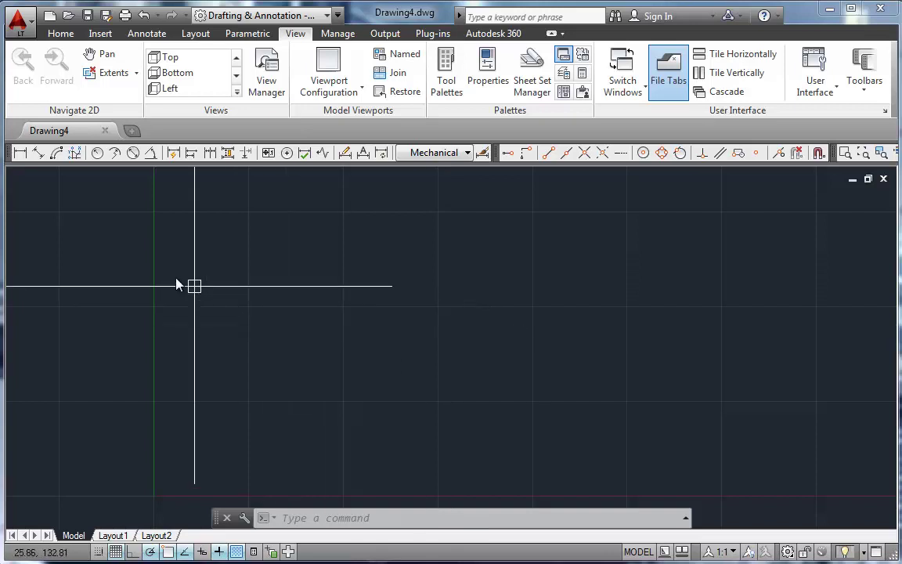
{"action": "left_click", "coordinate": [61, 33]}
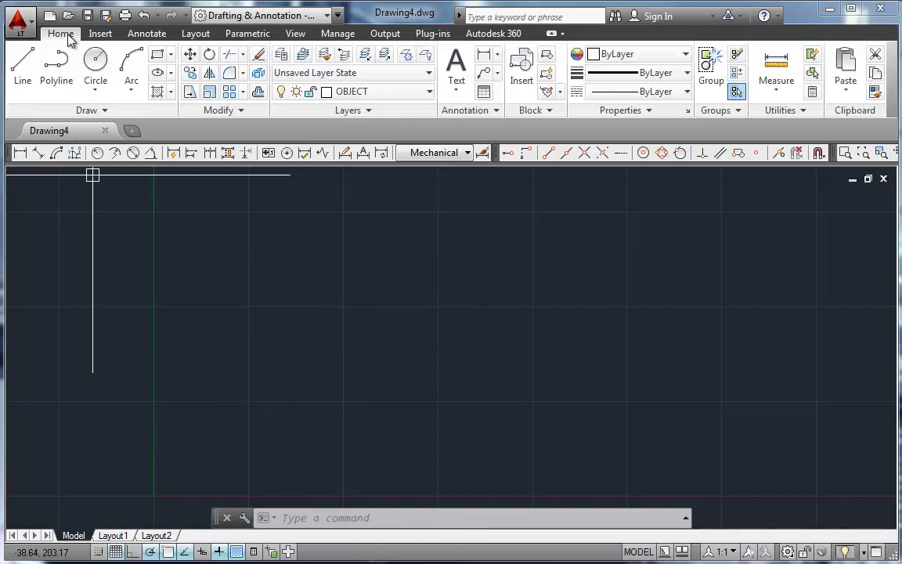
{"action": "left_click", "coordinate": [21, 69]}
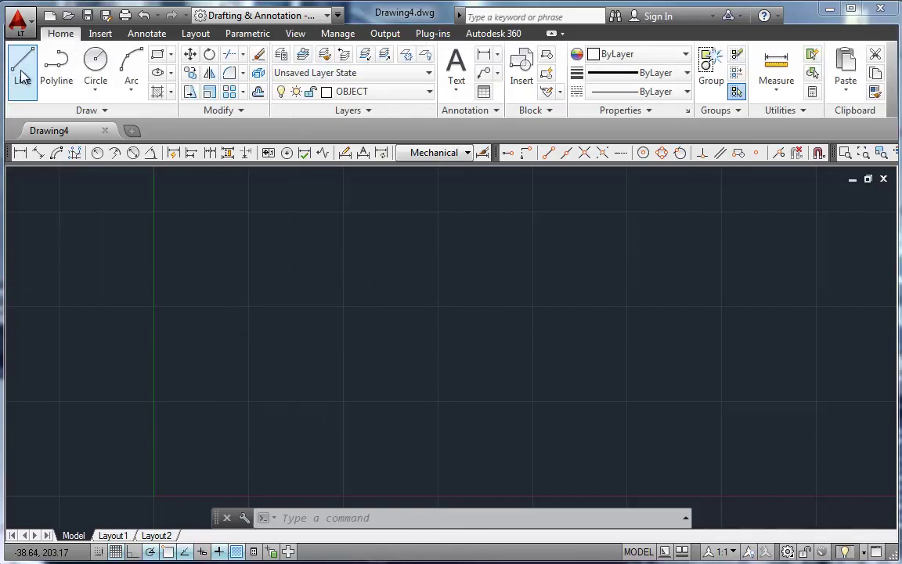
{"action": "left_click", "coordinate": [324, 406]}
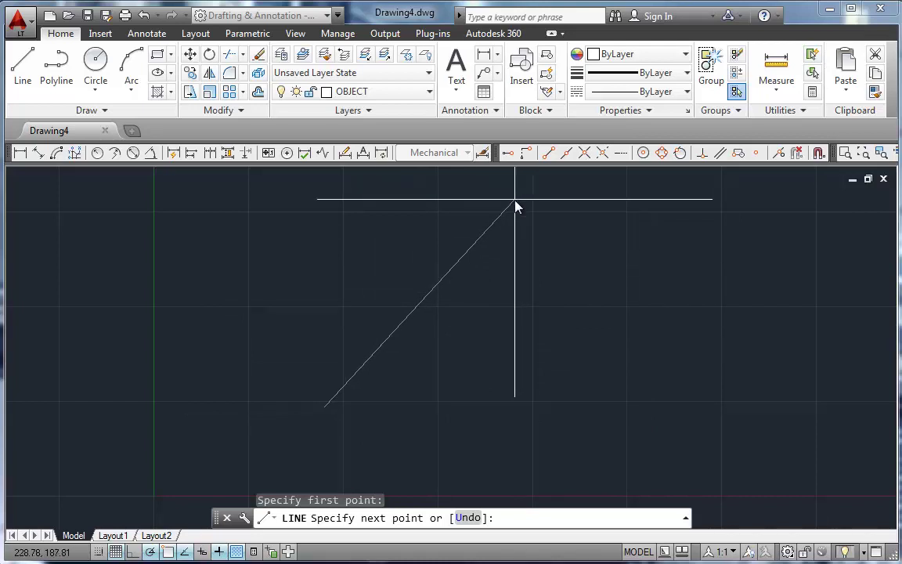
{"action": "type", "text": "@76,63"}
{"action": "key", "text": "Return"}
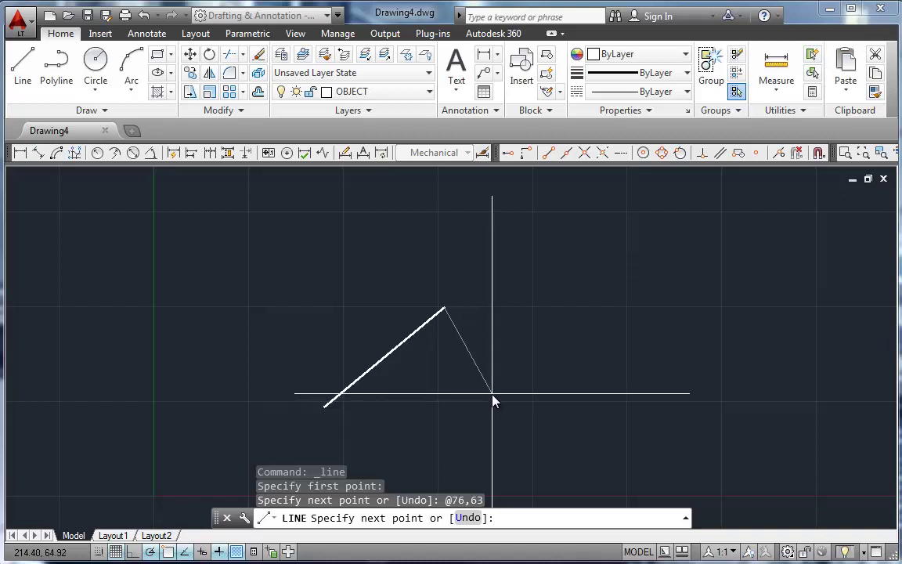
{"action": "type", "text": "@25,-53"}
{"action": "key", "text": "Return"}
{"action": "key", "text": "Return"}
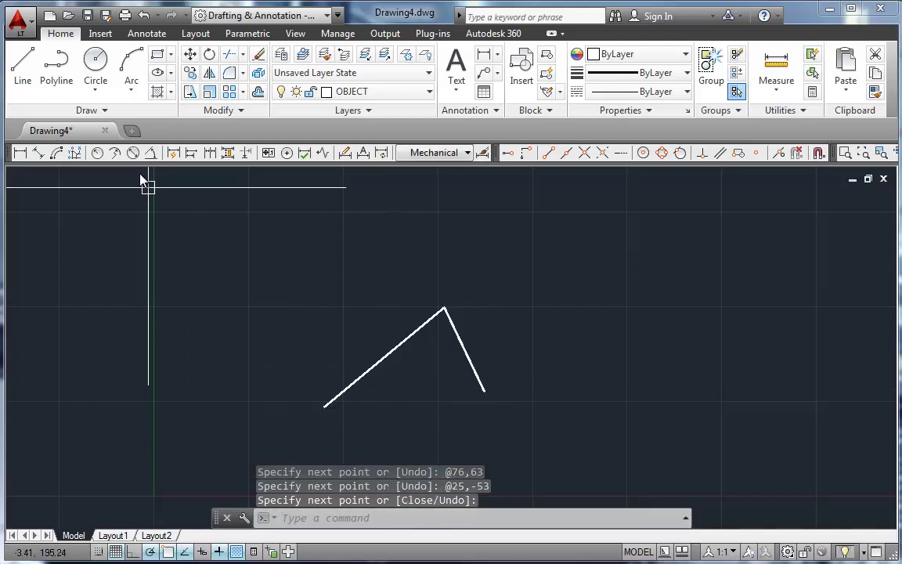
Draw freehand circles centred on the three line endpoints, making the one at the short line's lower end about 28.8 mm in radius.
{"action": "left_click", "coordinate": [95, 63]}
{"action": "left_click", "coordinate": [325, 406]}
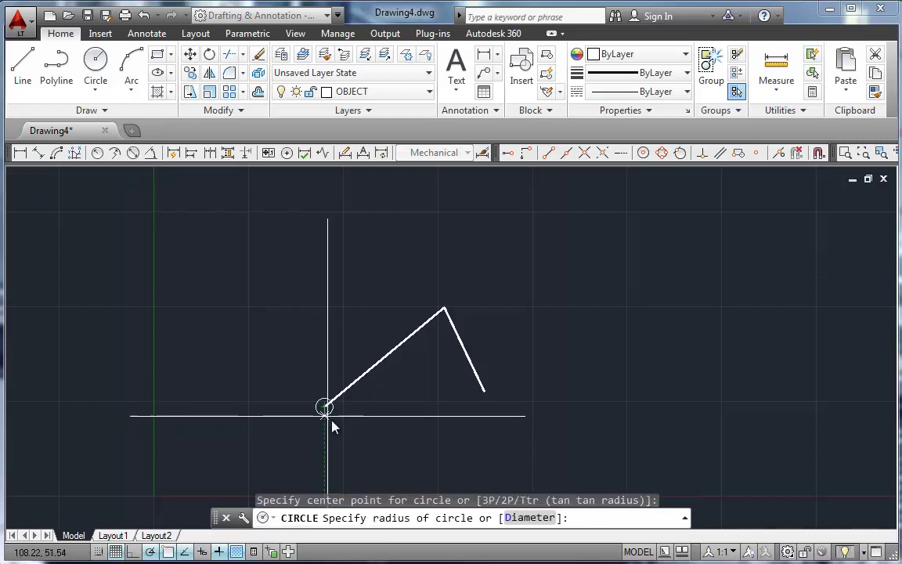
{"action": "left_click", "coordinate": [336, 420]}
{"action": "key", "text": "Return"}
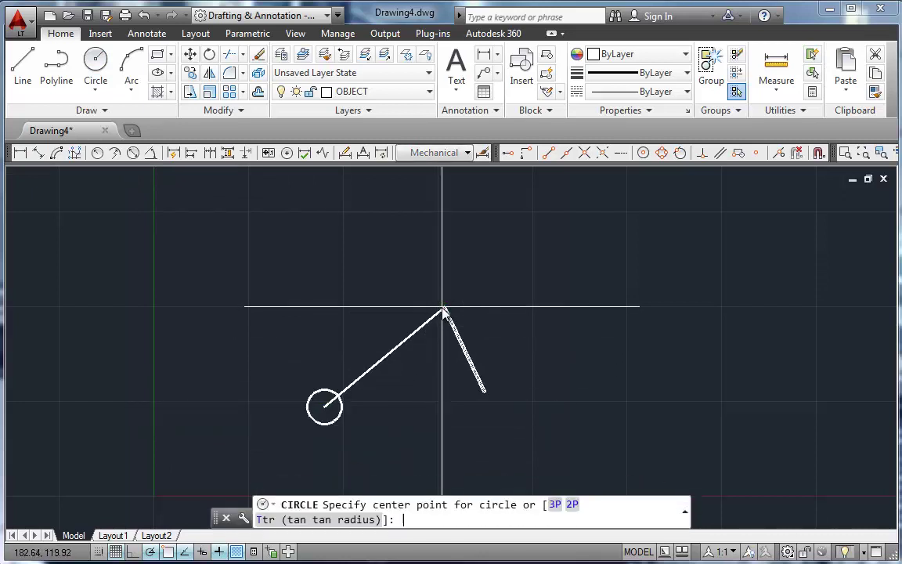
{"action": "left_click", "coordinate": [443, 307]}
{"action": "left_click", "coordinate": [454, 326]}
{"action": "key", "text": "Return"}
{"action": "left_click", "coordinate": [482, 391]}
{"action": "left_click", "coordinate": [516, 421]}
{"action": "key", "text": "Return"}
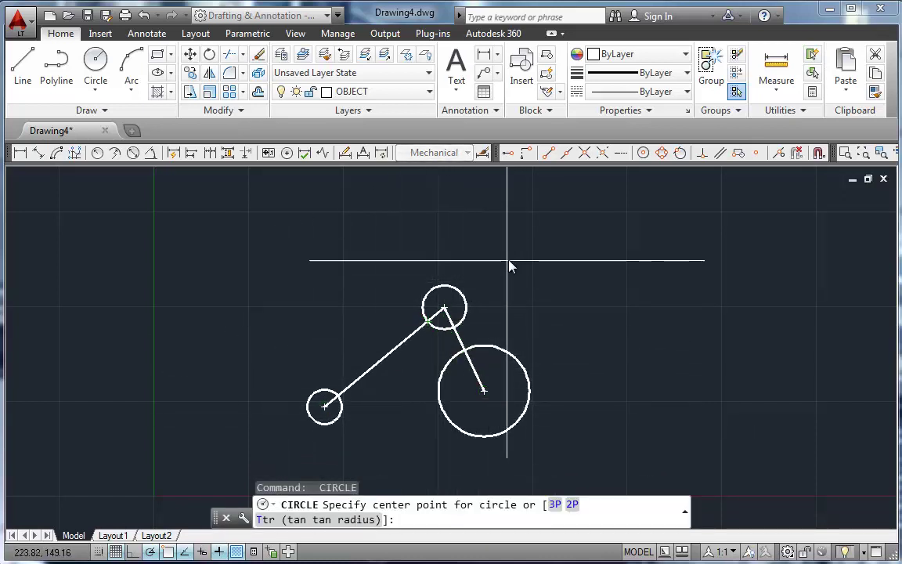
{"action": "left_click", "coordinate": [554, 274]}
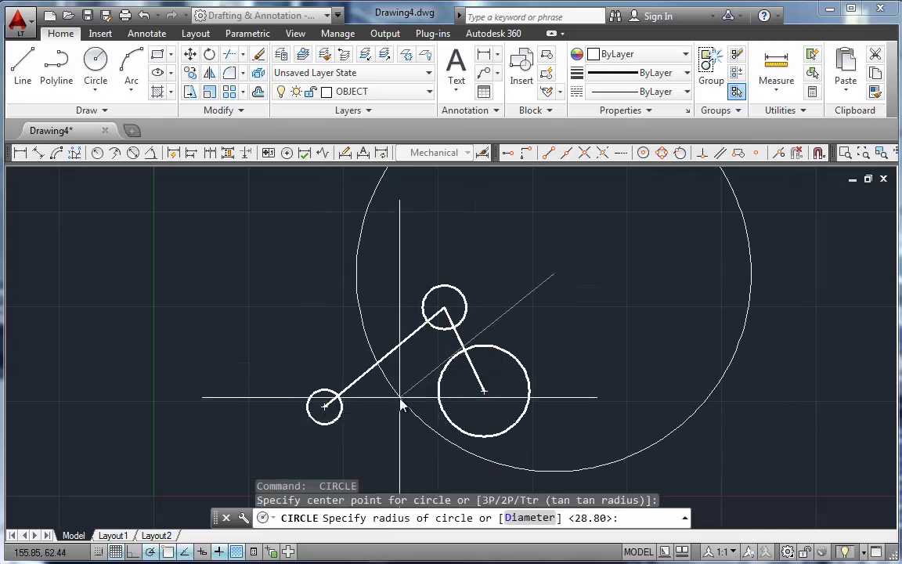
{"action": "key", "text": "Escape"}
Erase the two connected lines and their three circles.
{"action": "left_click", "coordinate": [535, 271]}
{"action": "left_click", "coordinate": [316, 405]}
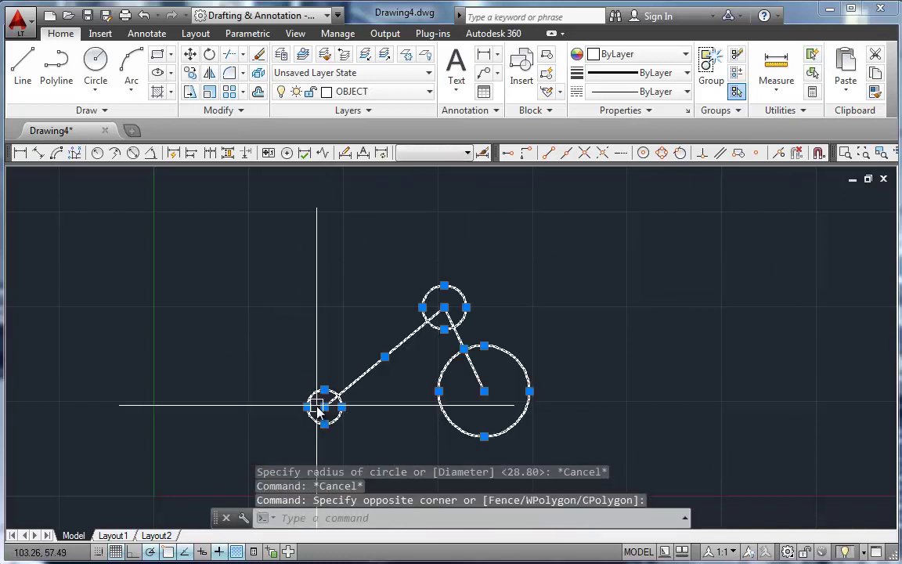
{"action": "key", "text": "Delete"}
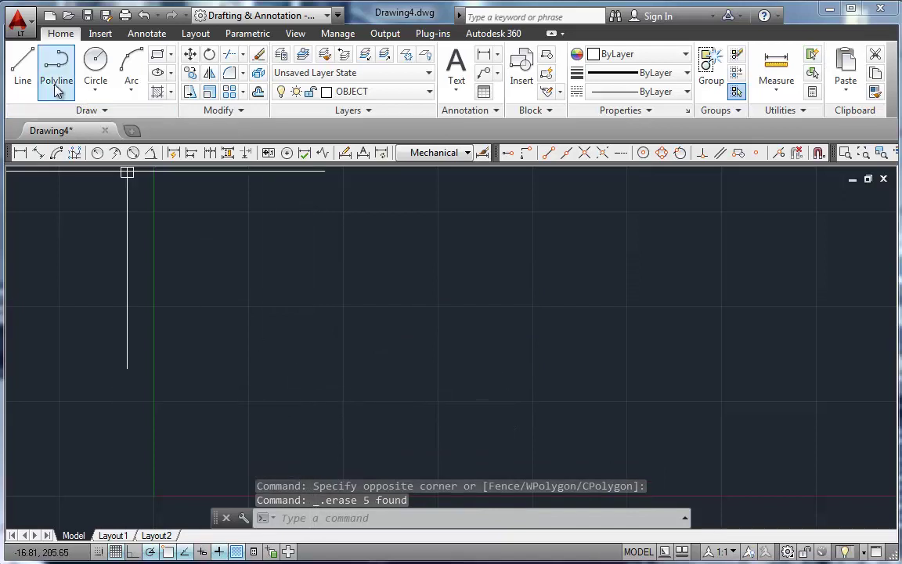
Draw a horizontal line rightward from about 102,54 and a vertical line upward from its left endpoint, forming an L.
{"action": "left_click", "coordinate": [22, 67]}
{"action": "left_click", "coordinate": [319, 414]}
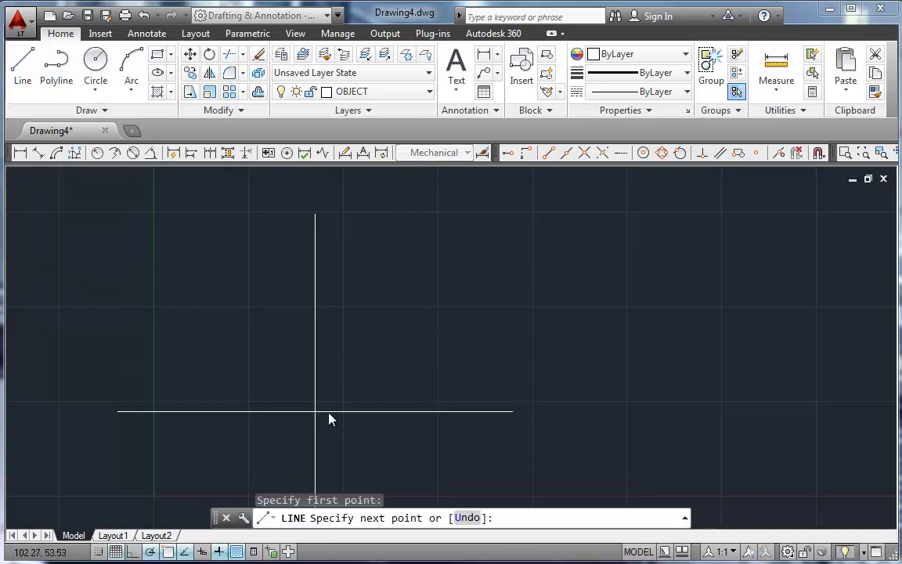
{"action": "left_click", "coordinate": [516, 413]}
{"action": "key", "text": "Return"}
{"action": "key", "text": "Return"}
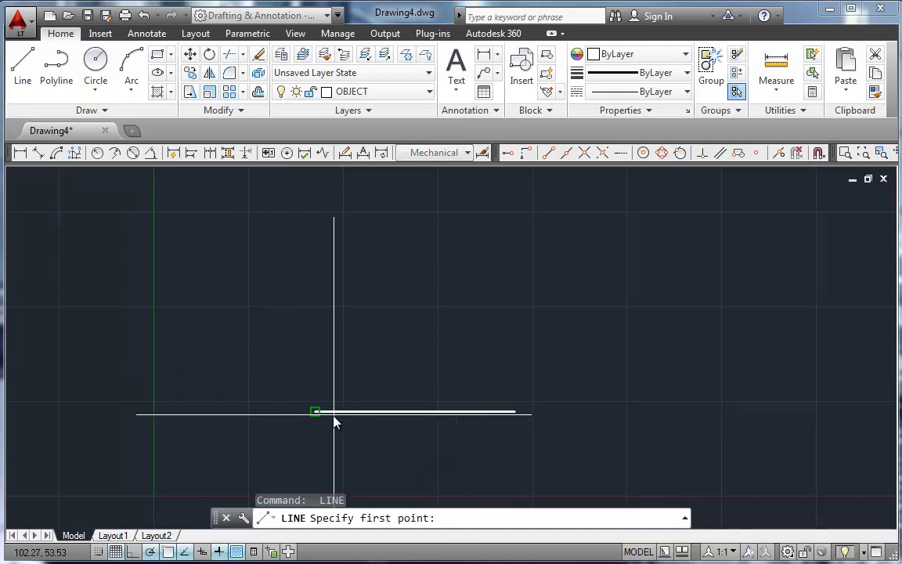
{"action": "left_click", "coordinate": [319, 414]}
{"action": "left_click", "coordinate": [314, 265]}
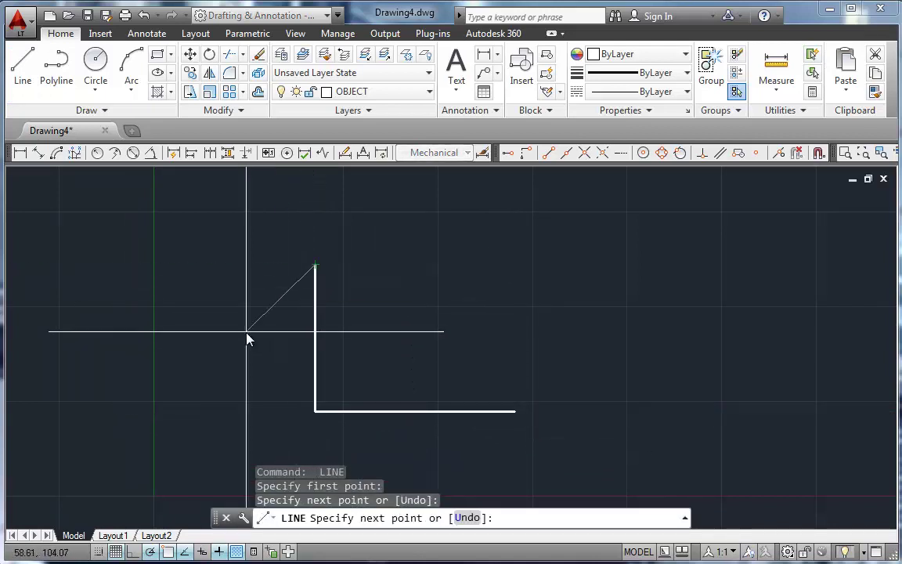
{"action": "key", "text": "Return"}
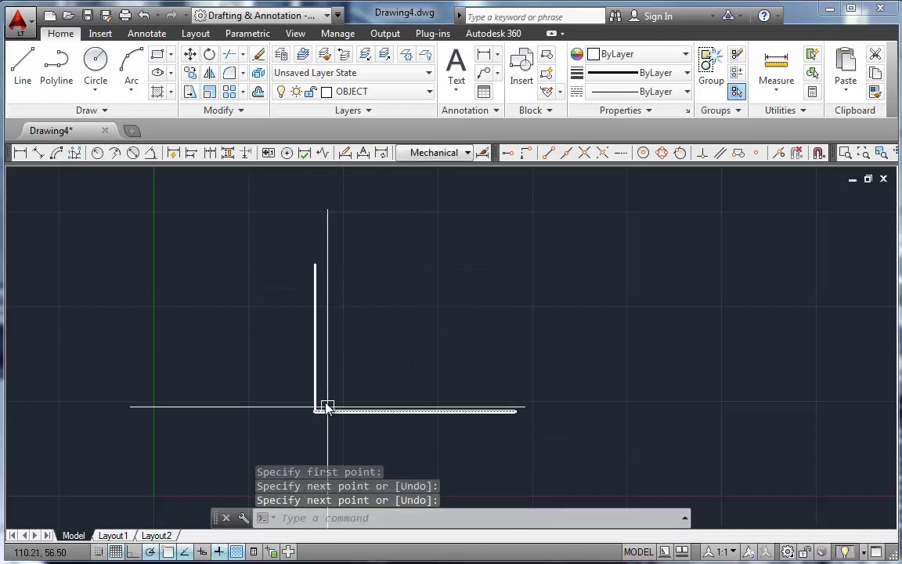
Draw a circle of diameter 28 mm centred on the corner of the L.
{"action": "left_click", "coordinate": [109, 95]}
{"action": "left_click", "coordinate": [123, 148]}
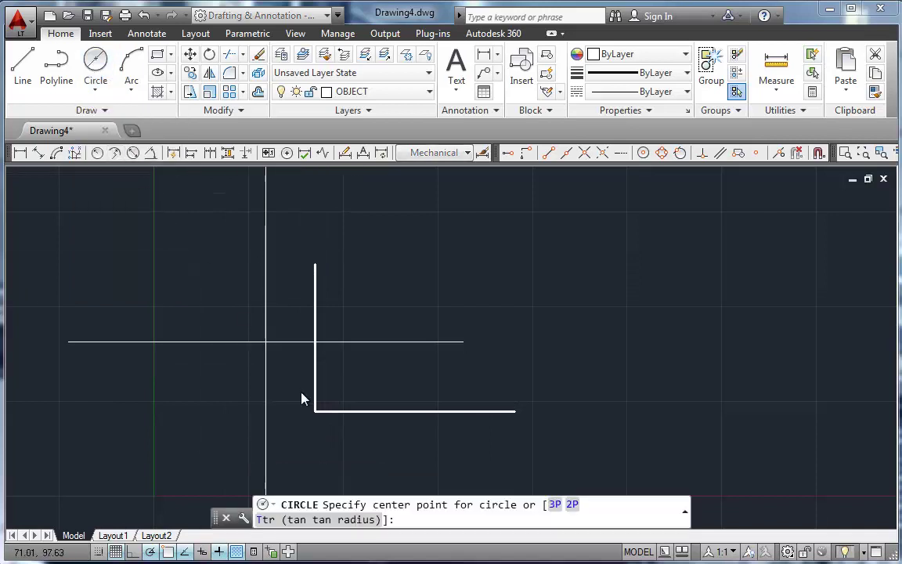
{"action": "left_click", "coordinate": [314, 410]}
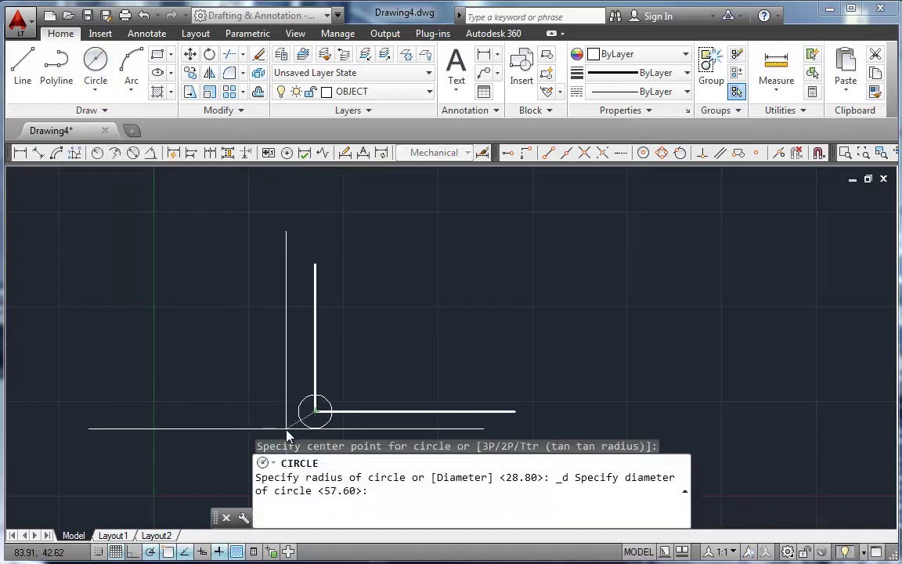
{"action": "type", "text": "28"}
{"action": "key", "text": "Return"}
Add a concentric circle of diameter 14 mm at the same corner.
{"action": "key", "text": "Return"}
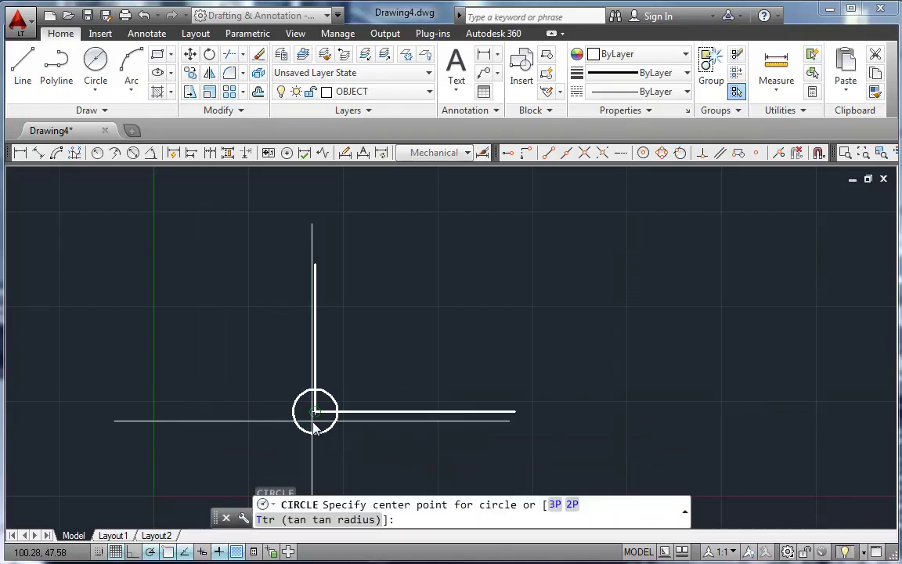
{"action": "left_click", "coordinate": [314, 411]}
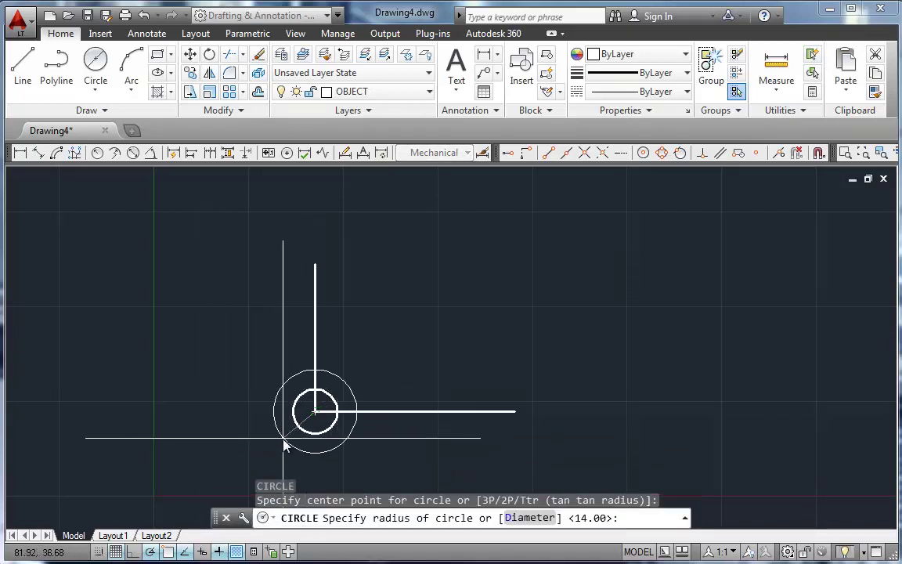
{"action": "type", "text": "d"}
{"action": "key", "text": "Return"}
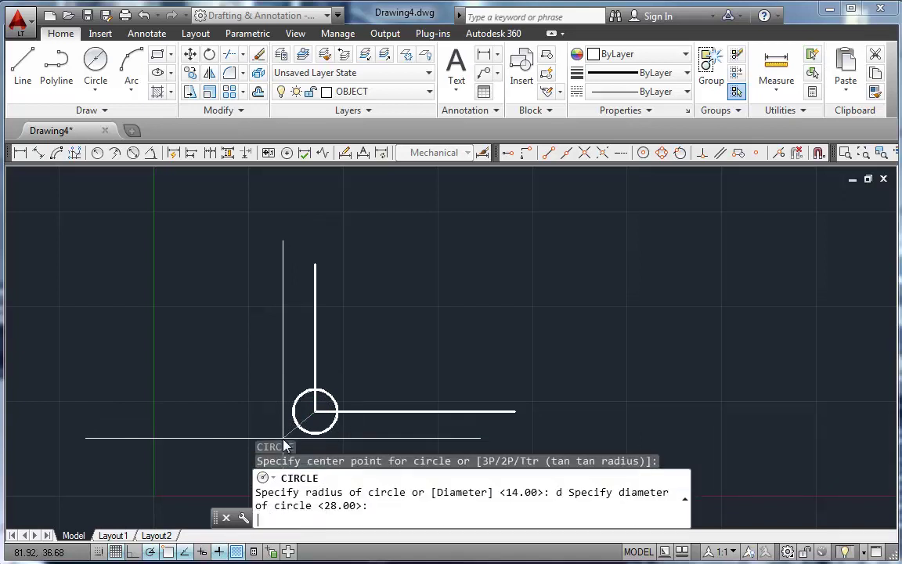
{"action": "type", "text": "14"}
{"action": "key", "text": "Return"}
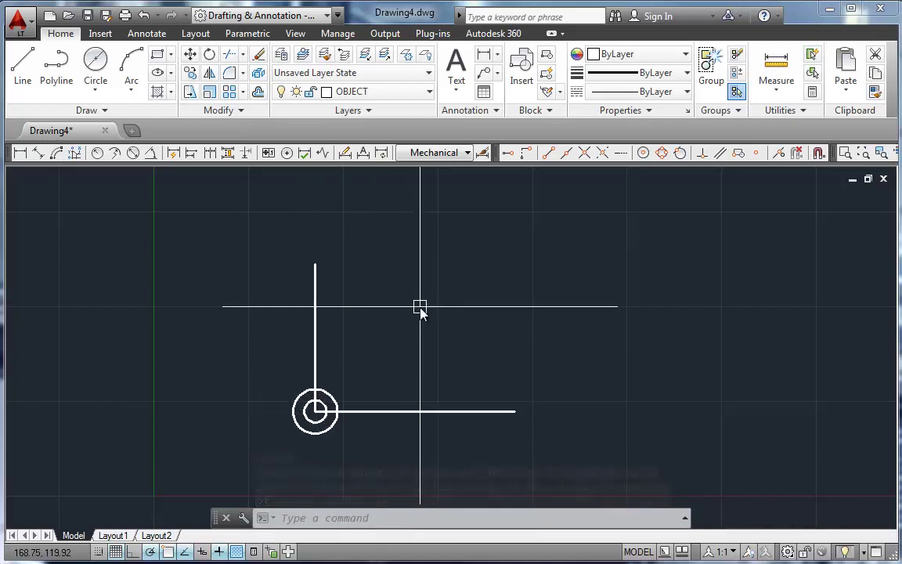
Offset the horizontal line 63 mm upward.
{"action": "type", "text": "o"}
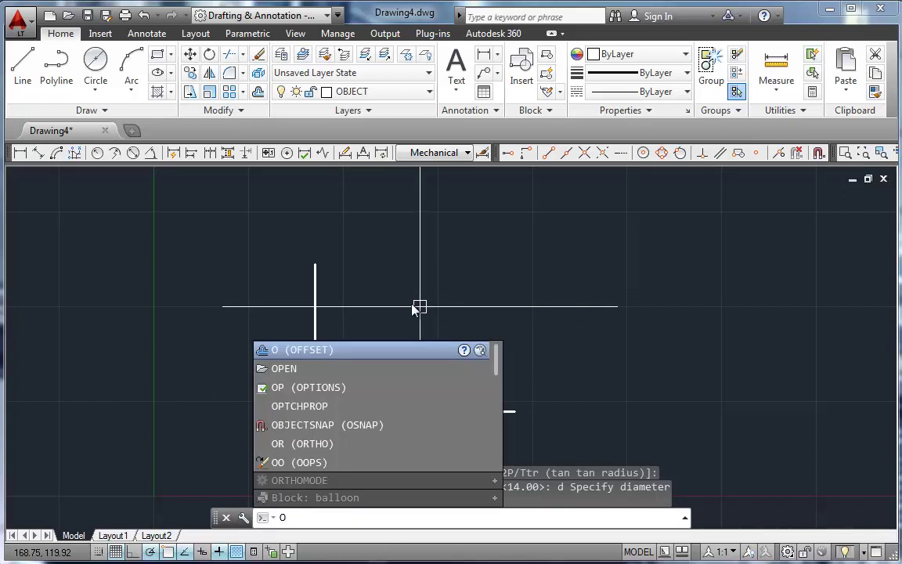
{"action": "key", "text": "Return"}
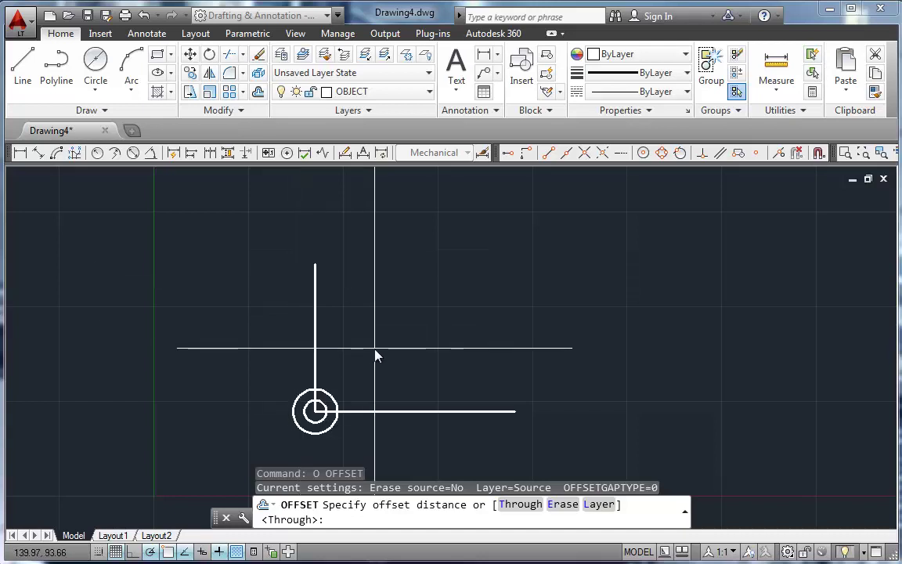
{"action": "type", "text": "63"}
{"action": "key", "text": "Return"}
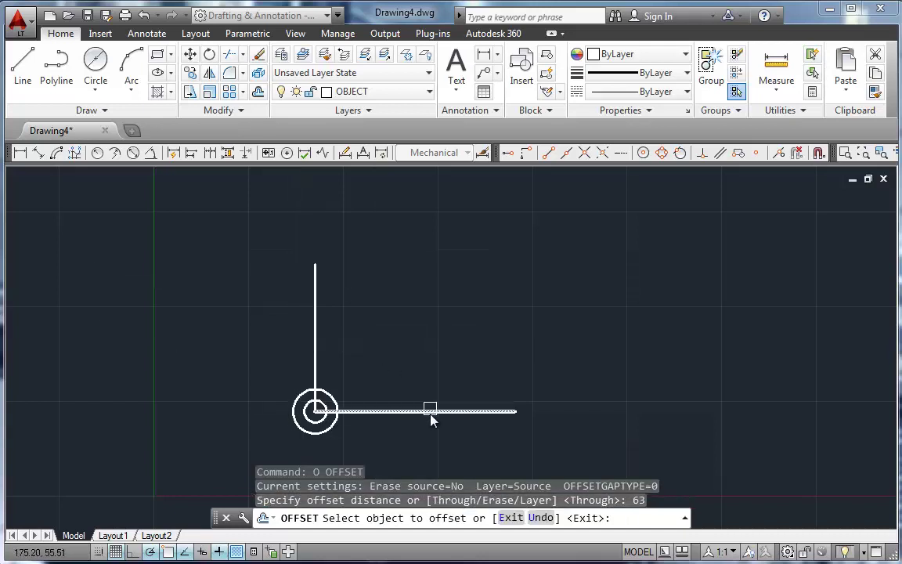
{"action": "left_click", "coordinate": [419, 411]}
{"action": "left_click", "coordinate": [415, 379]}
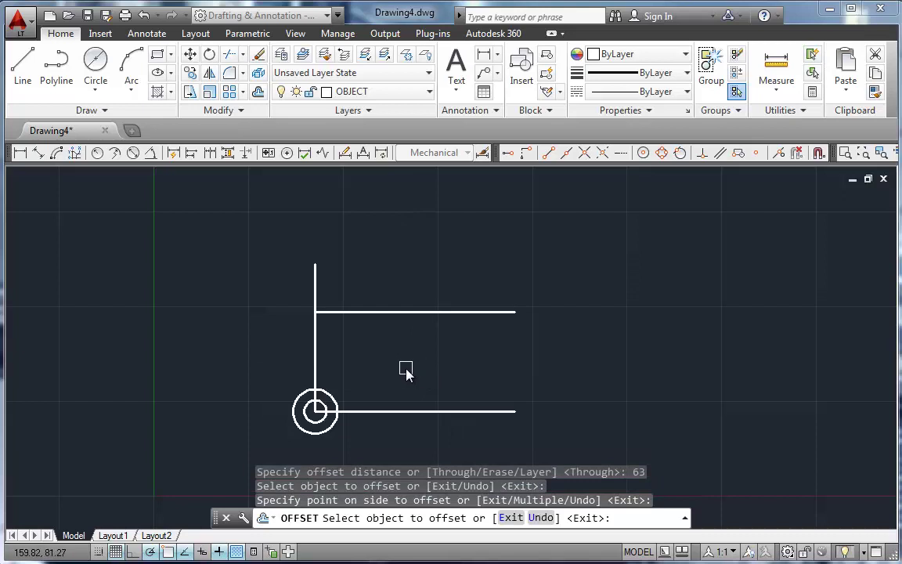
{"action": "key", "text": "Return"}
Offset the vertical line 76 mm to the right.
{"action": "key", "text": "Return"}
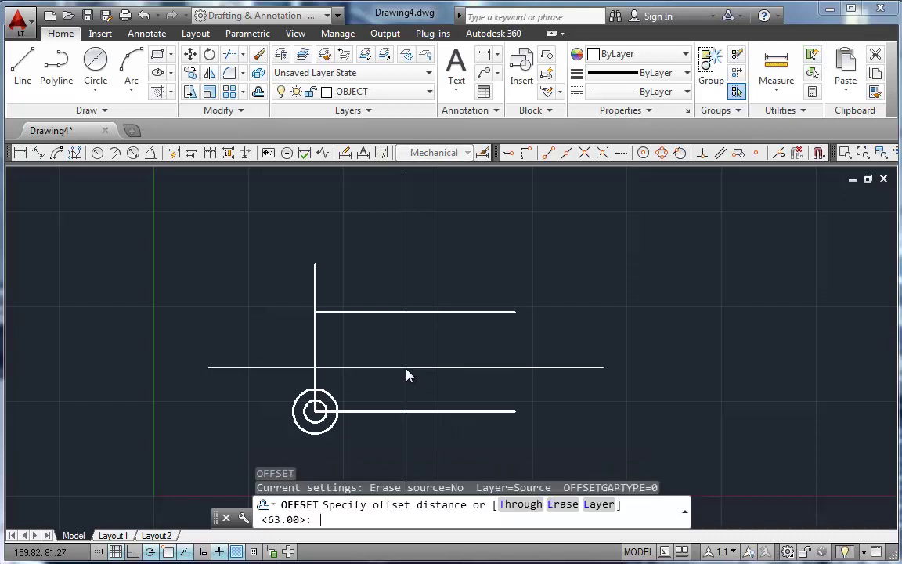
{"action": "type", "text": "70"}
{"action": "key", "text": "Return"}
{"action": "left_click", "coordinate": [313, 357]}
{"action": "left_click", "coordinate": [402, 359]}
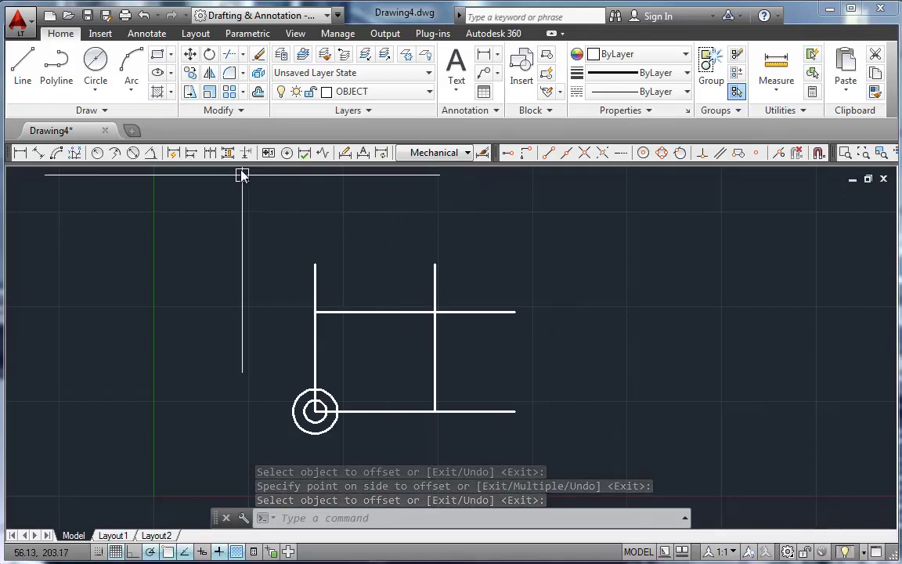
Copy both concentric circles from the L's corner to the intersection of the two offset lines.
{"action": "left_click", "coordinate": [189, 74]}
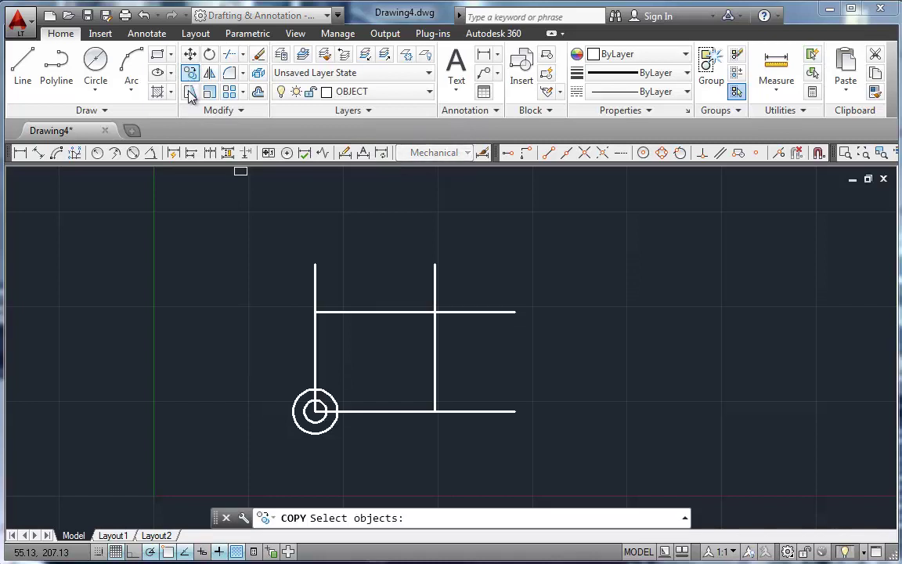
{"action": "scroll", "coordinate": [416, 395], "scroll_direction": "up", "scroll_amount": 2}
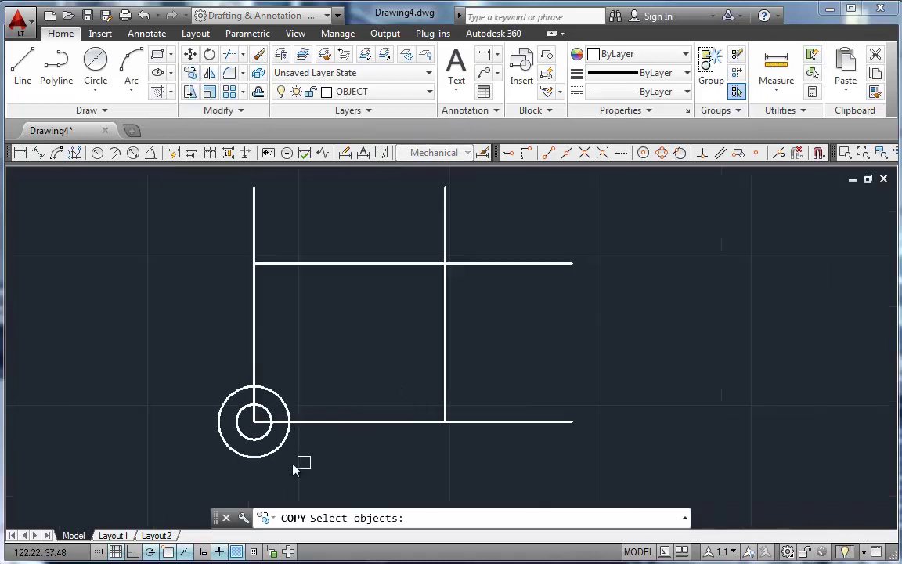
{"action": "left_click", "coordinate": [255, 439]}
{"action": "left_click", "coordinate": [264, 457]}
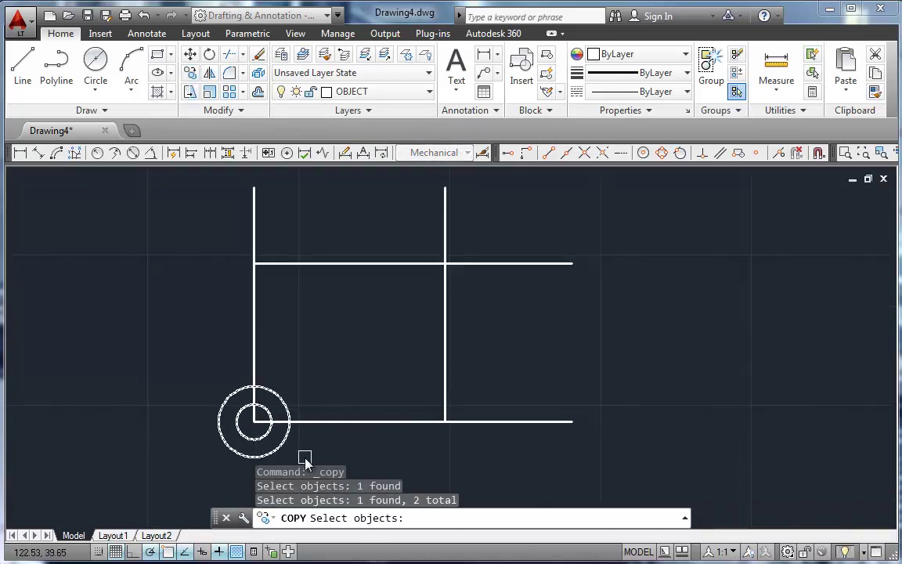
{"action": "key", "text": "Return"}
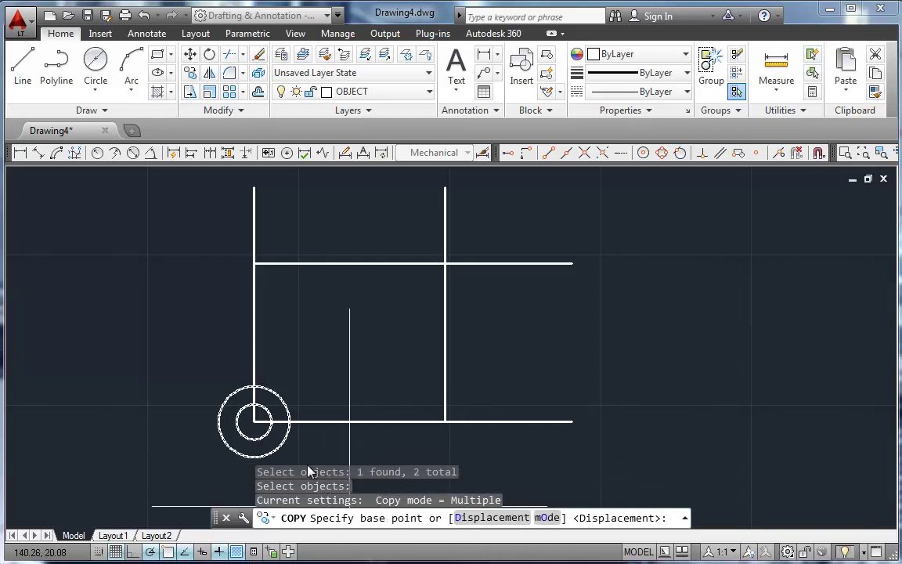
{"action": "left_click", "coordinate": [255, 423]}
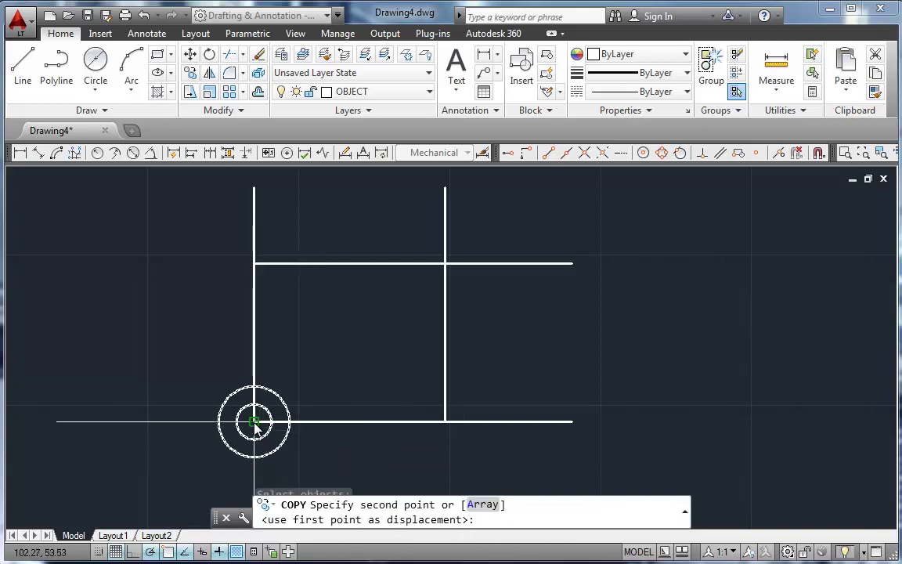
{"action": "left_click", "coordinate": [445, 263]}
{"action": "key", "text": "Return"}
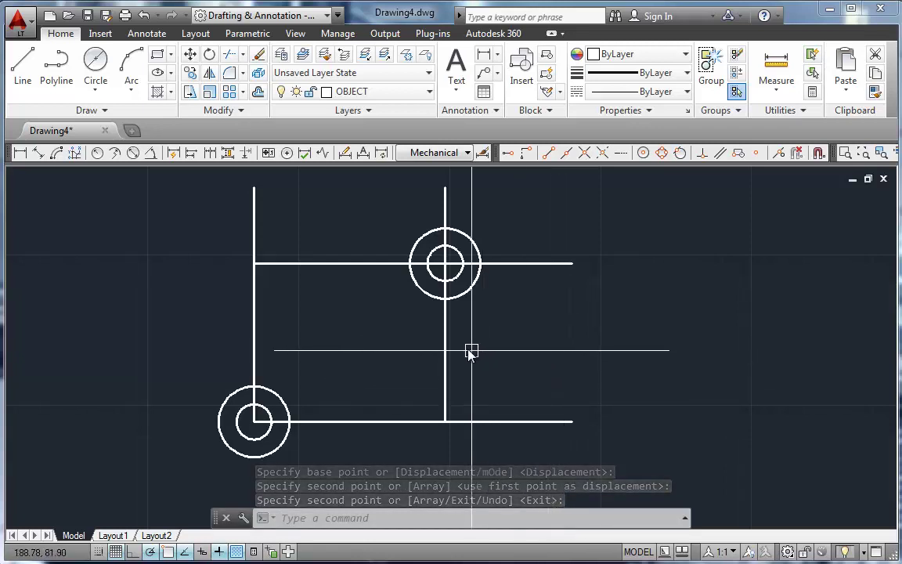
Offset the vertical line through the upper circles 25 mm to the right.
{"action": "key", "text": "Return"}
{"action": "type", "text": "o"}
{"action": "key", "text": "Return"}
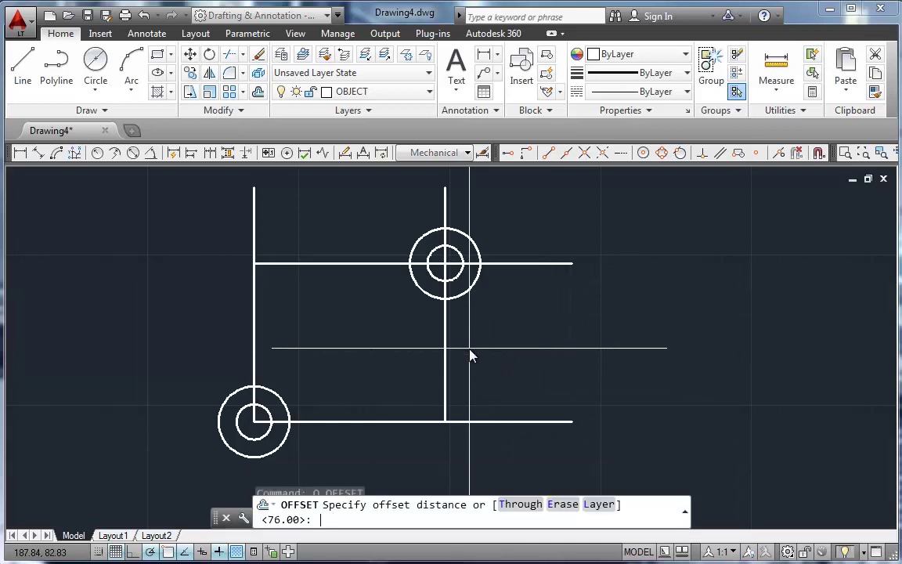
{"action": "type", "text": "25"}
{"action": "key", "text": "Return"}
{"action": "left_click", "coordinate": [445, 347]}
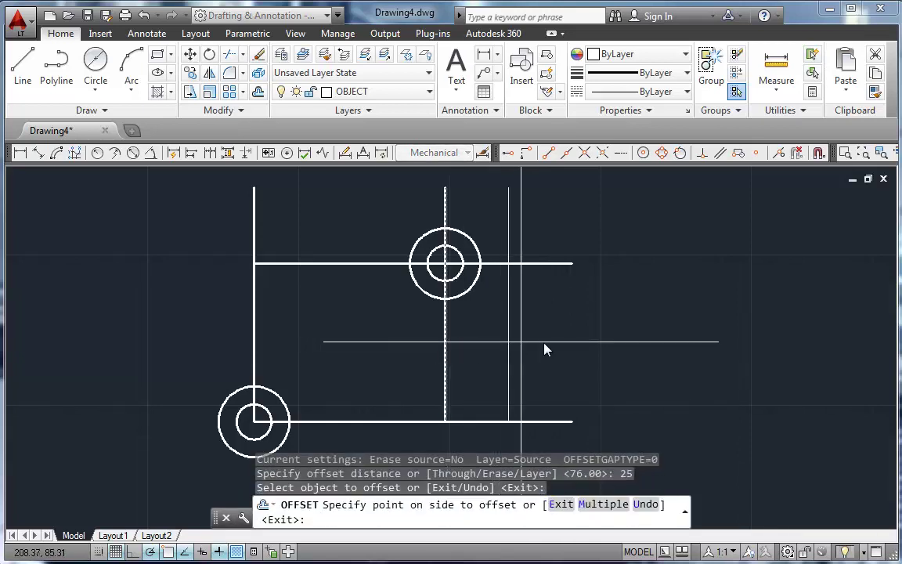
{"action": "left_click", "coordinate": [579, 361]}
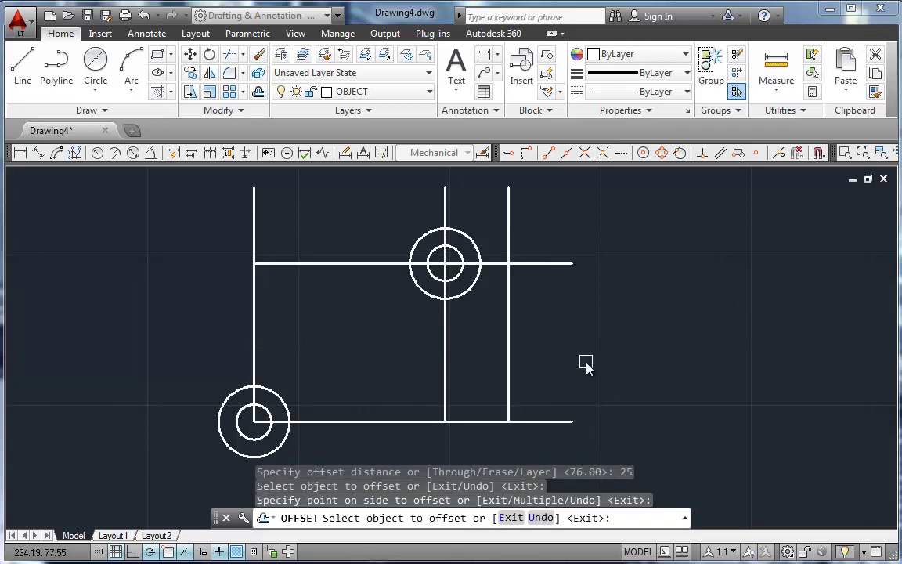
{"action": "key", "text": "Return"}
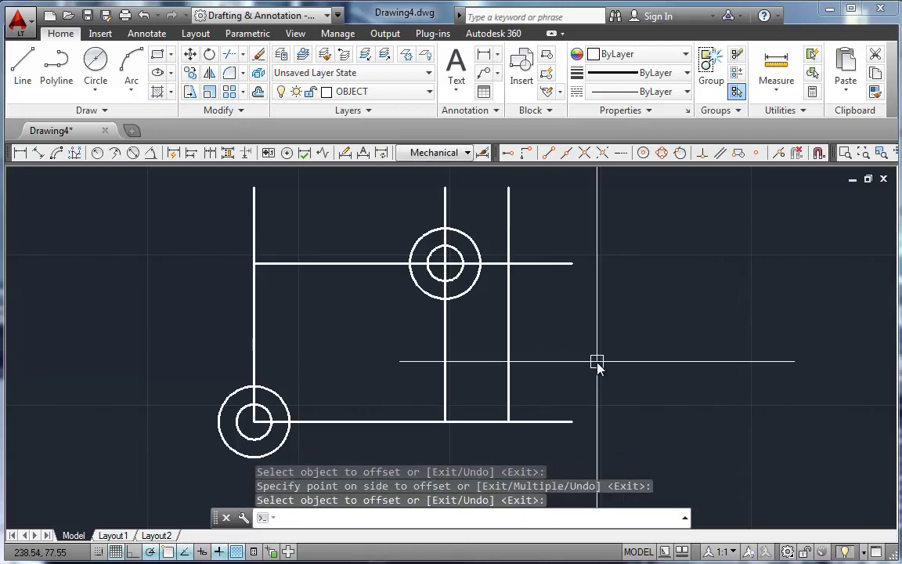
Offset the upper horizontal line 53 mm downward.
{"action": "key", "text": "Return"}
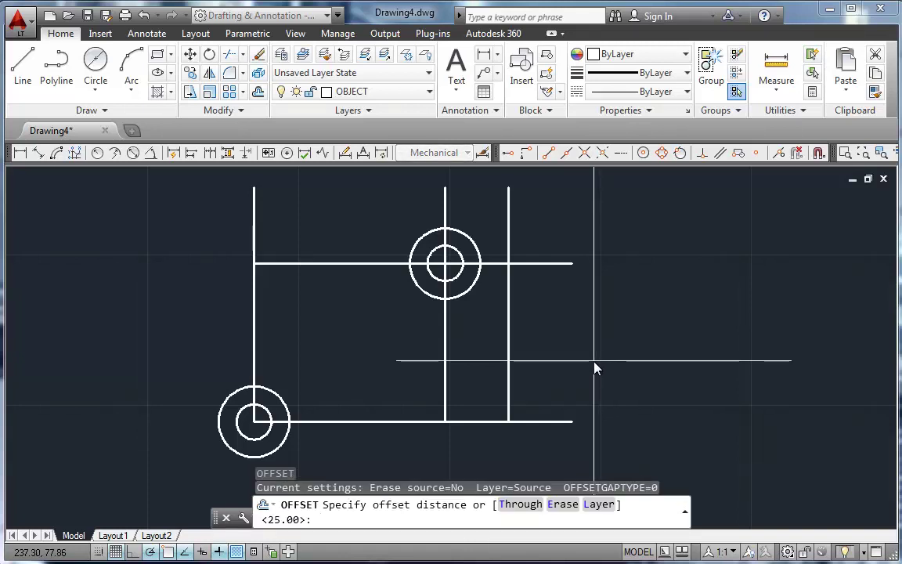
{"action": "type", "text": "53"}
{"action": "key", "text": "Return"}
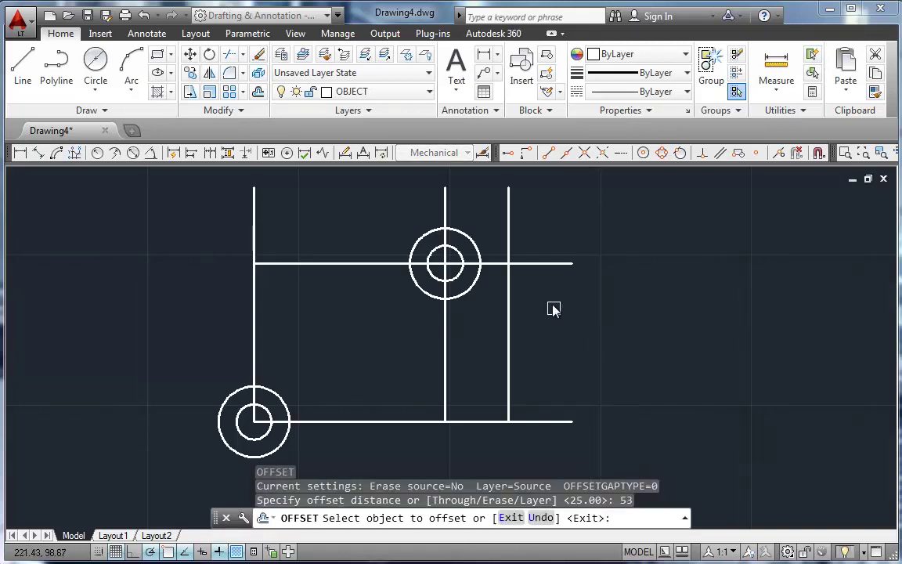
{"action": "left_click", "coordinate": [539, 263]}
{"action": "left_click", "coordinate": [547, 349]}
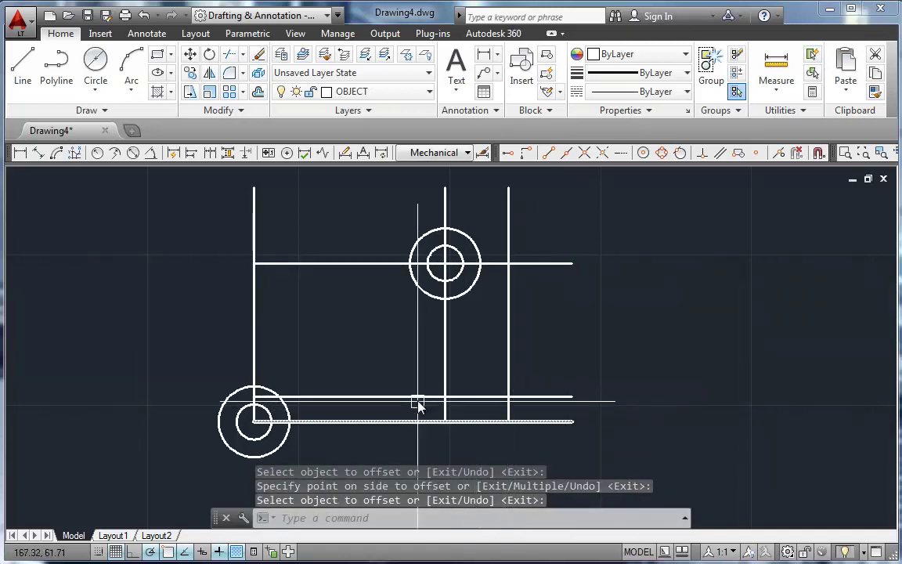
Draw a circle of diameter 45 mm centred on the intersection of the two newly offset lines.
{"action": "left_click", "coordinate": [95, 69]}
{"action": "left_click", "coordinate": [509, 397]}
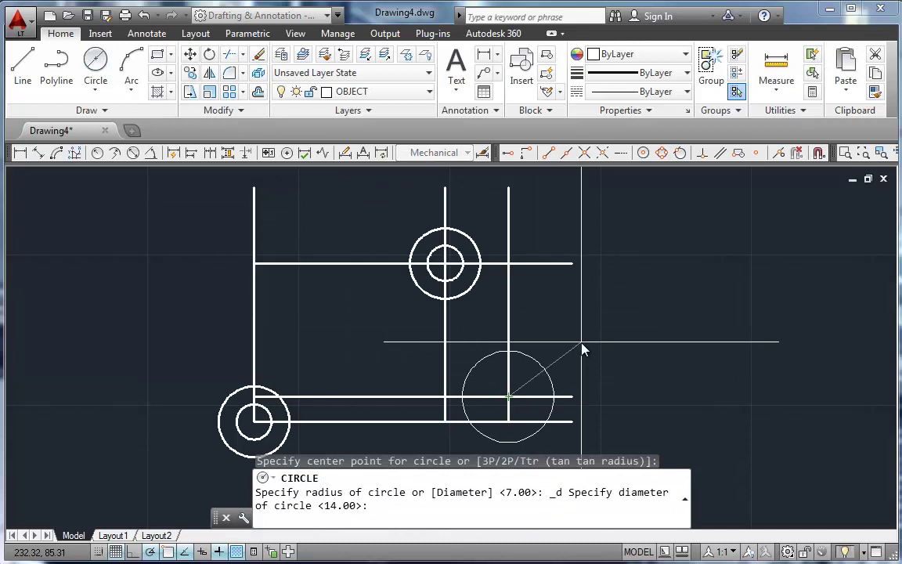
{"action": "type", "text": "45"}
{"action": "key", "text": "Return"}
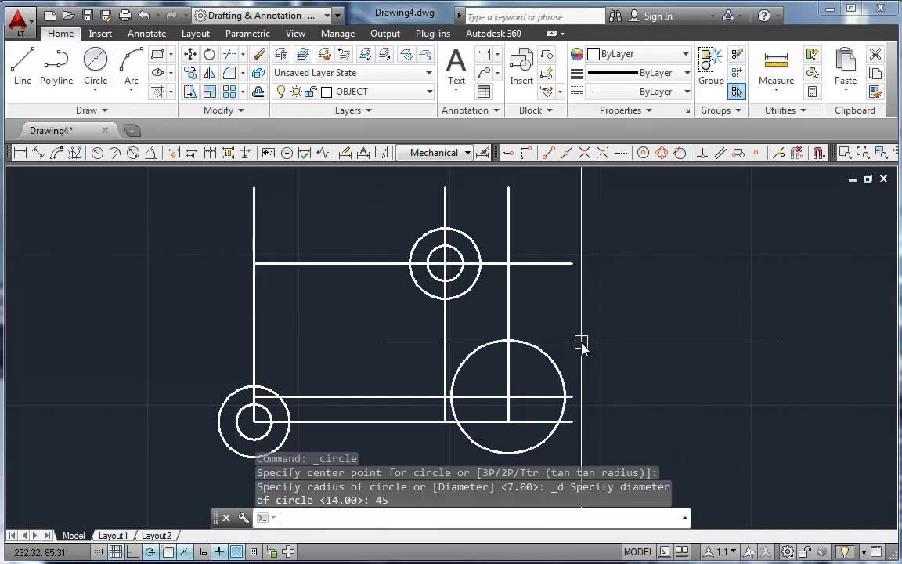
Add a concentric circle of diameter 22 mm inside the 45 mm circle.
{"action": "key", "text": "Return"}
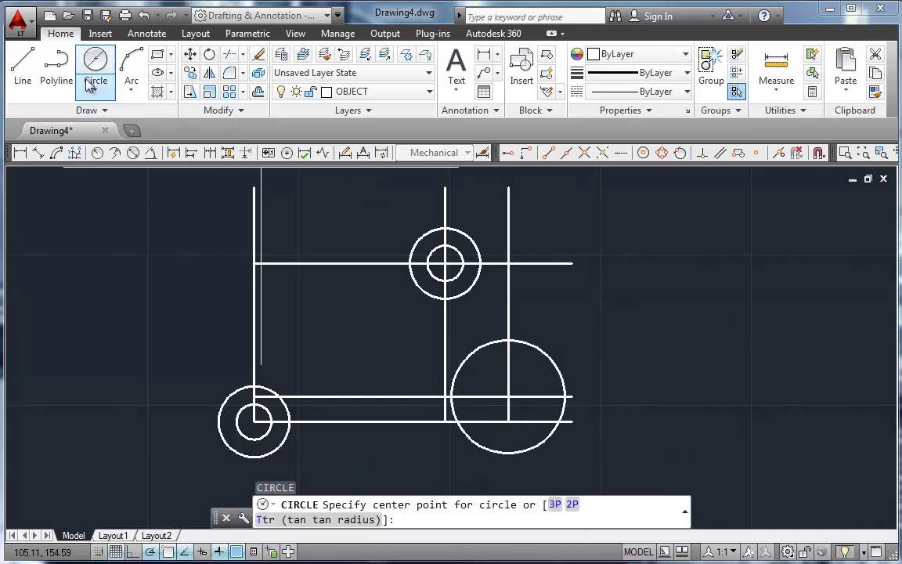
{"action": "left_click", "coordinate": [100, 61]}
{"action": "left_click", "coordinate": [509, 397]}
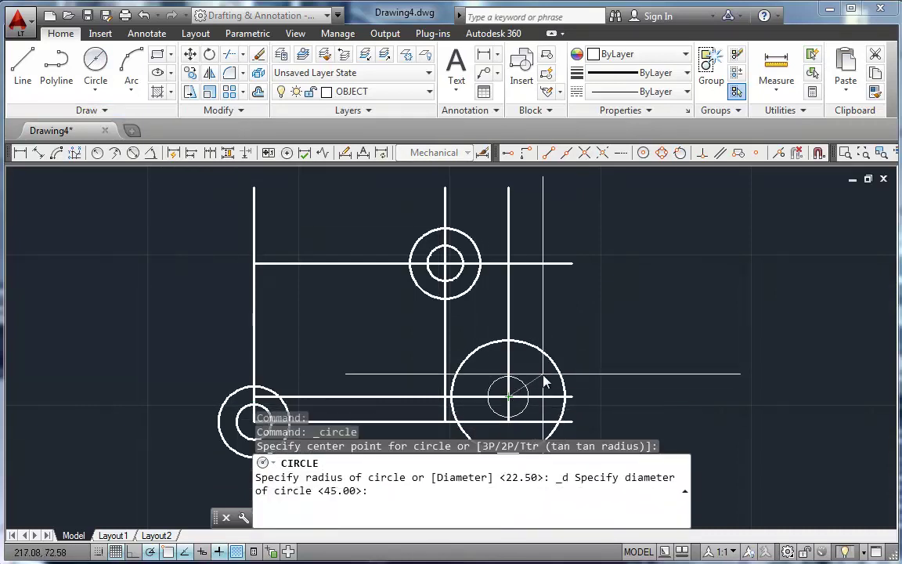
{"action": "type", "text": "22"}
{"action": "key", "text": "Return"}
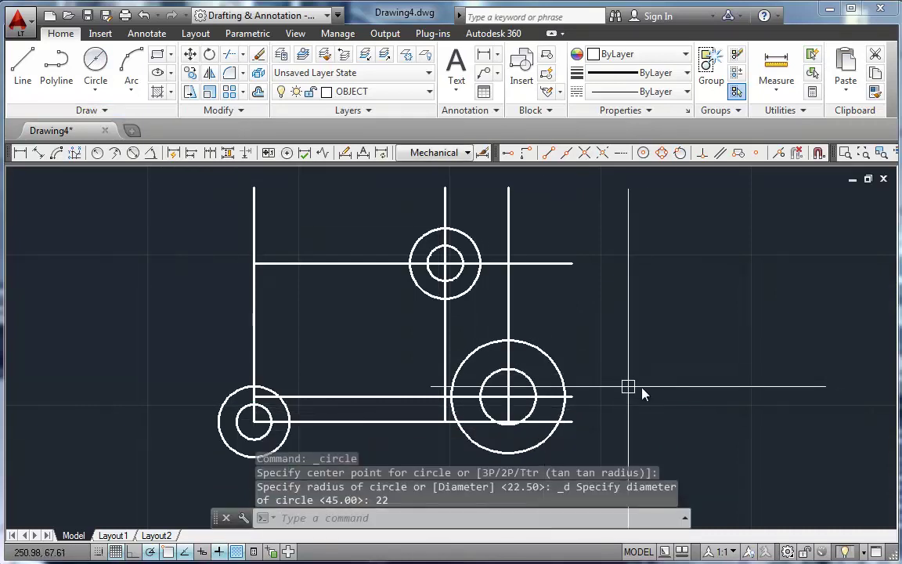
Delete the three vertical construction lines and the uppermost and lowest horizontal ones, keeping the horizontal line through the 45 mm circle's centre.
{"action": "left_click", "coordinate": [526, 321]}
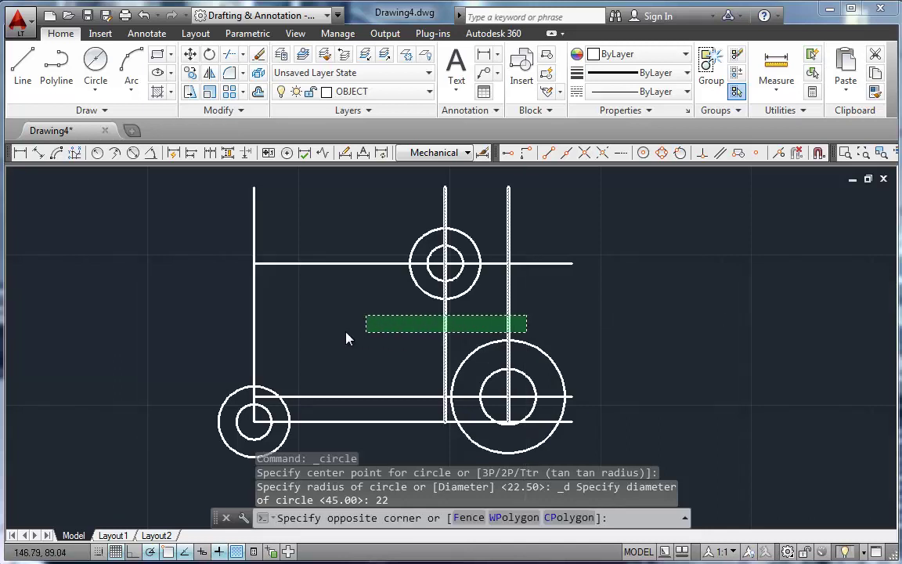
{"action": "left_click", "coordinate": [227, 335]}
{"action": "left_click", "coordinate": [272, 264]}
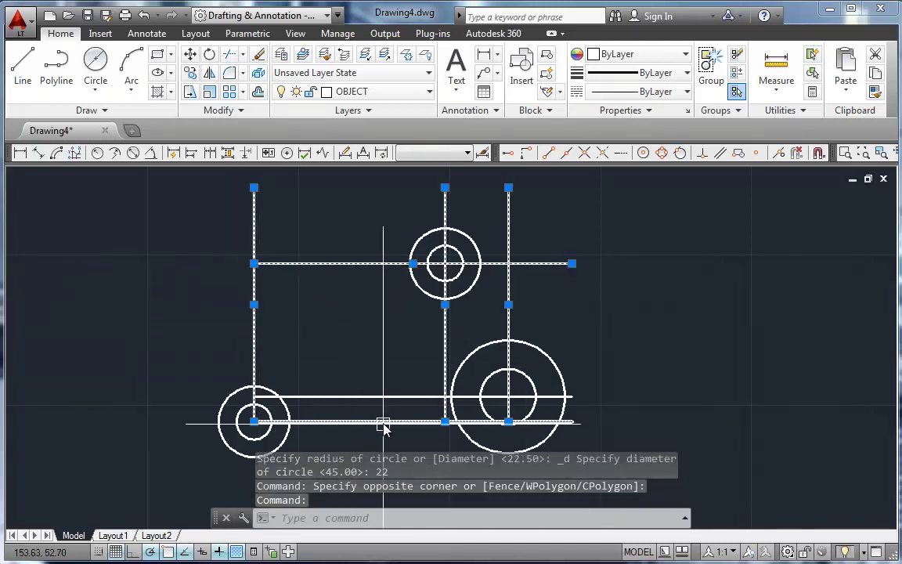
{"action": "left_click", "coordinate": [382, 421]}
{"action": "key", "text": "Delete"}
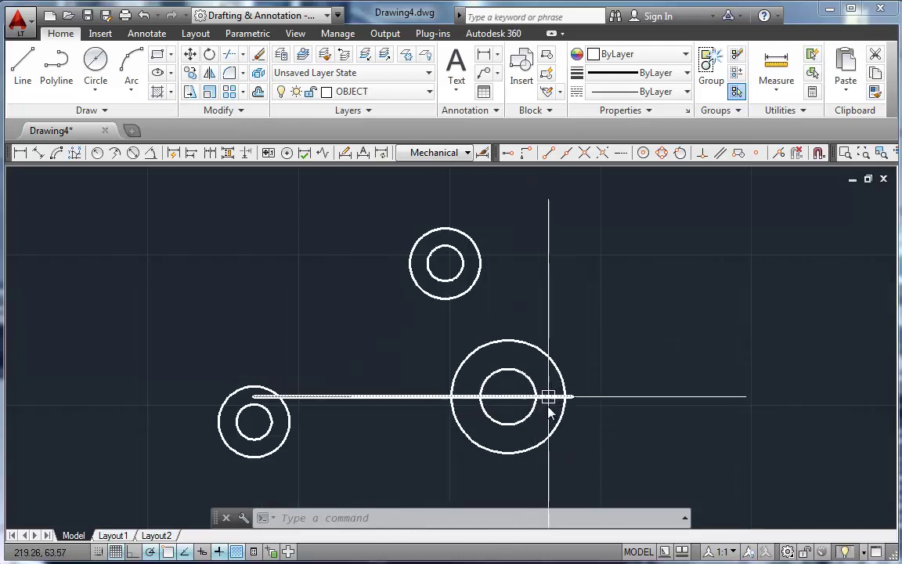
Draw a vertical line about 14 mm long downward from the left quadrant of the 22 mm circle.
{"action": "scroll", "coordinate": [548, 403], "scroll_direction": "up", "scroll_amount": 4}
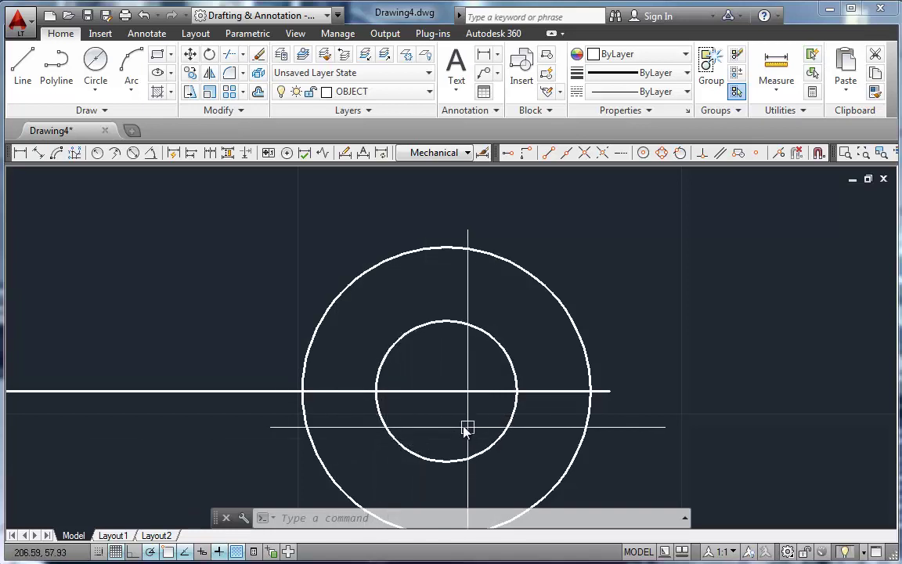
{"action": "left_click", "coordinate": [23, 65]}
{"action": "left_click", "coordinate": [376, 390]}
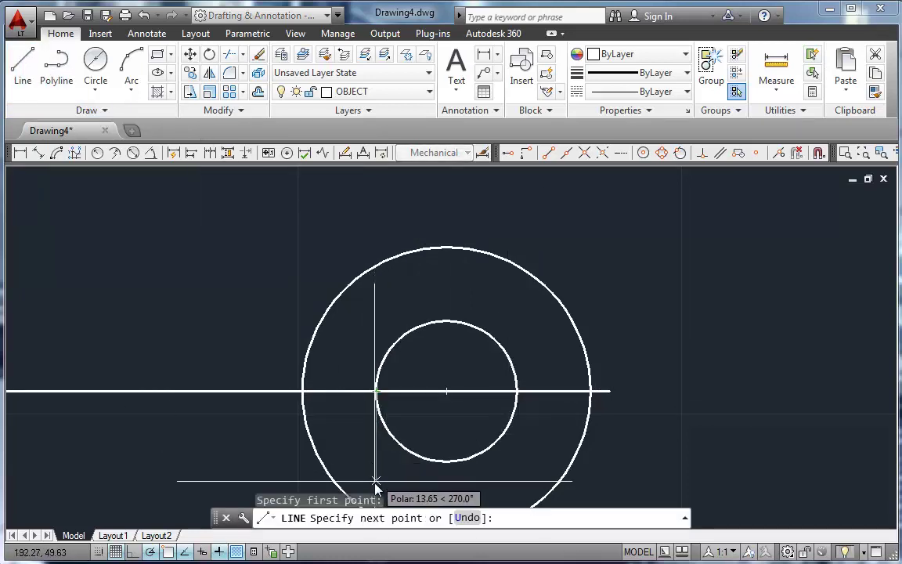
{"action": "left_click", "coordinate": [378, 448]}
{"action": "key", "text": "Return"}
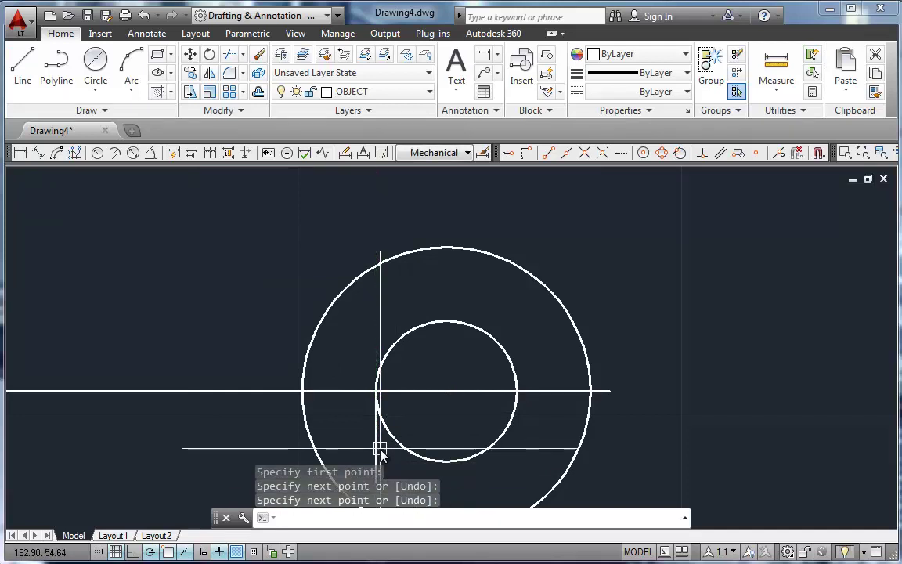
Offset the short vertical line at the 22 mm circle's left quadrant 24 mm to the right.
{"action": "type", "text": "O"}
{"action": "key", "text": "Return"}
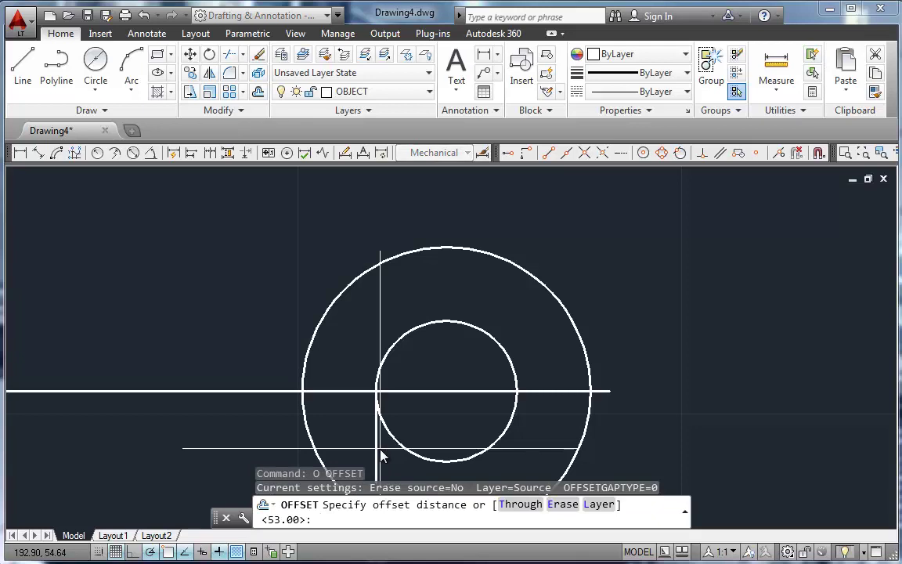
{"action": "type", "text": "24"}
{"action": "key", "text": "Return"}
{"action": "left_click", "coordinate": [377, 438]}
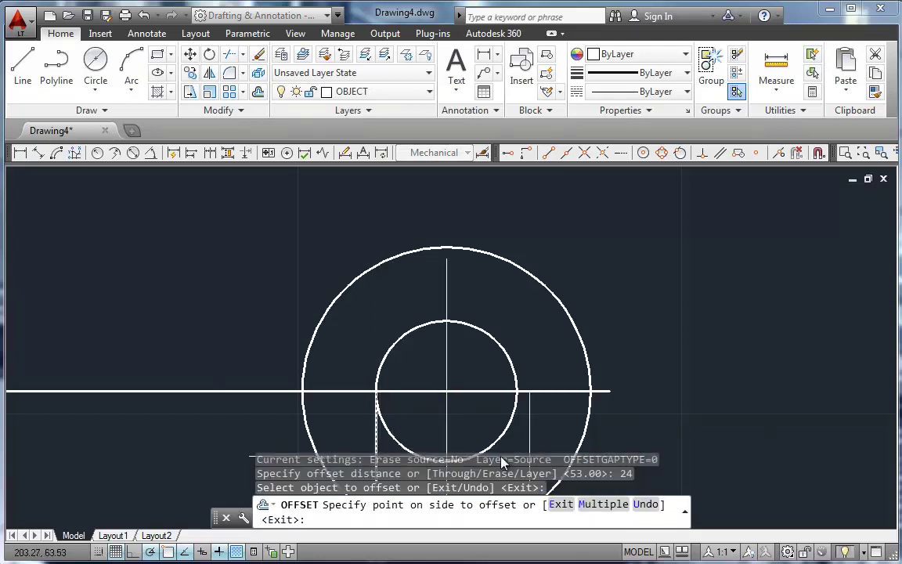
{"action": "key", "text": "Return"}
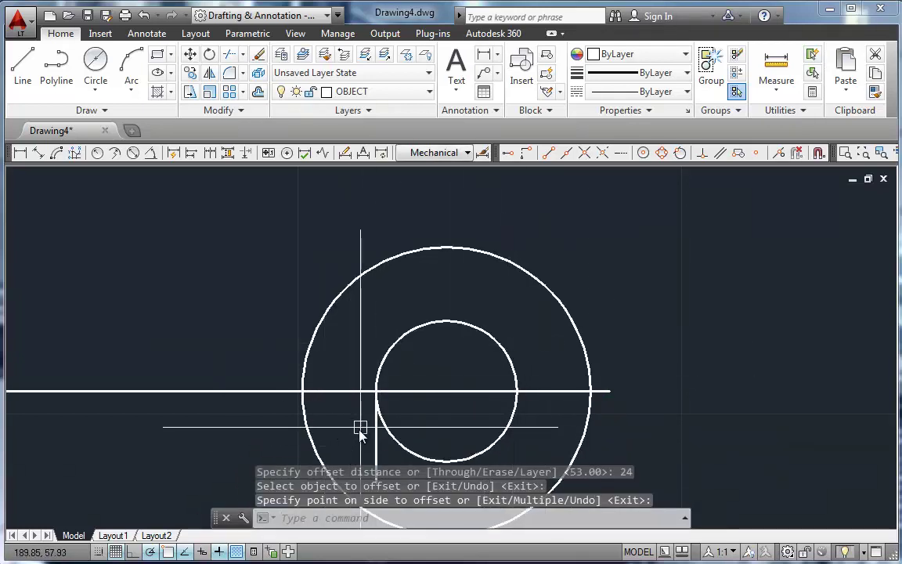
{"action": "left_click", "coordinate": [377, 452]}
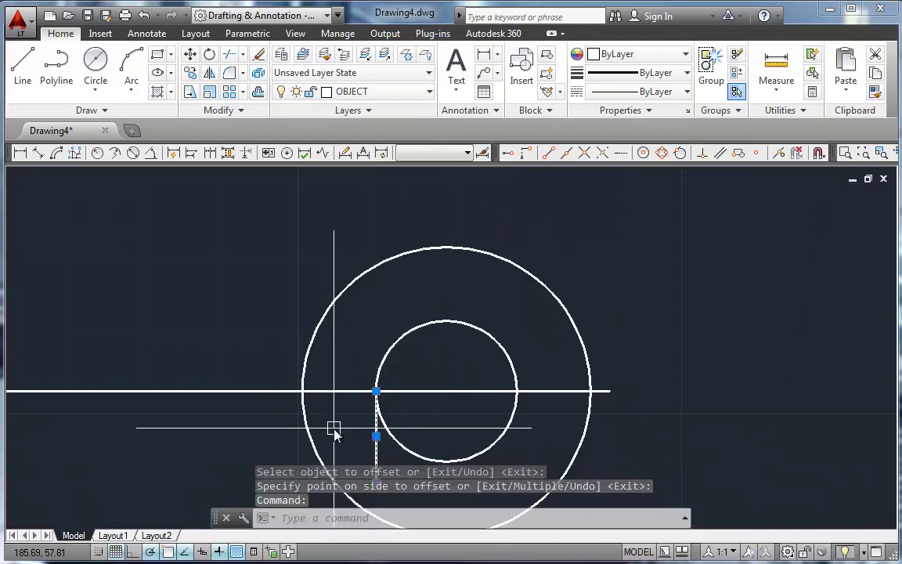
{"action": "key", "text": "Return"}
{"action": "key", "text": "Return"}
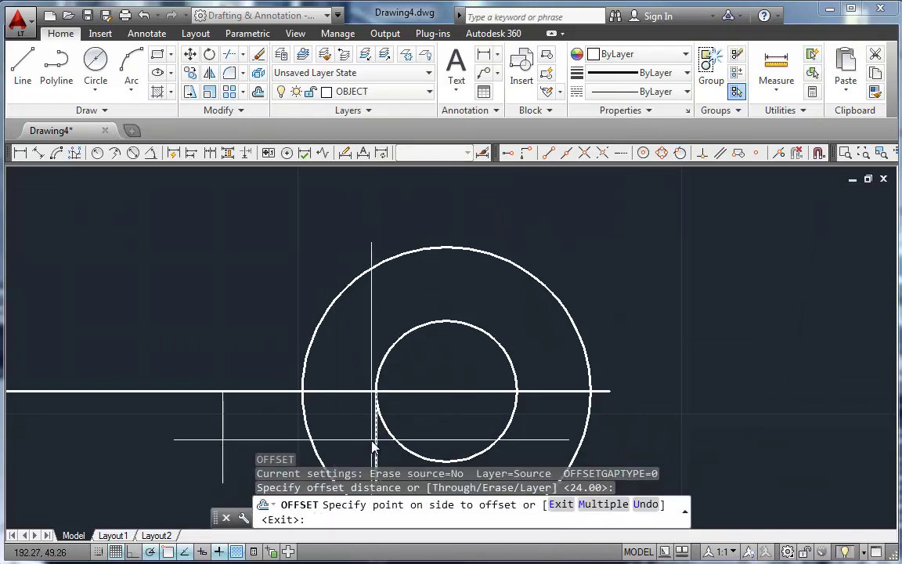
{"action": "left_click", "coordinate": [436, 429]}
{"action": "key", "text": "Return"}
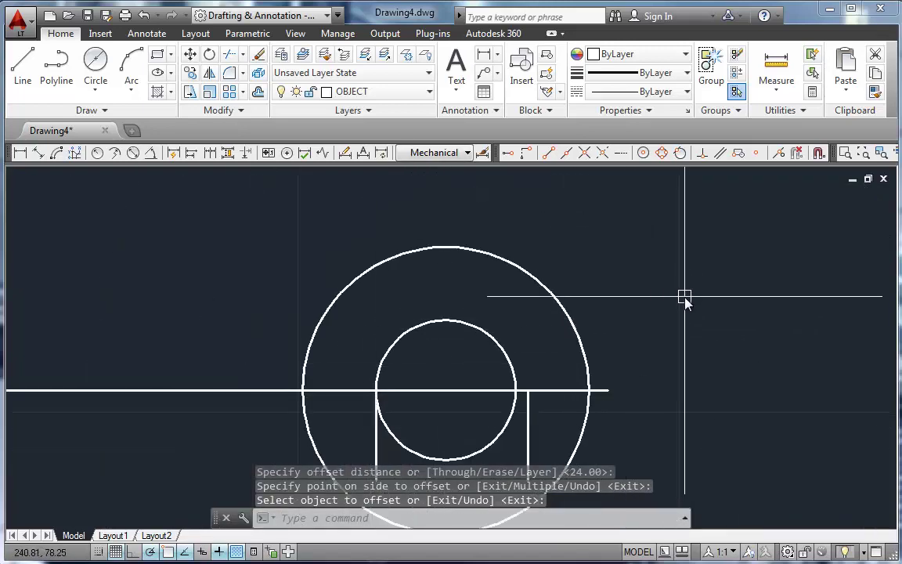
Offset the horizontal centre line 3 mm to both sides, above and below.
{"action": "middle_click_drag", "start_coordinate": [597, 347], "coordinate": [608, 271]}
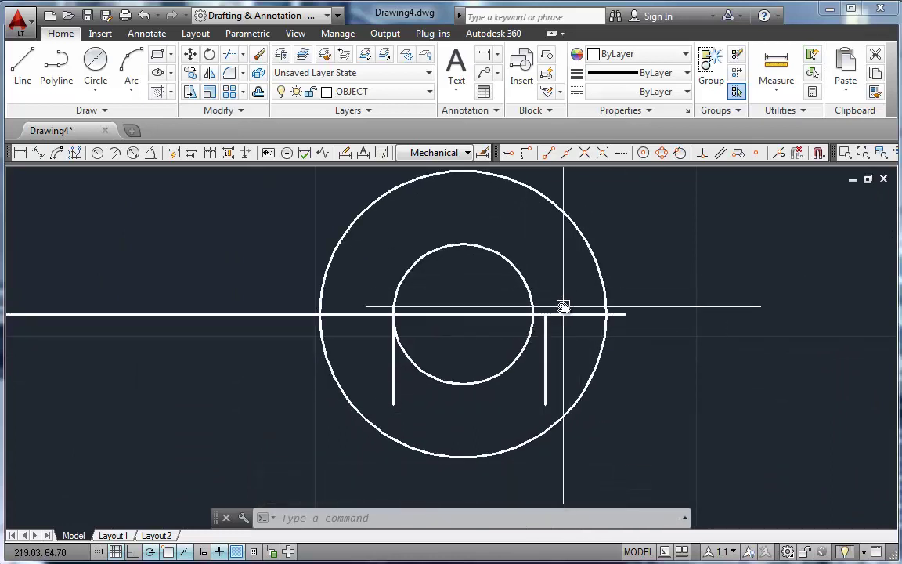
{"action": "type", "text": "o"}
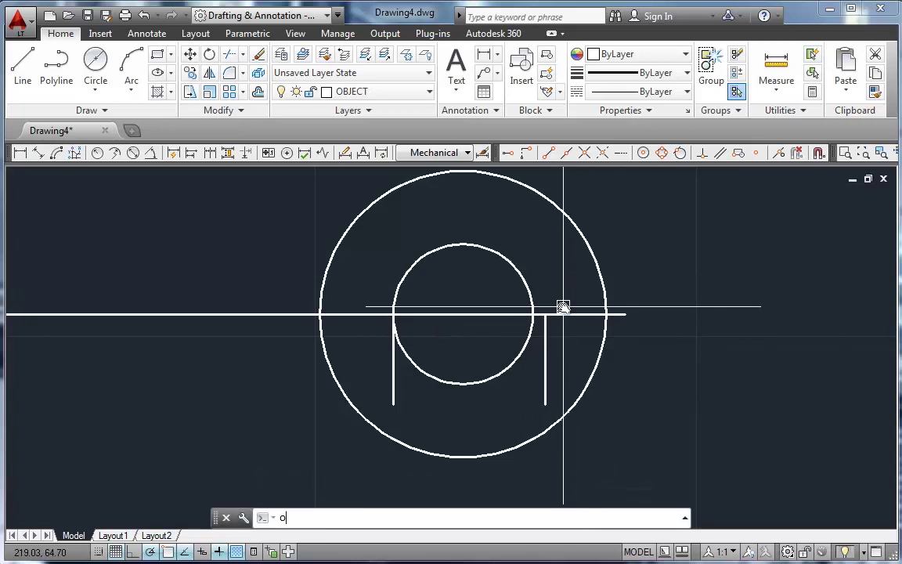
{"action": "key", "text": "Return"}
{"action": "type", "text": "3"}
{"action": "key", "text": "Return"}
{"action": "left_click", "coordinate": [563, 313]}
{"action": "left_click", "coordinate": [558, 278]}
{"action": "left_click", "coordinate": [571, 314]}
{"action": "left_click", "coordinate": [569, 367]}
{"action": "key", "text": "Return"}
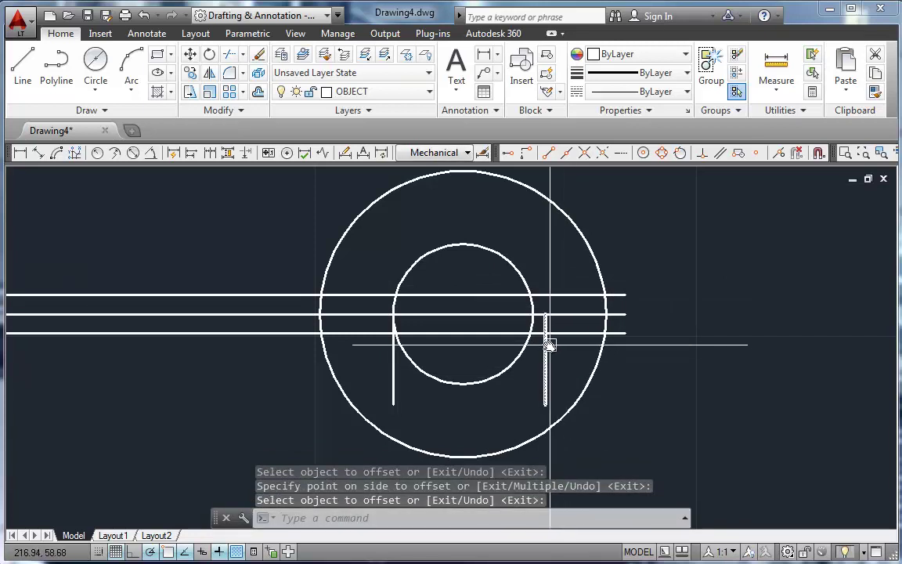
Stretch the upper end of the right short vertical line up to the upper offset line.
{"action": "left_click", "coordinate": [545, 346]}
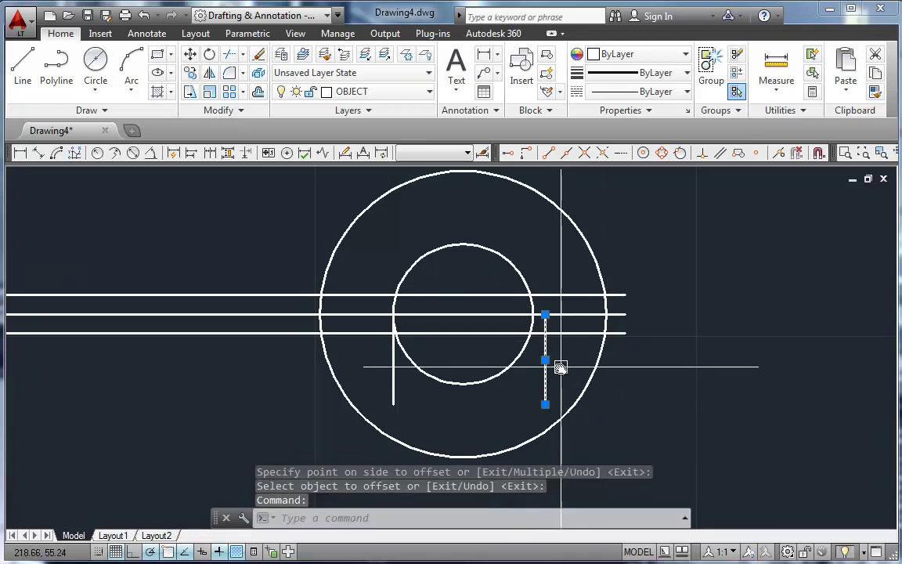
{"action": "left_click", "coordinate": [545, 314]}
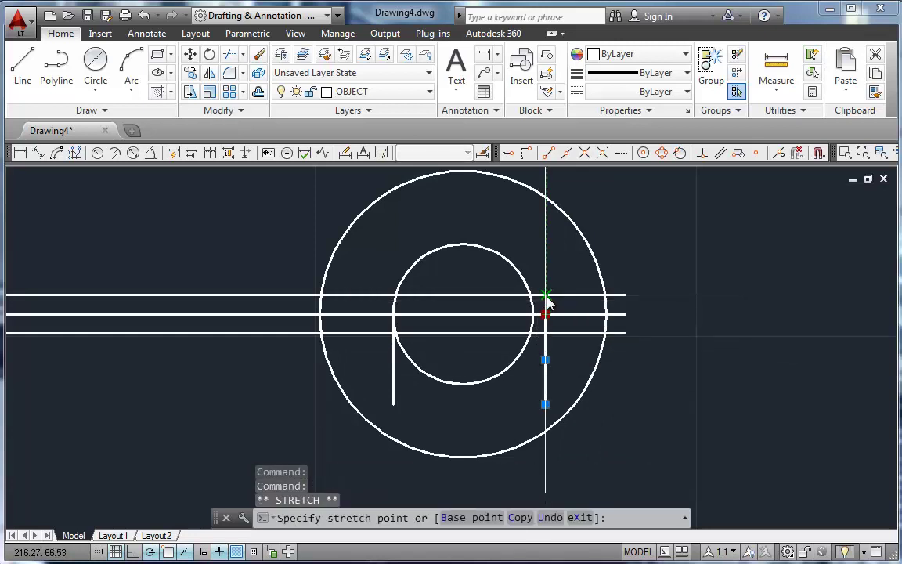
{"action": "left_click", "coordinate": [545, 298]}
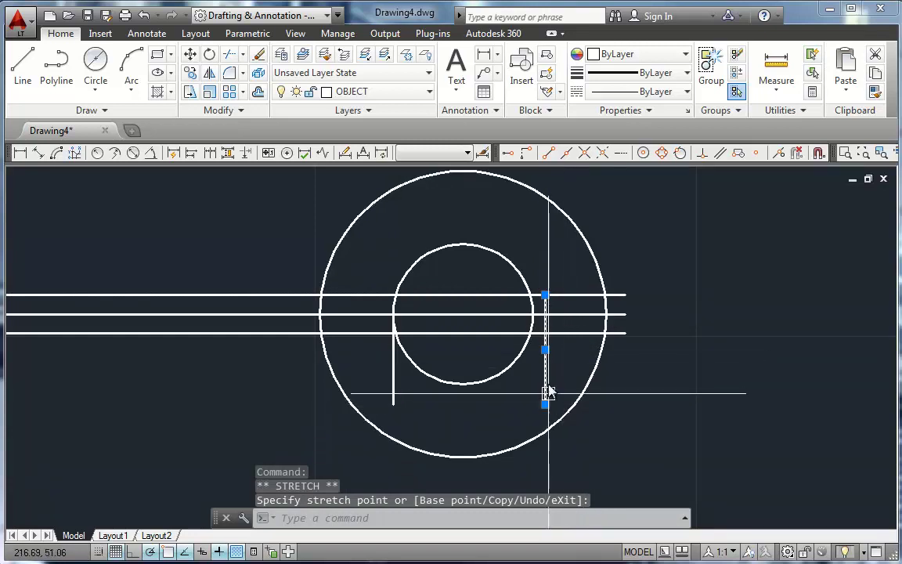
{"action": "key", "text": "Escape"}
{"action": "key", "text": "Escape"}
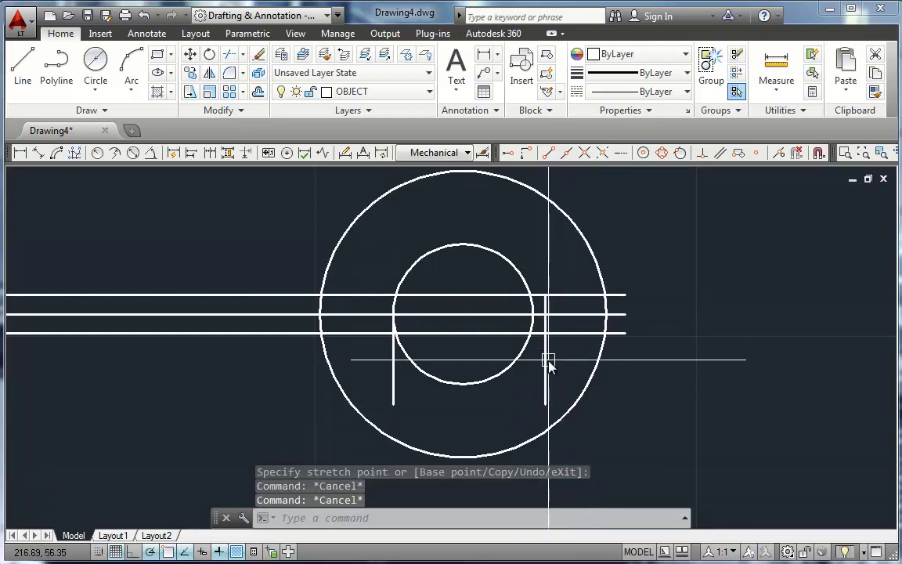
Trim the right short vertical line below the lower offset line, and both offset lines between it and the 45 mm circle.
{"action": "type", "text": "tr"}
{"action": "key", "text": "Return"}
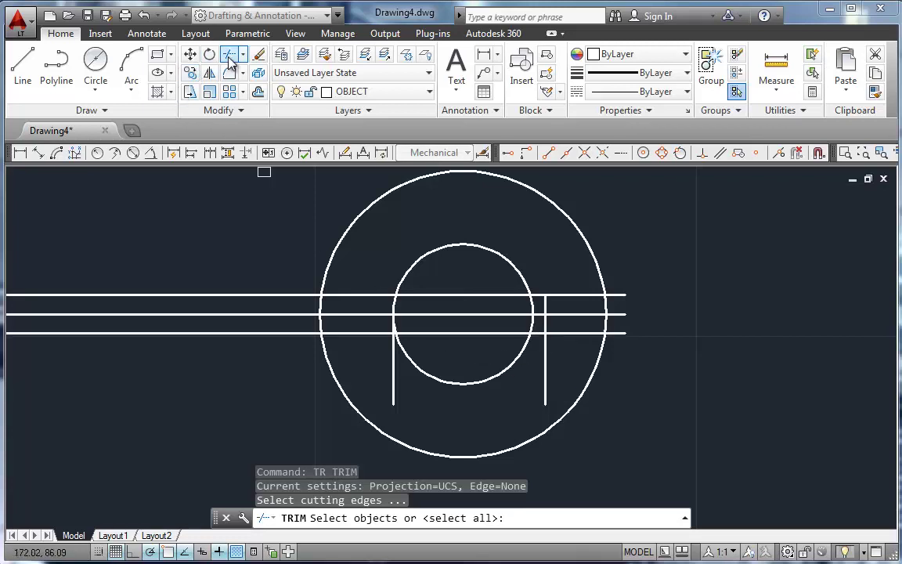
{"action": "key", "text": "Return"}
{"action": "left_click", "coordinate": [484, 365]}
{"action": "key", "text": "Escape"}
{"action": "key", "text": "Return"}
{"action": "key", "text": "Return"}
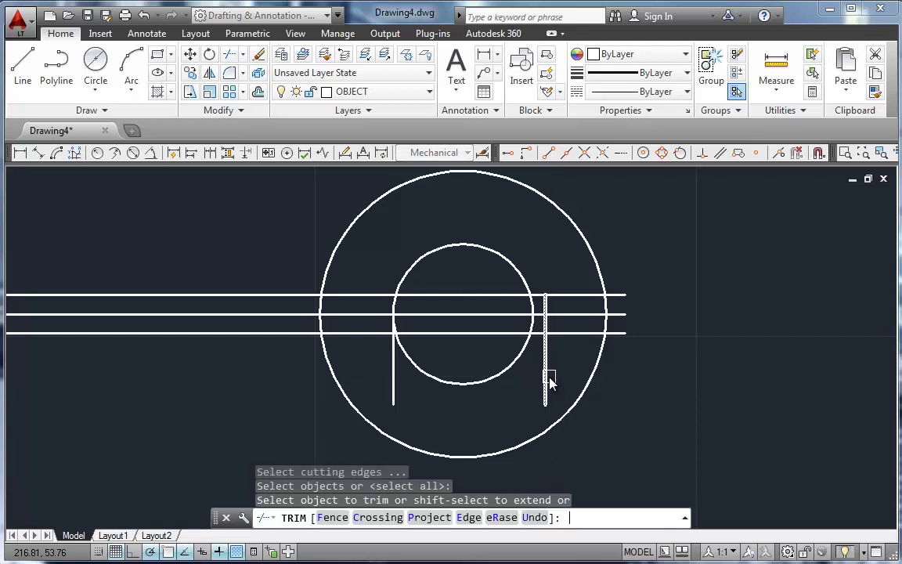
{"action": "left_click", "coordinate": [549, 382]}
{"action": "left_click", "coordinate": [559, 334]}
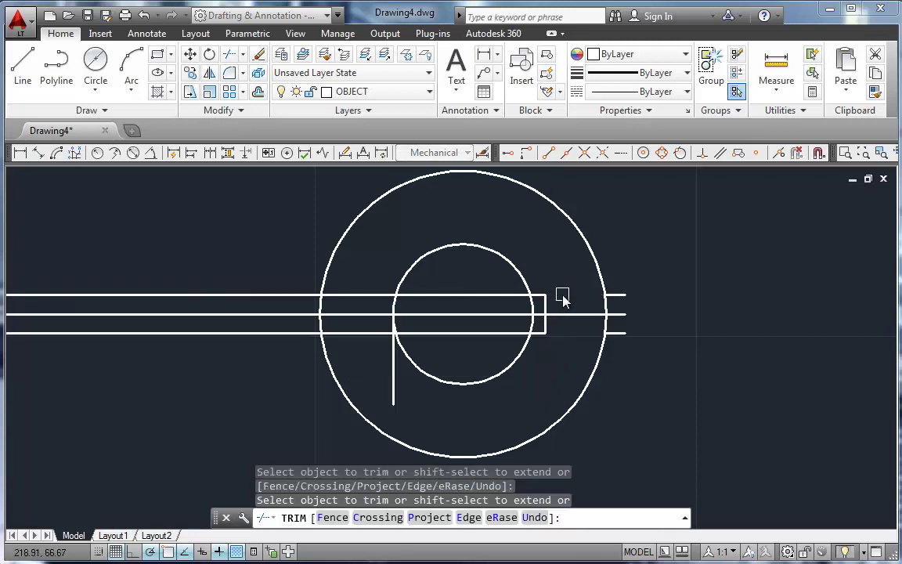
{"action": "left_click", "coordinate": [561, 295]}
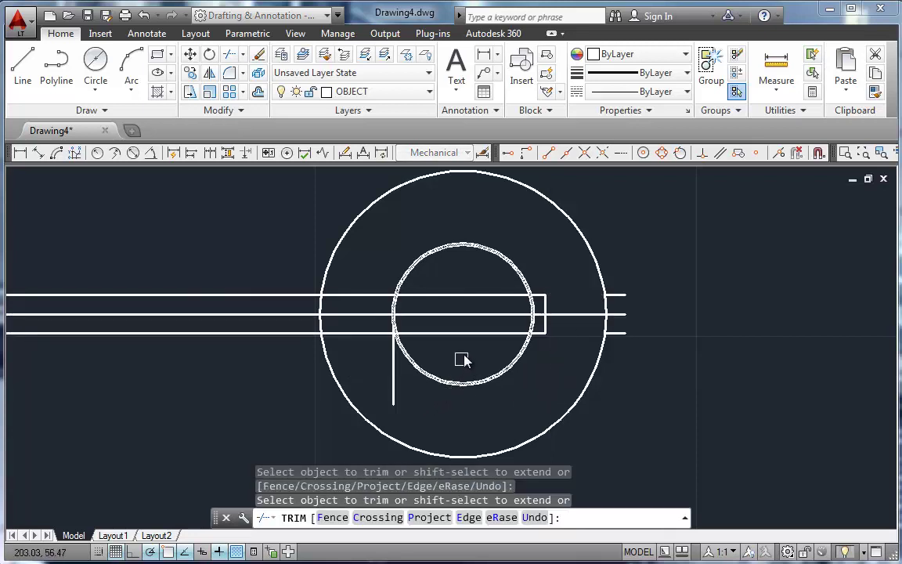
Trim the offset lines inside the 22 mm circle and the circle's right arc between them to open the keyway.
{"action": "left_click", "coordinate": [479, 296]}
{"action": "left_click", "coordinate": [529, 324]}
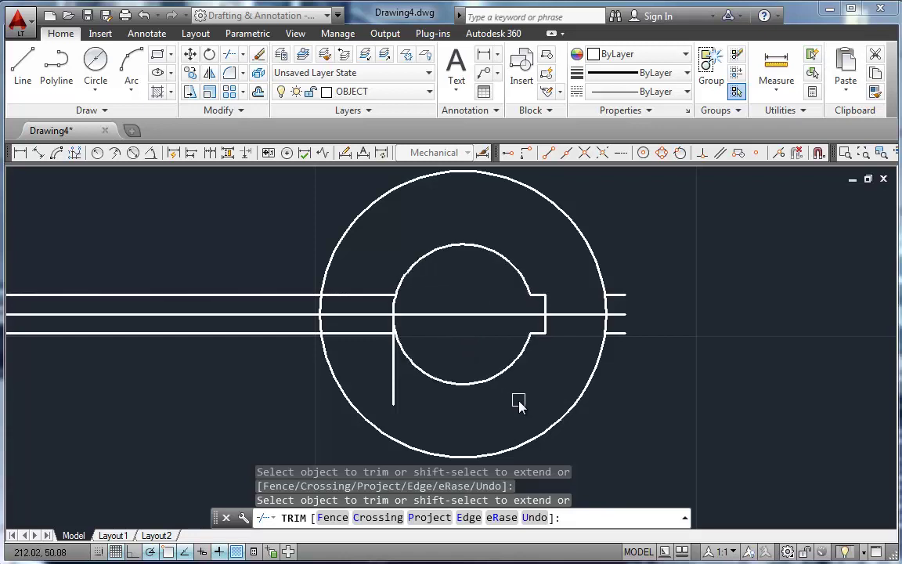
{"action": "key", "text": "Return"}
Erase the leftover offset line pieces on both sides of the hub, the horizontal centre line and the left short vertical line.
{"action": "left_click", "coordinate": [618, 333]}
{"action": "left_click", "coordinate": [620, 295]}
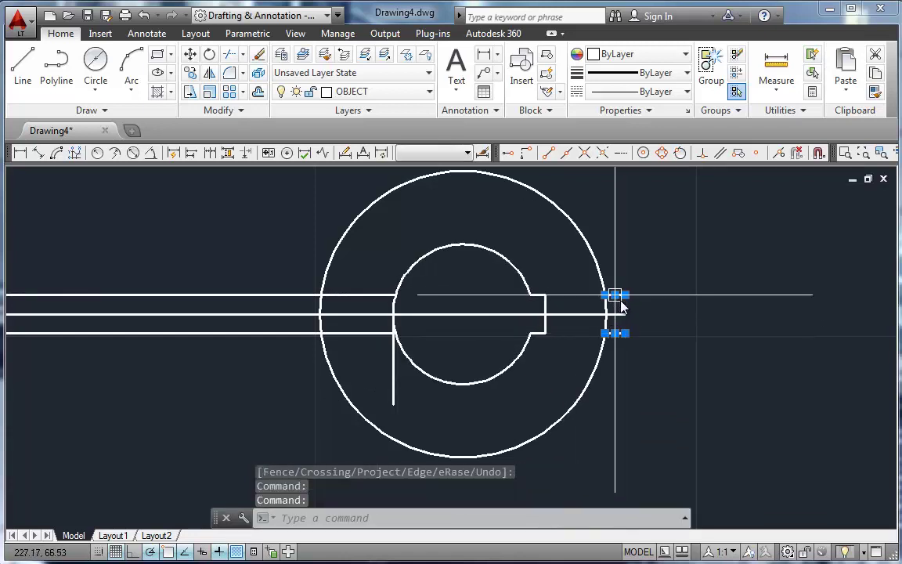
{"action": "left_click", "coordinate": [623, 314]}
{"action": "left_click", "coordinate": [405, 386]}
{"action": "left_click", "coordinate": [378, 367]}
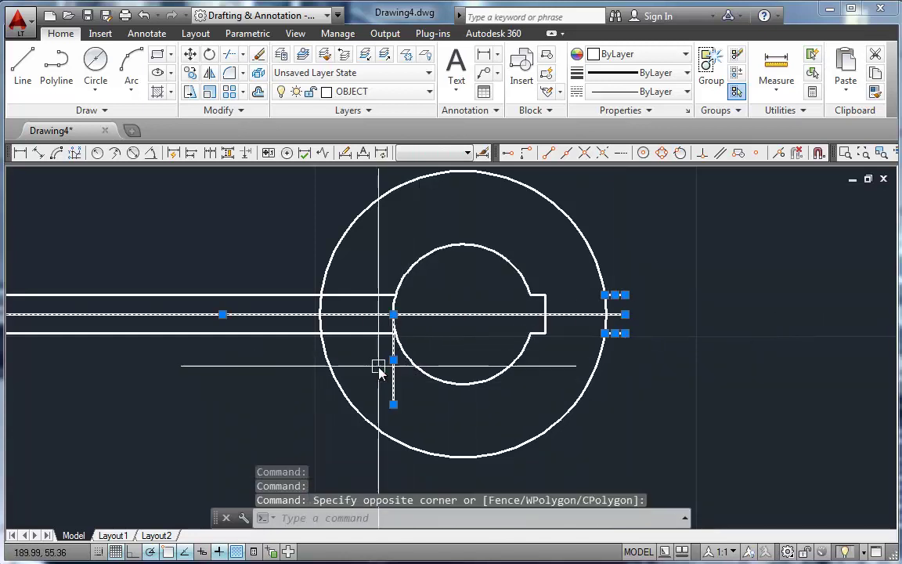
{"action": "left_click", "coordinate": [366, 332]}
{"action": "left_click", "coordinate": [356, 299]}
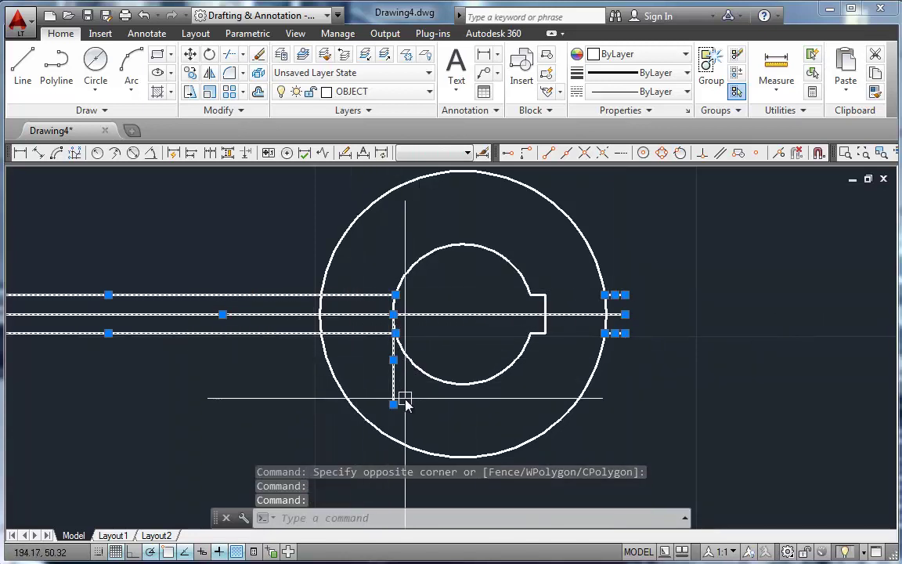
{"action": "key", "text": "Delete"}
Draw a Tan, Tan, Radius circle of radius 71 tangent to the left side of the upper 28 mm circle and the top of the lower-left one.
{"action": "scroll", "coordinate": [401, 399], "scroll_direction": "down", "scroll_amount": 3}
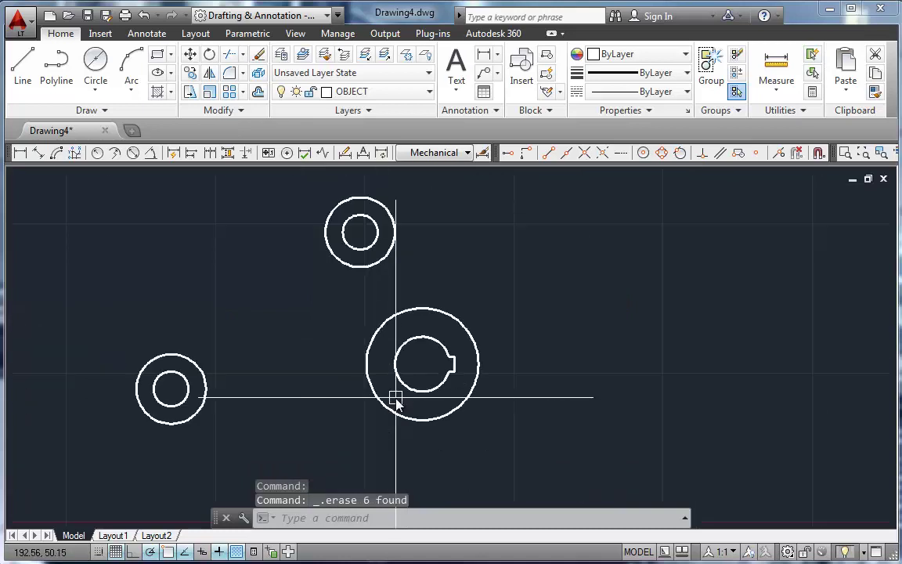
{"action": "middle_click_drag", "start_coordinate": [388, 394], "coordinate": [545, 411]}
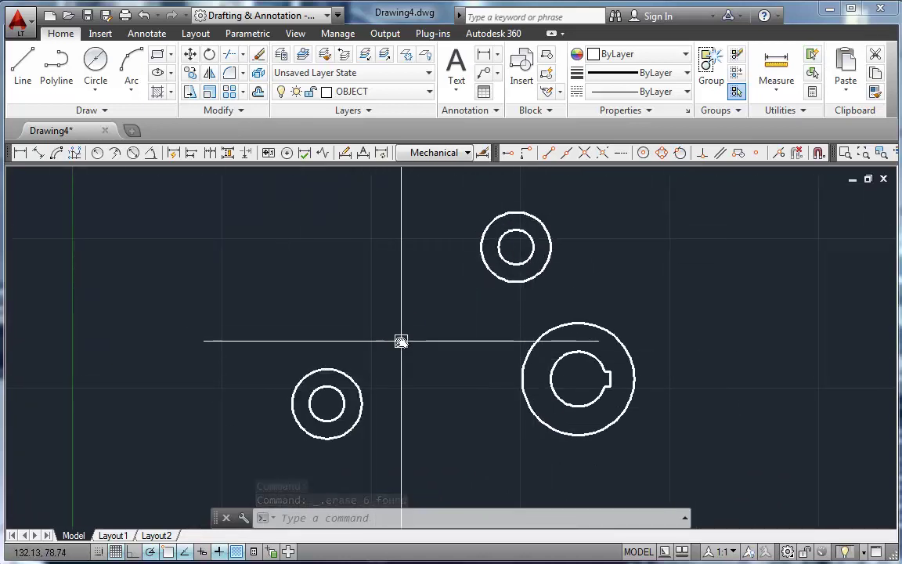
{"action": "left_click", "coordinate": [97, 89]}
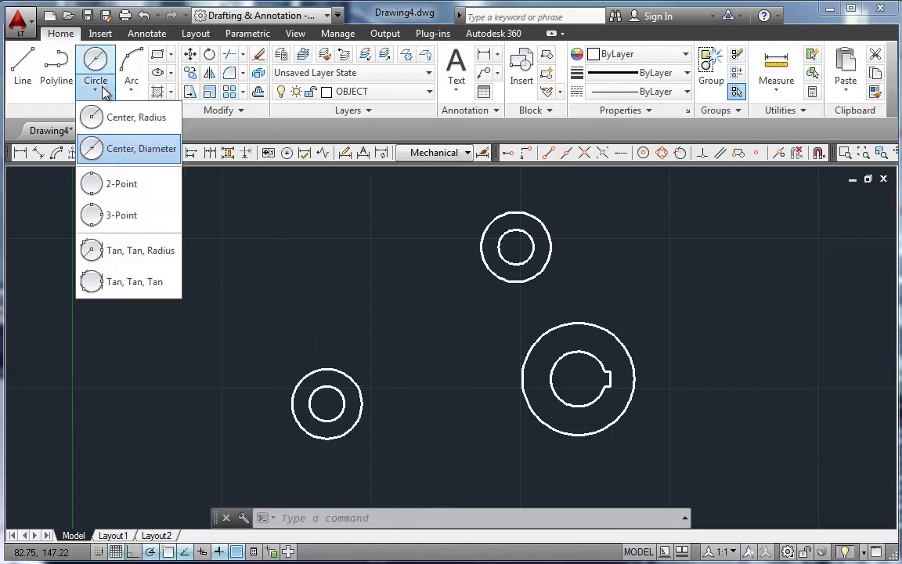
{"action": "left_click", "coordinate": [129, 251]}
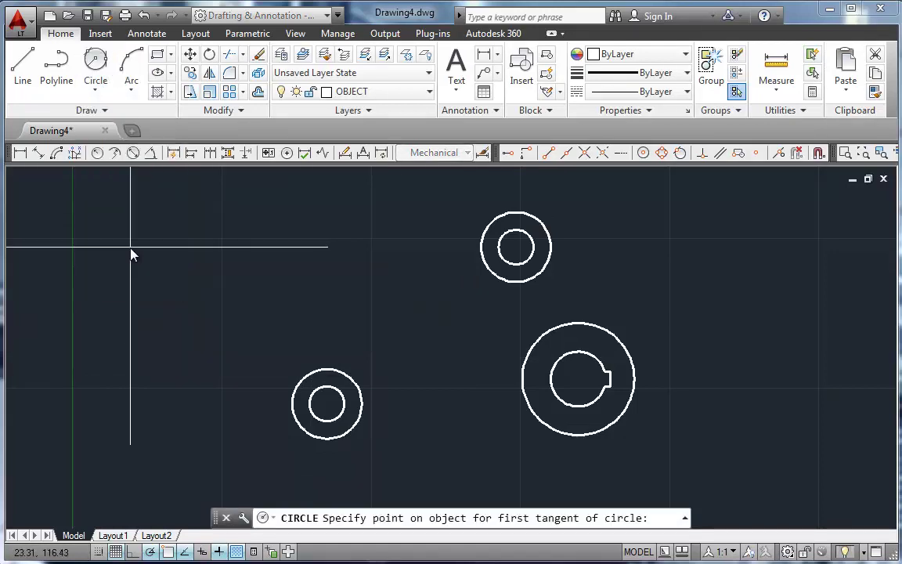
{"action": "left_click", "coordinate": [478, 248]}
{"action": "left_click", "coordinate": [341, 368]}
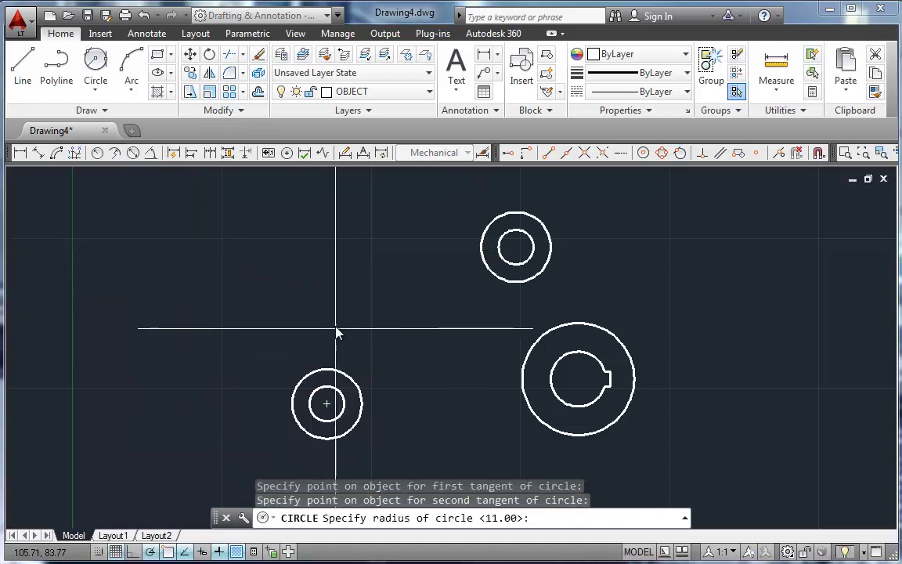
{"action": "type", "text": "71"}
{"action": "key", "text": "Return"}
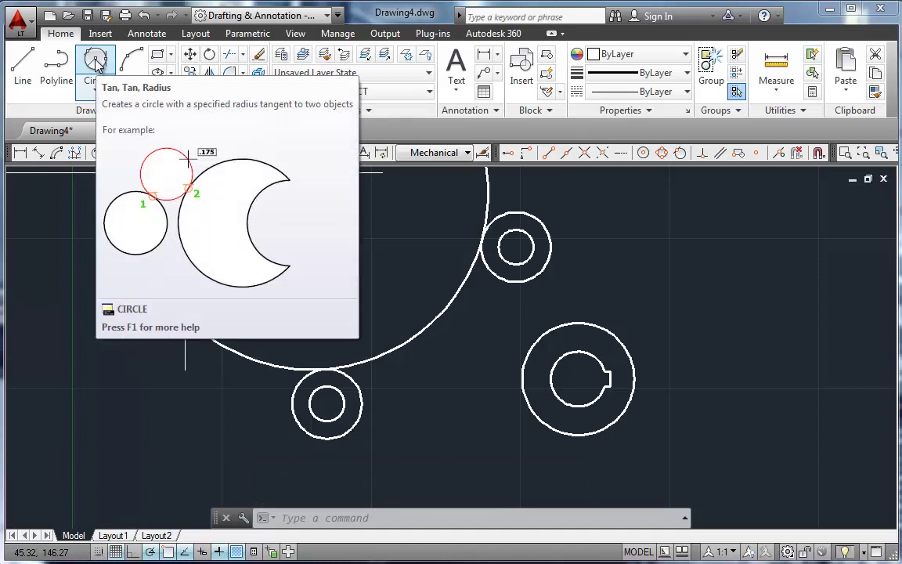
Draw a circle of radius 40 tangent to the right side of the upper 28 mm circle and the top of the 45 mm hub circle.
{"action": "left_click", "coordinate": [95, 59]}
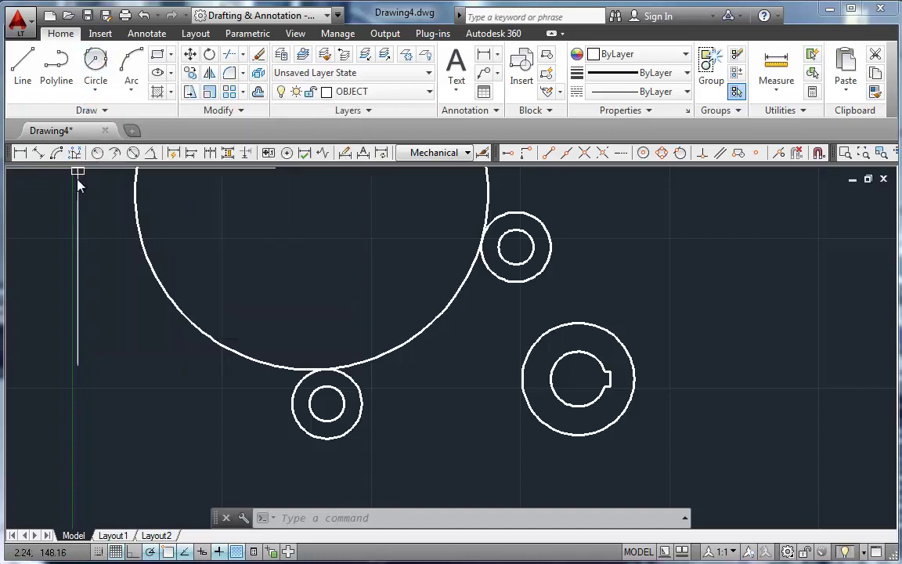
{"action": "left_click", "coordinate": [551, 253]}
{"action": "left_click", "coordinate": [584, 328]}
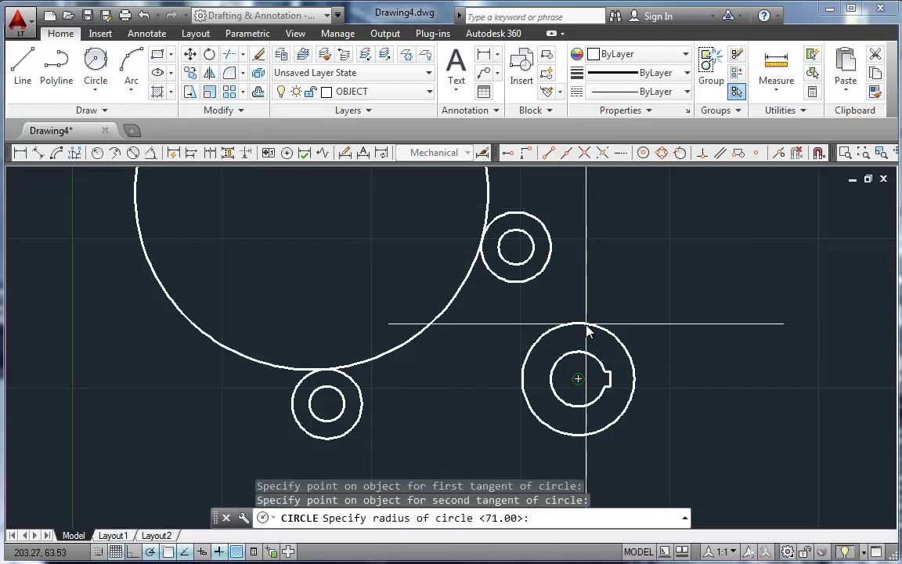
{"action": "key", "text": "Return"}
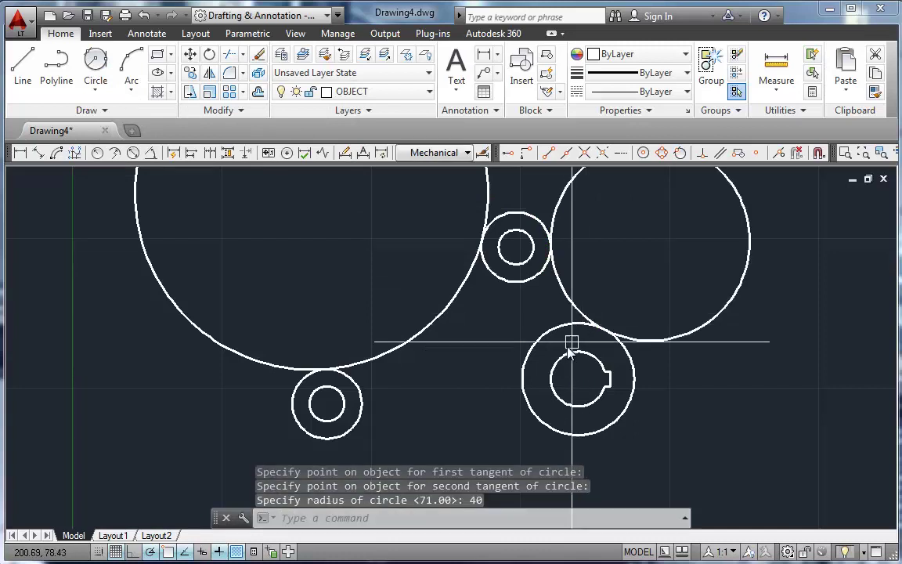
Draw a circle of radius 100 tangent to the undersides of the lower-left 28 mm circle and the 45 mm hub circle.
{"action": "left_click", "coordinate": [105, 72]}
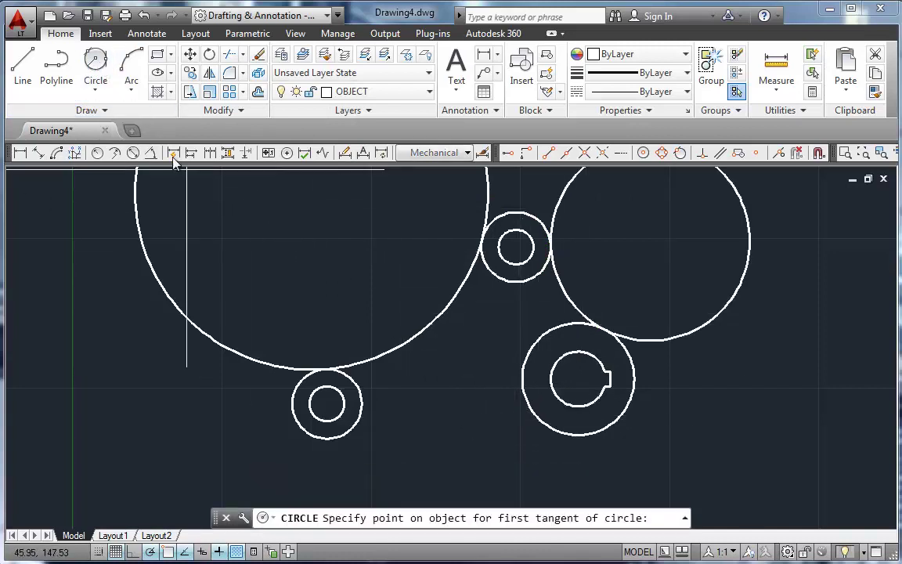
{"action": "left_click", "coordinate": [360, 422]}
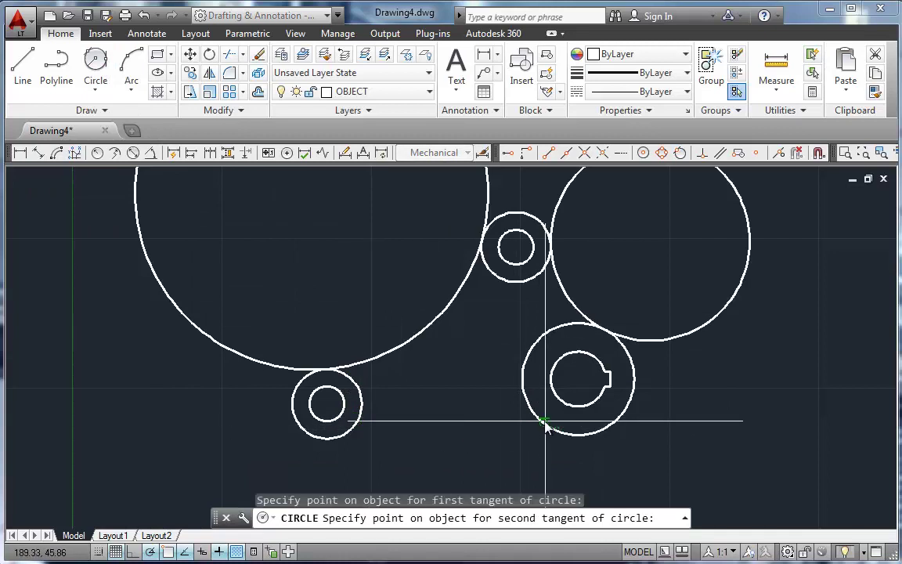
{"action": "left_click", "coordinate": [543, 422]}
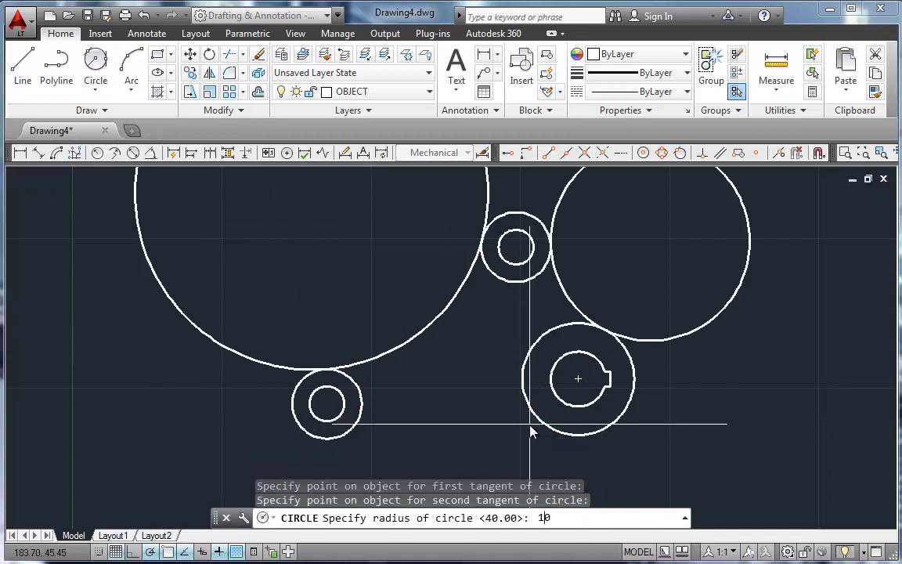
{"action": "type", "text": "100"}
{"action": "key", "text": "Return"}
Trim the three large tangent circles to leave only the arcs that connect the 28 mm circles and the hub.
{"action": "scroll", "coordinate": [504, 421], "scroll_direction": "down", "scroll_amount": 1}
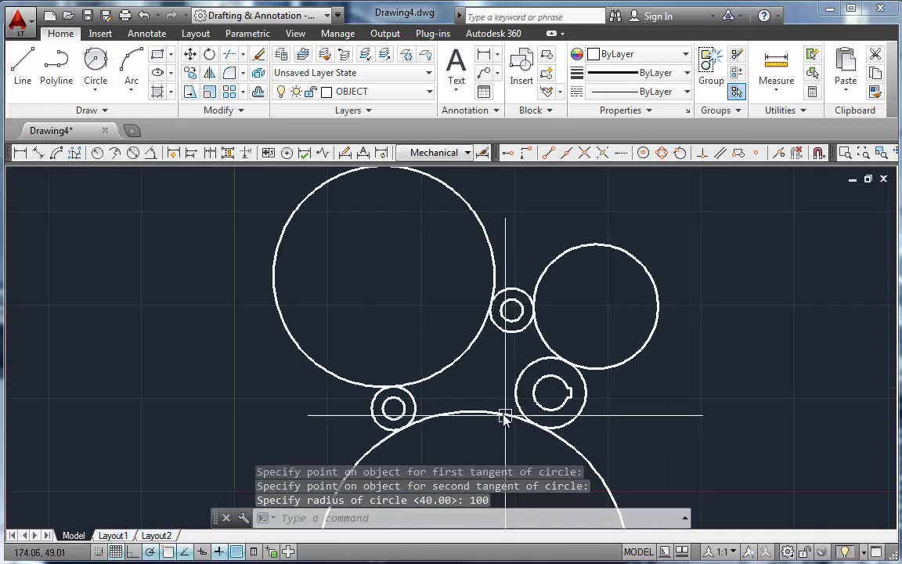
{"action": "left_click", "coordinate": [229, 54]}
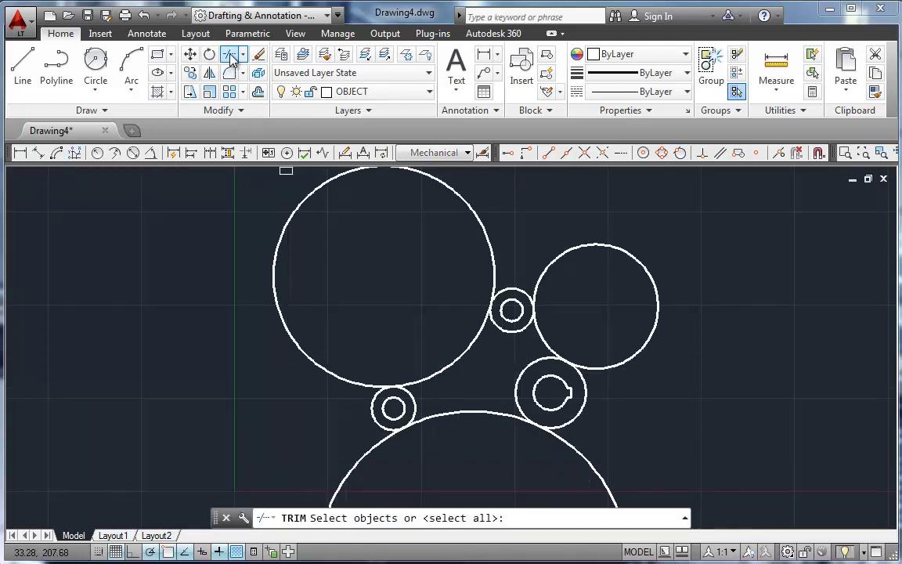
{"action": "key", "text": "Return"}
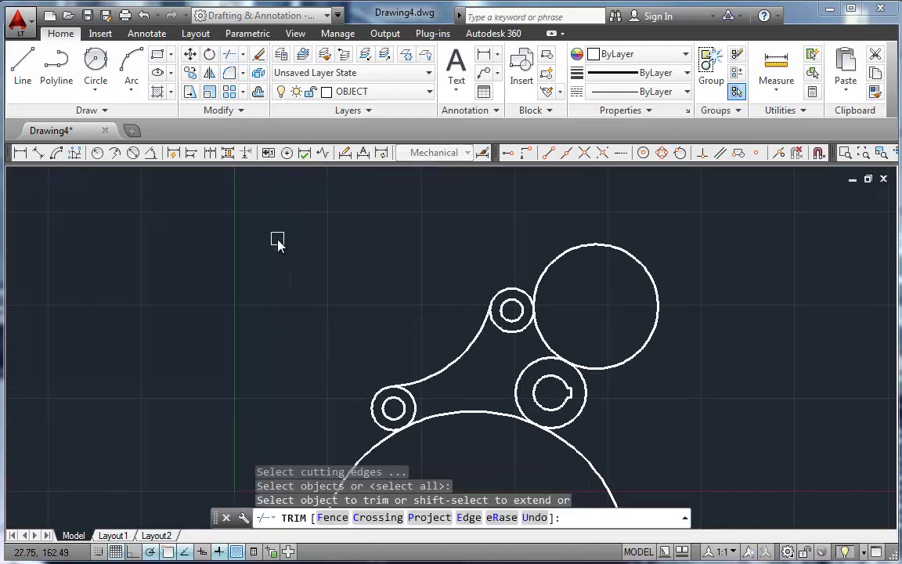
{"action": "left_click", "coordinate": [278, 240]}
{"action": "left_click", "coordinate": [564, 252]}
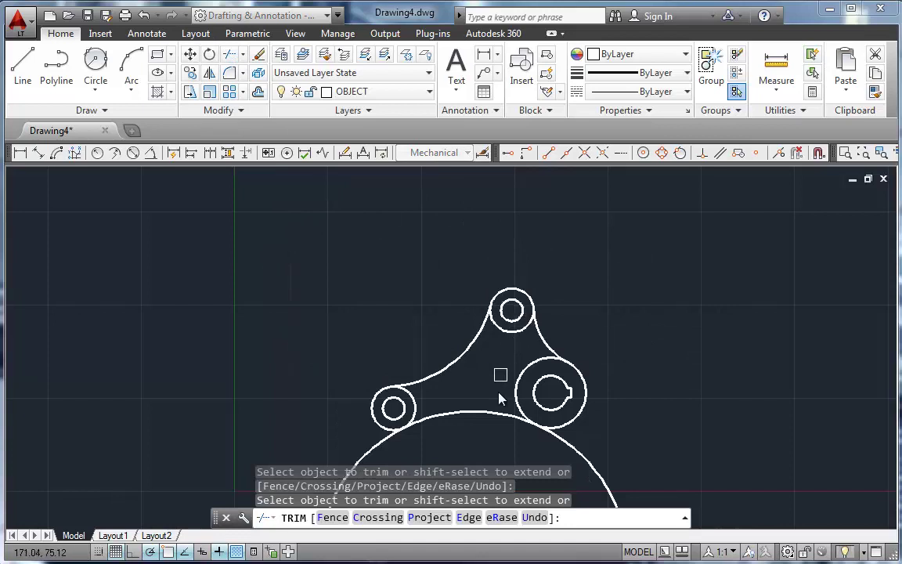
{"action": "left_click", "coordinate": [565, 442]}
{"action": "scroll", "coordinate": [483, 400], "scroll_direction": "up", "scroll_amount": 2}
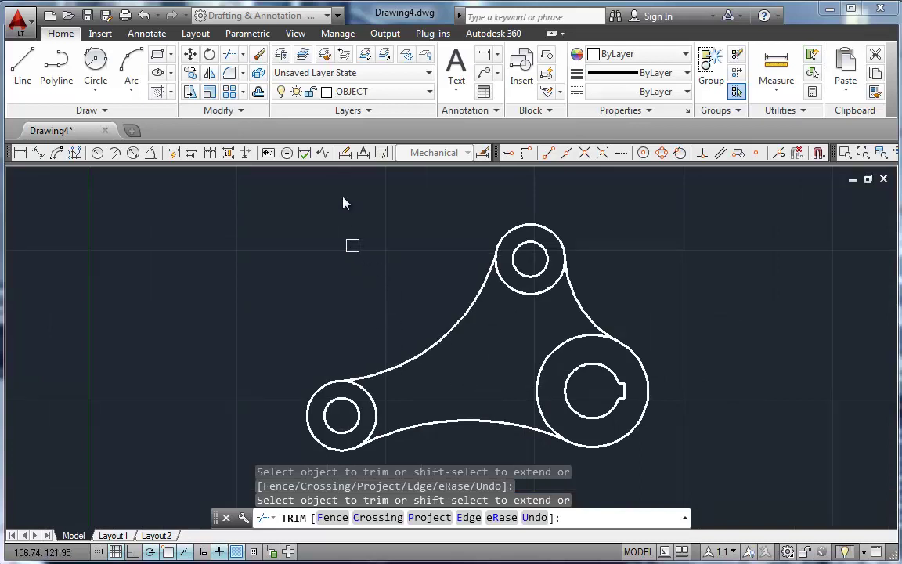
Make CENTER the current layer and add centre marks to both 28 mm circles and the 45 mm hub circle.
{"action": "left_click", "coordinate": [369, 93]}
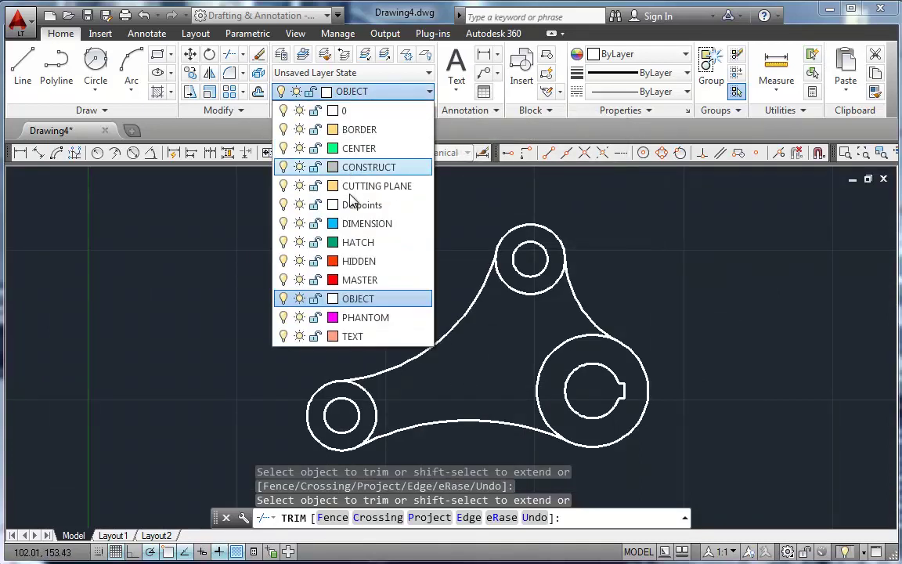
{"action": "left_click", "coordinate": [356, 149]}
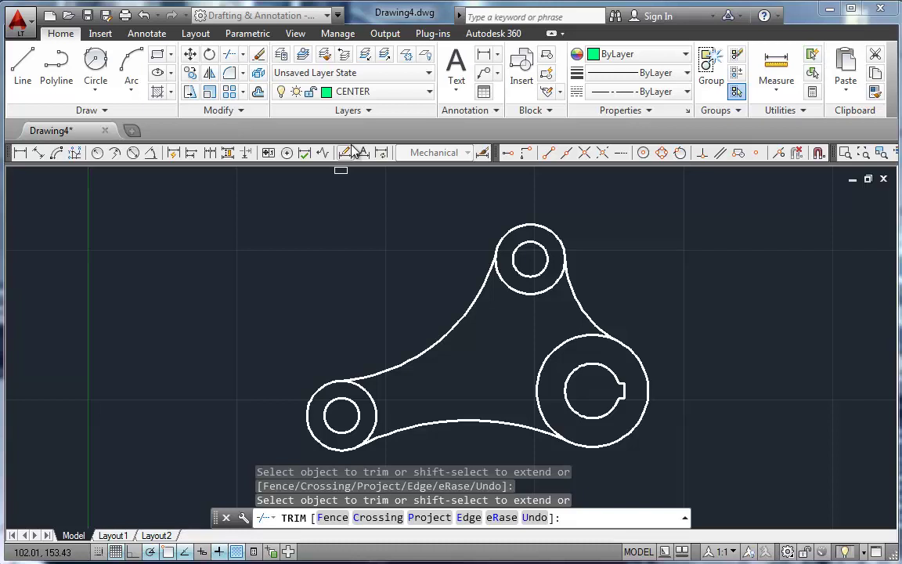
{"action": "left_click", "coordinate": [287, 153]}
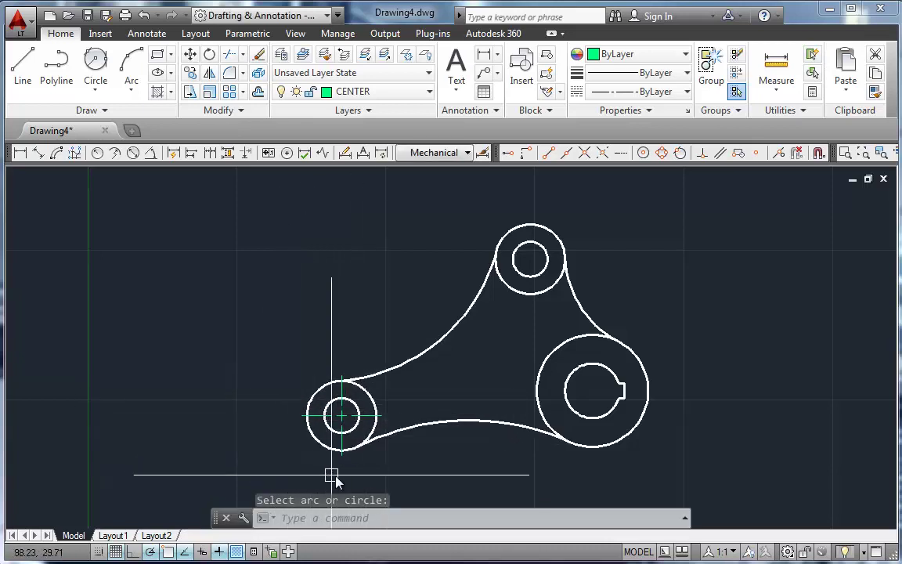
{"action": "left_click", "coordinate": [368, 399]}
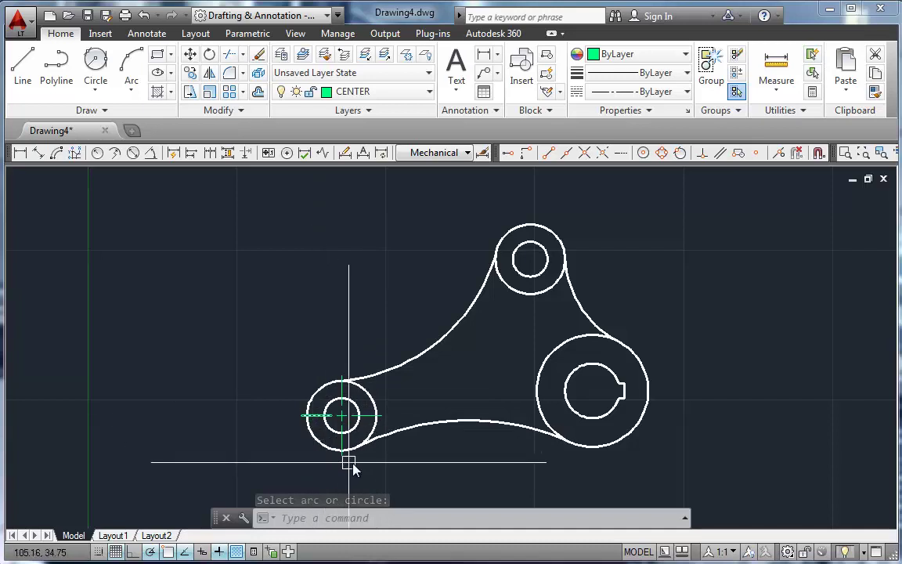
{"action": "left_click", "coordinate": [286, 152]}
{"action": "left_click", "coordinate": [514, 227]}
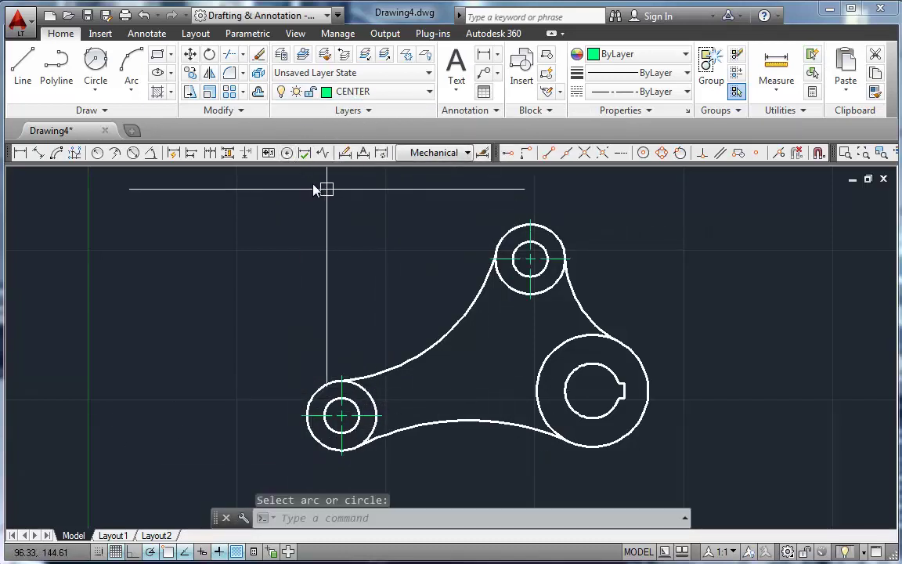
{"action": "left_click", "coordinate": [564, 345]}
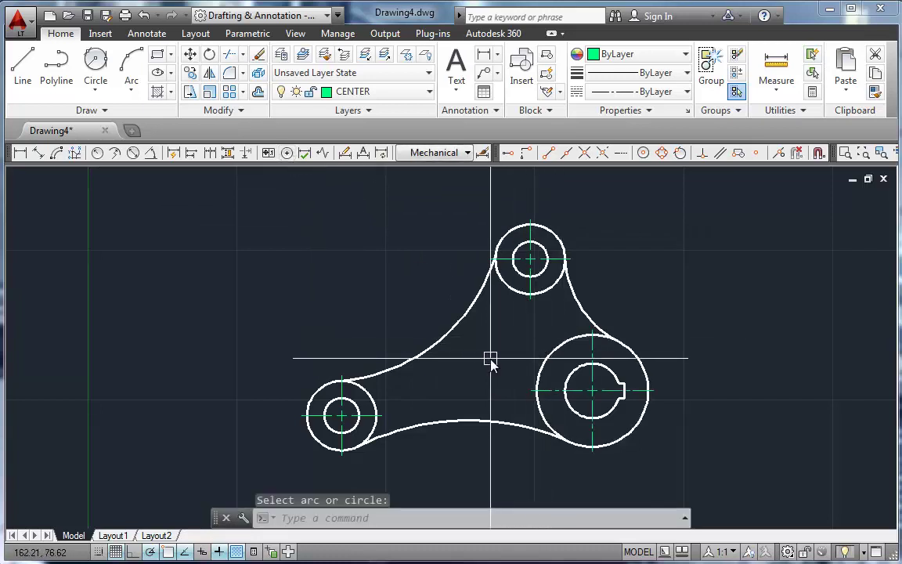
Close the metric drawing and start a new one from the 01-Inch_Laser.dwt template.
{"action": "left_click", "coordinate": [883, 180]}
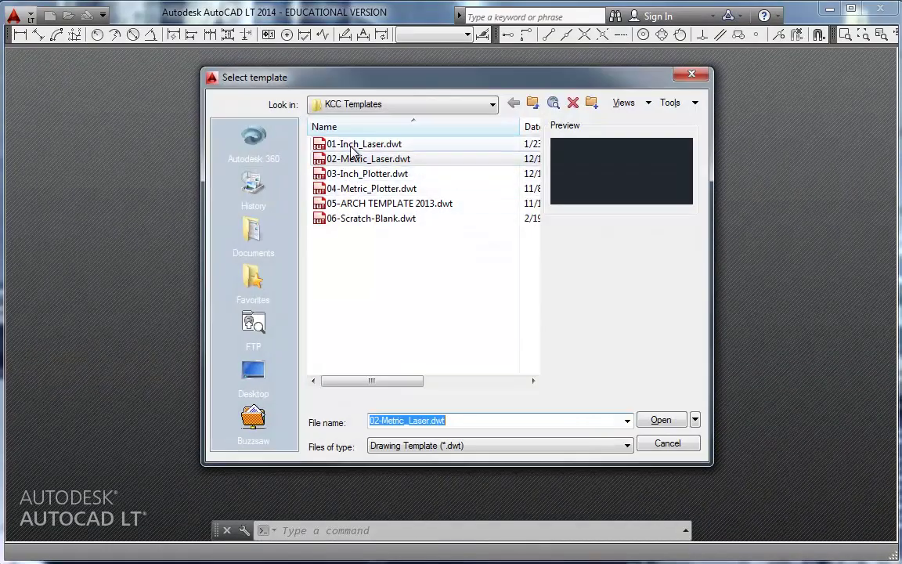
{"action": "double_click", "coordinate": [347, 145]}
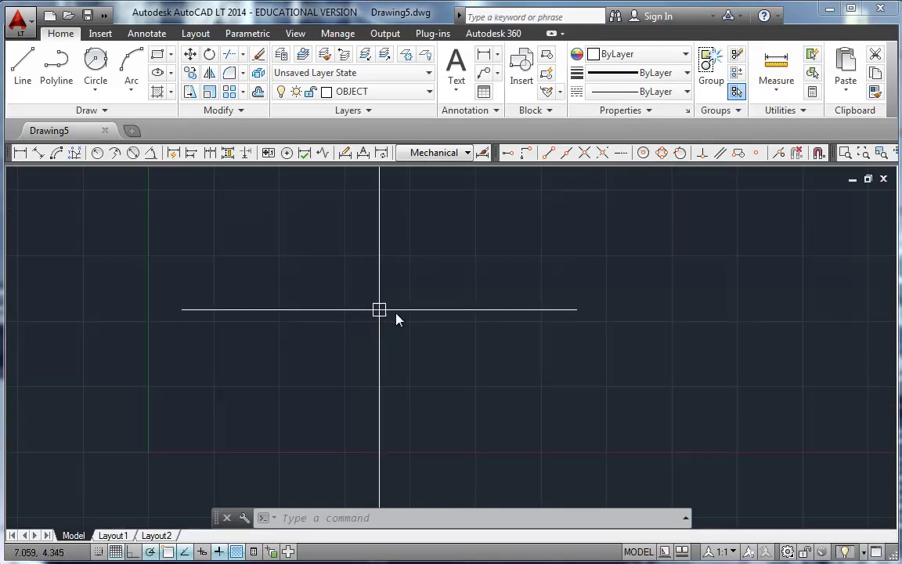
Draw a circle of diameter 5 in the empty area right of the origin.
{"action": "left_click", "coordinate": [96, 69]}
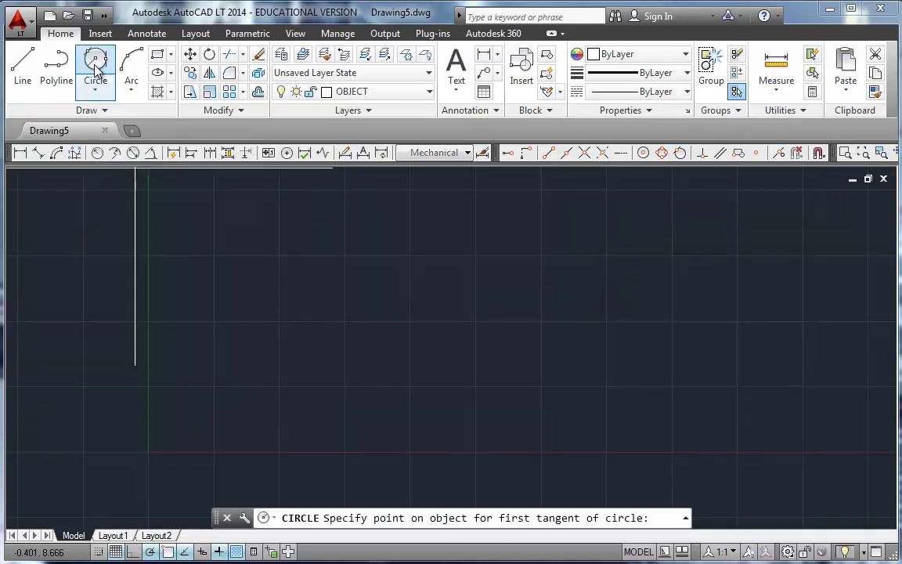
{"action": "left_click", "coordinate": [95, 89]}
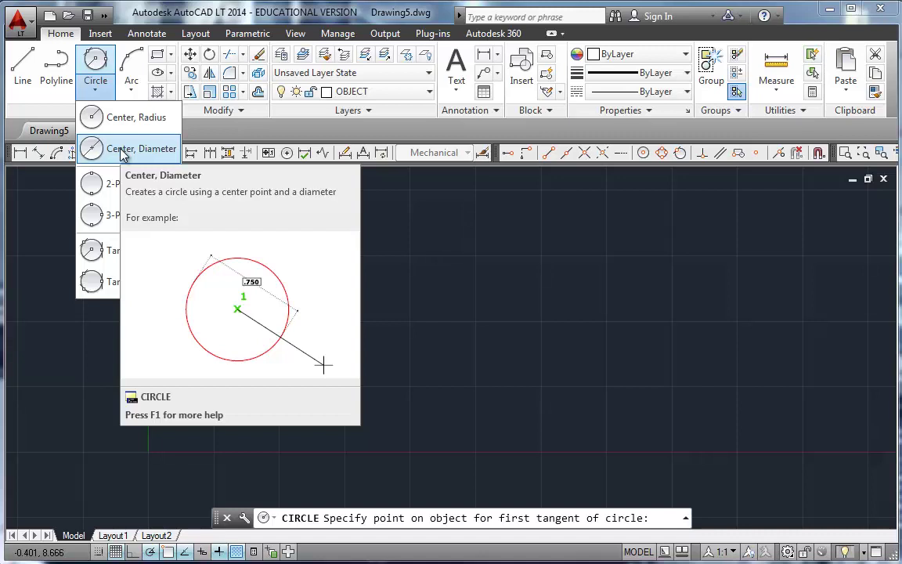
{"action": "left_click", "coordinate": [126, 154]}
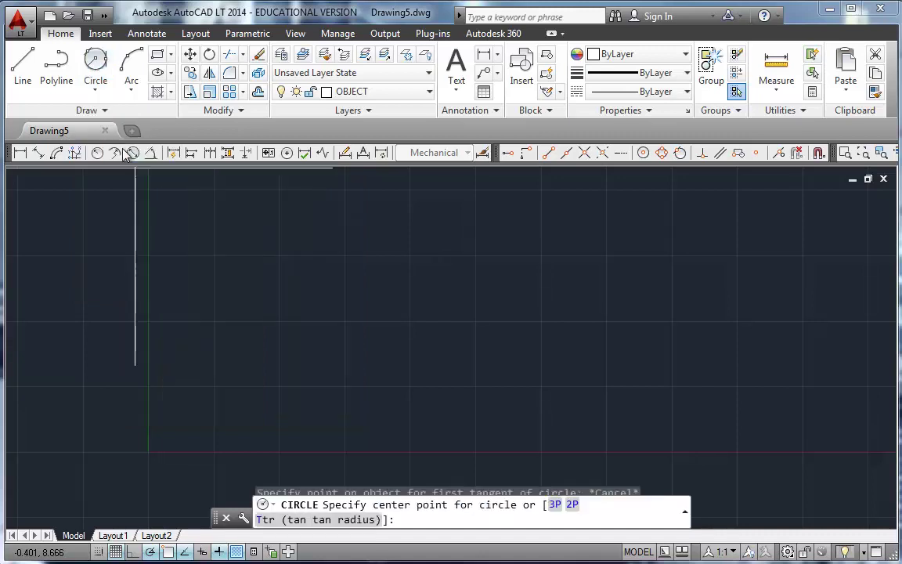
{"action": "left_click", "coordinate": [462, 306]}
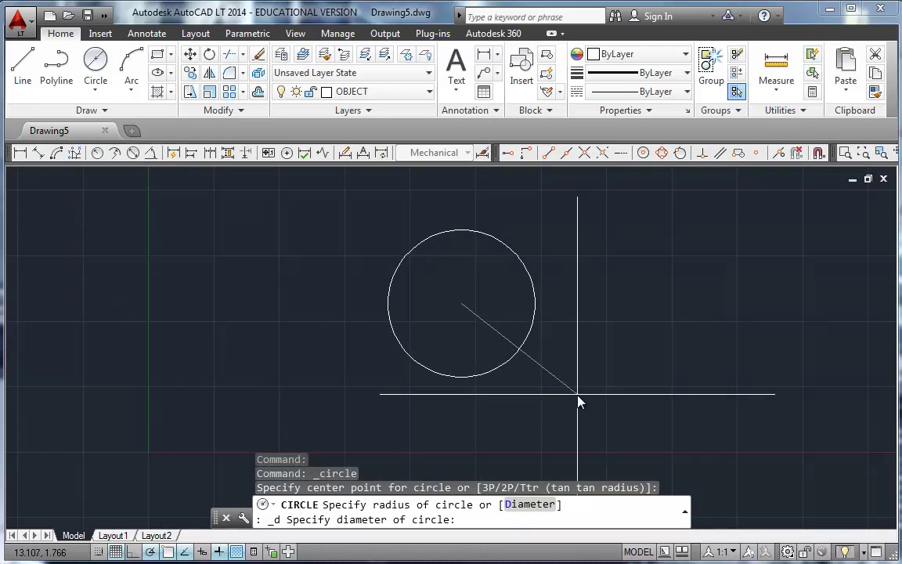
{"action": "type", "text": "5"}
{"action": "key", "text": "Return"}
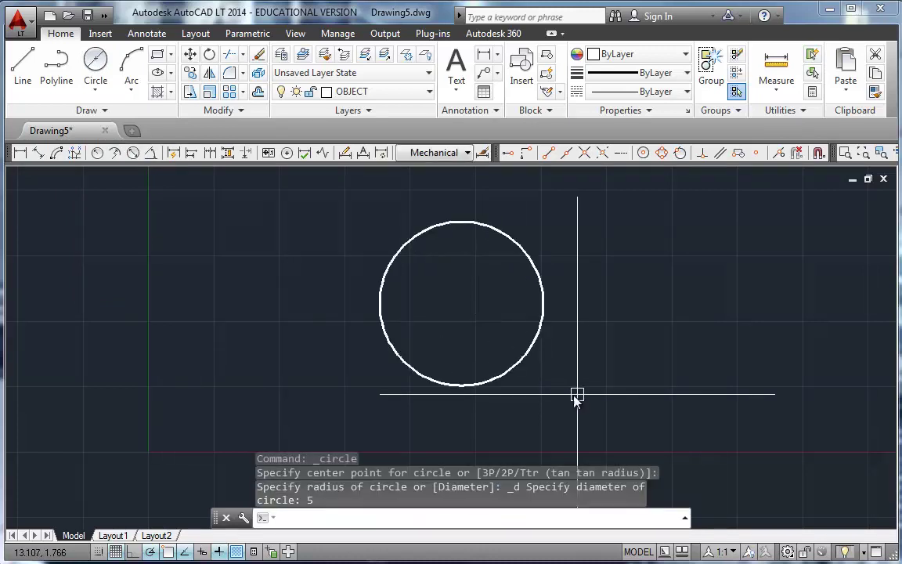
Draw a circle of diameter 1.25 concentric with the 5-inch circle.
{"action": "scroll", "coordinate": [436, 263], "scroll_direction": "up", "scroll_amount": 2}
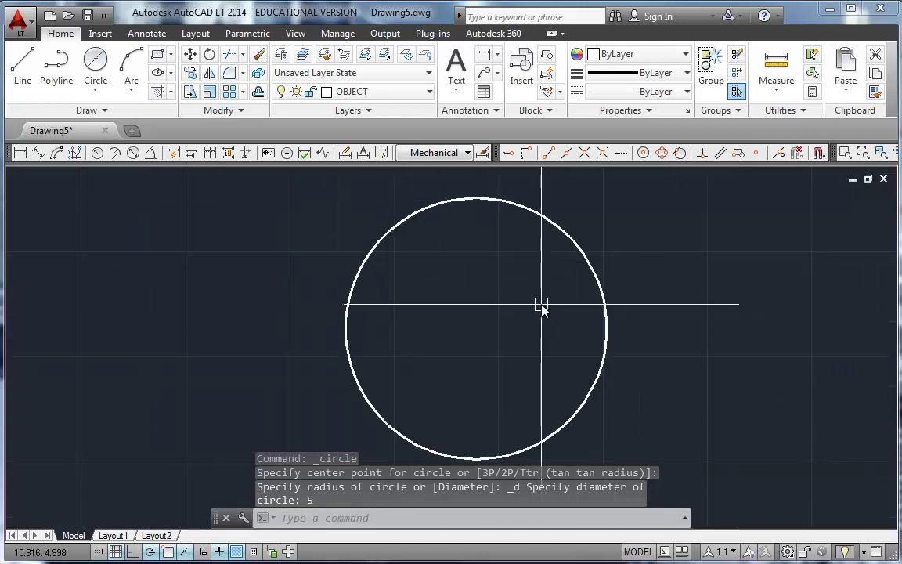
{"action": "scroll", "coordinate": [536, 304], "scroll_direction": "down", "scroll_amount": 1}
{"action": "scroll", "coordinate": [492, 322], "scroll_direction": "up", "scroll_amount": 1}
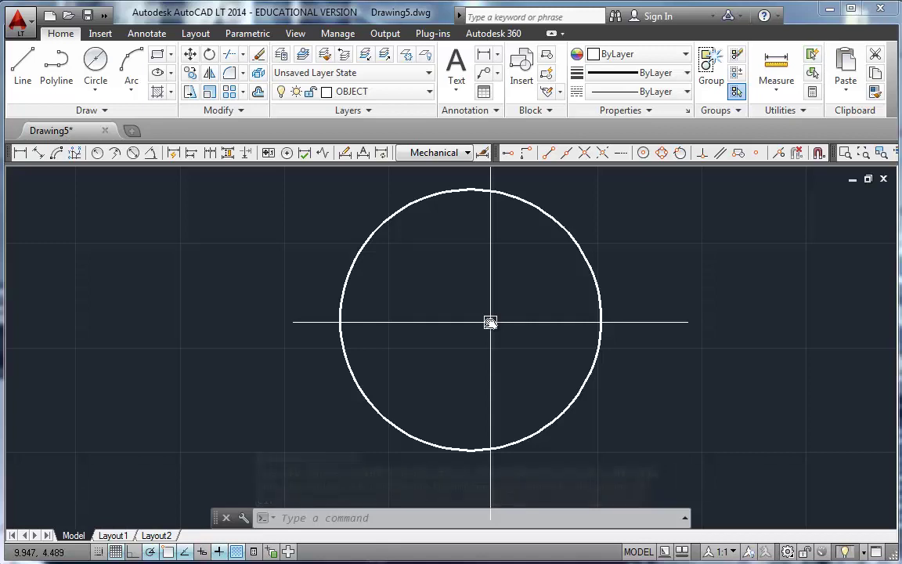
{"action": "type", "text": "c"}
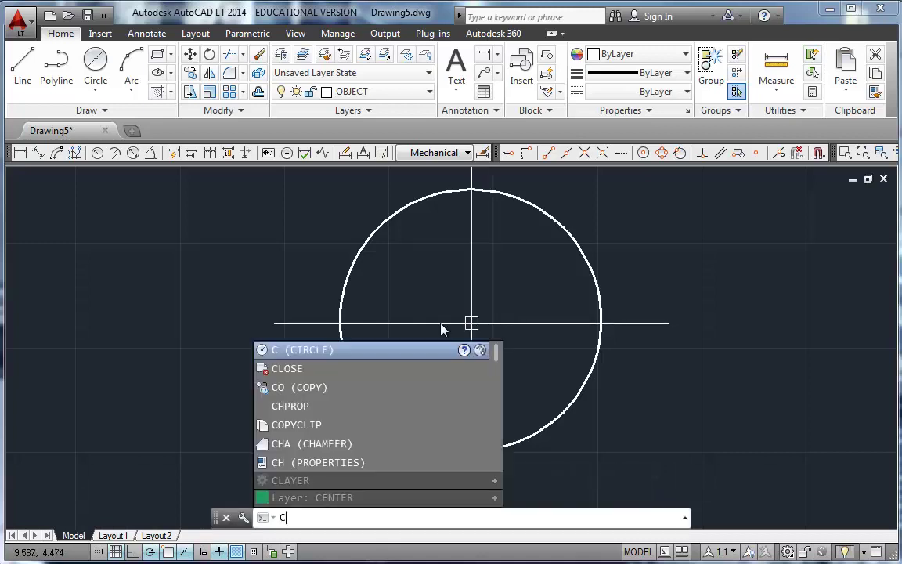
{"action": "key", "text": "Return"}
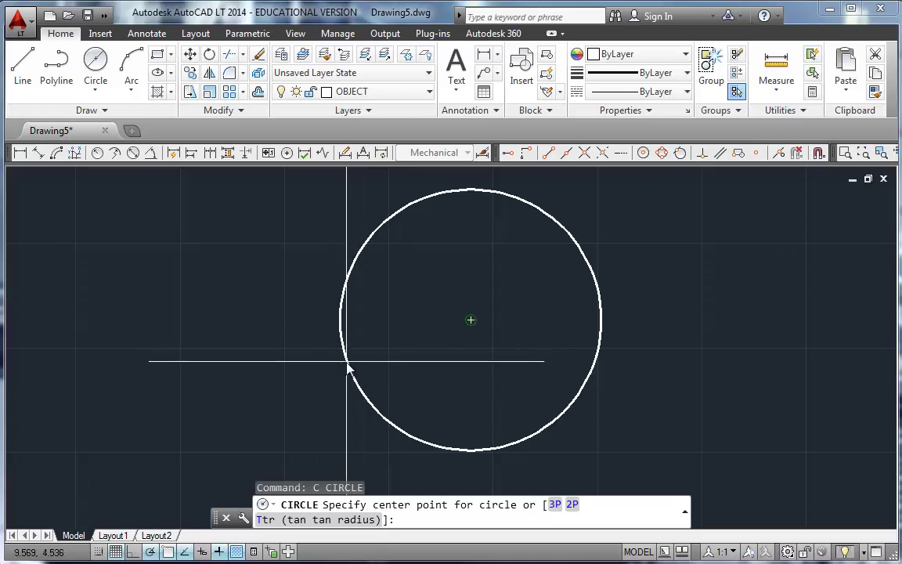
{"action": "left_click", "coordinate": [352, 365]}
{"action": "type", "text": "d"}
{"action": "key", "text": "Return"}
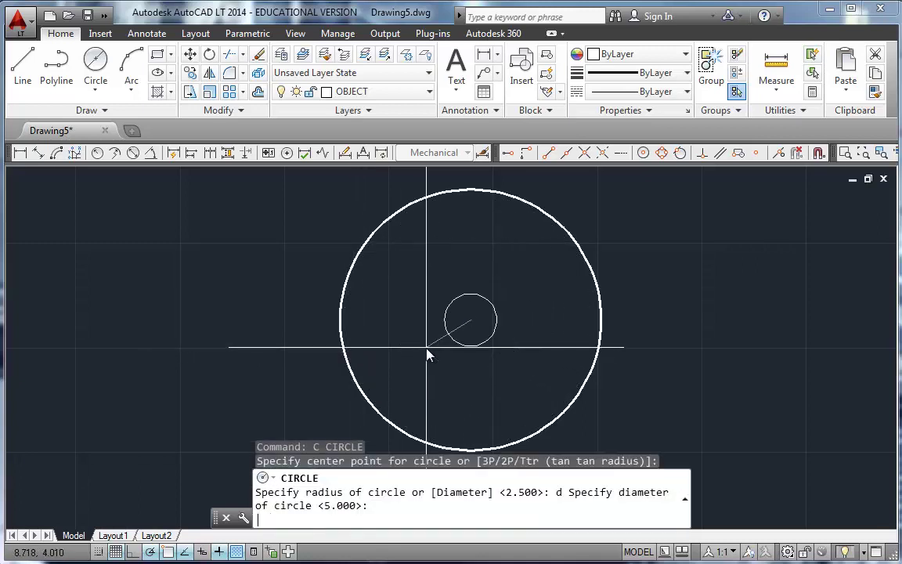
{"action": "type", "text": "1.25"}
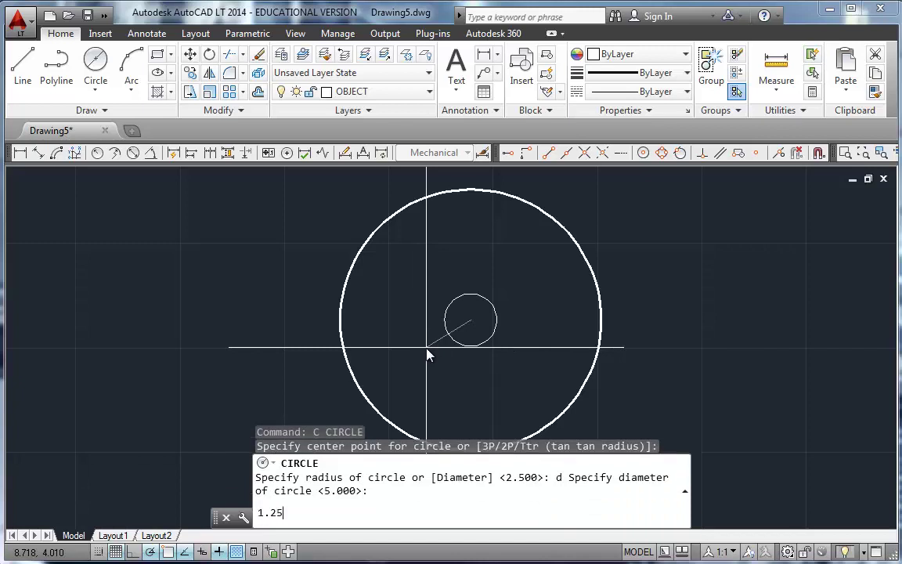
{"action": "key", "text": "Return"}
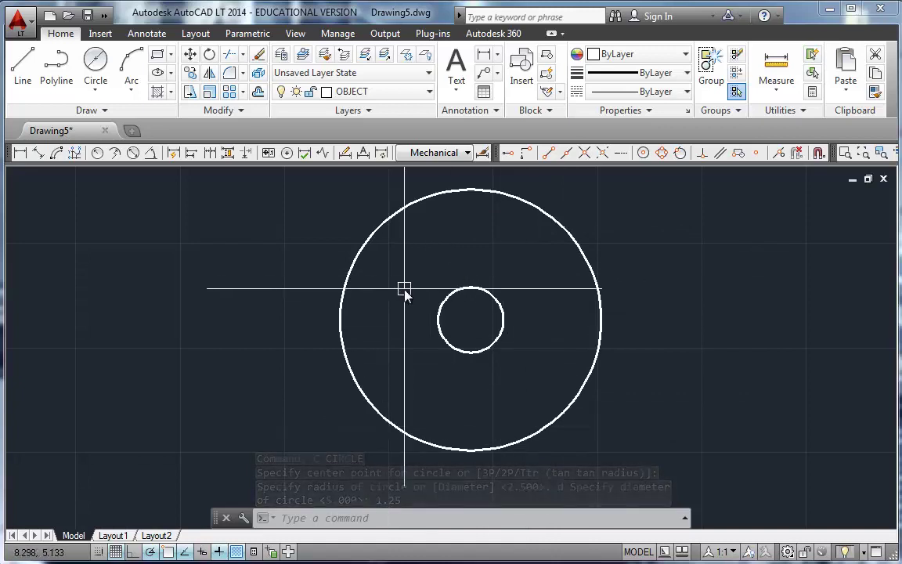
Make CENTER the current layer and draw a concentric circle of diameter 3 between the two object circles.
{"action": "left_click", "coordinate": [328, 91]}
{"action": "left_click", "coordinate": [356, 148]}
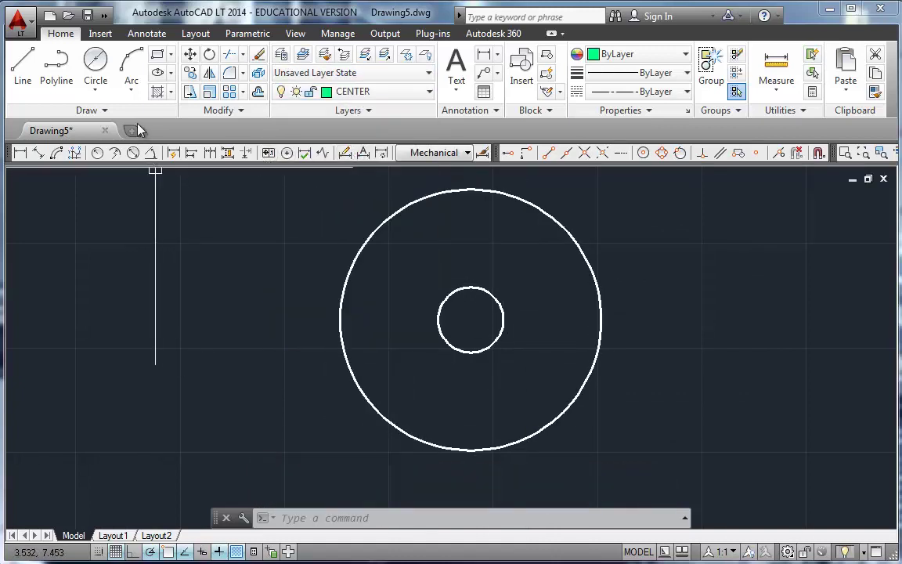
{"action": "left_click", "coordinate": [95, 62]}
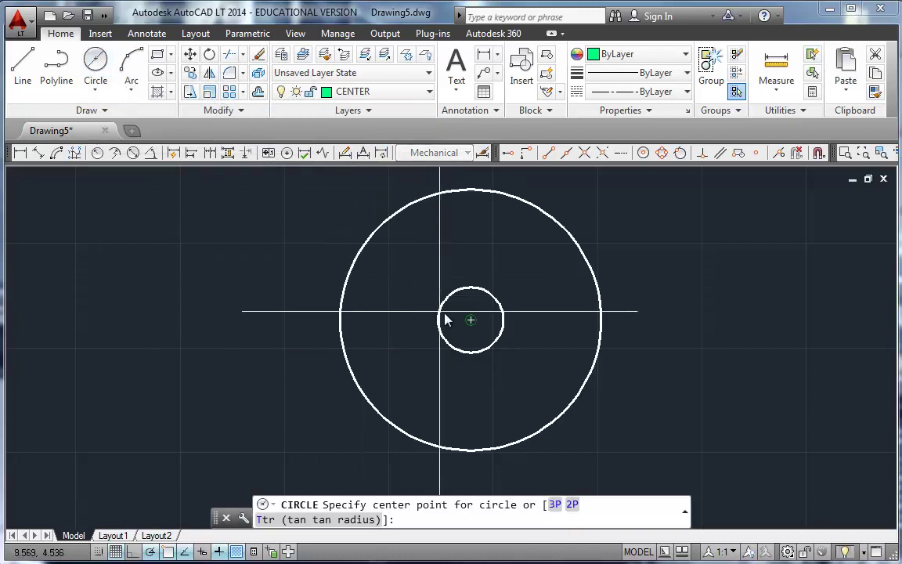
{"action": "left_click", "coordinate": [440, 331]}
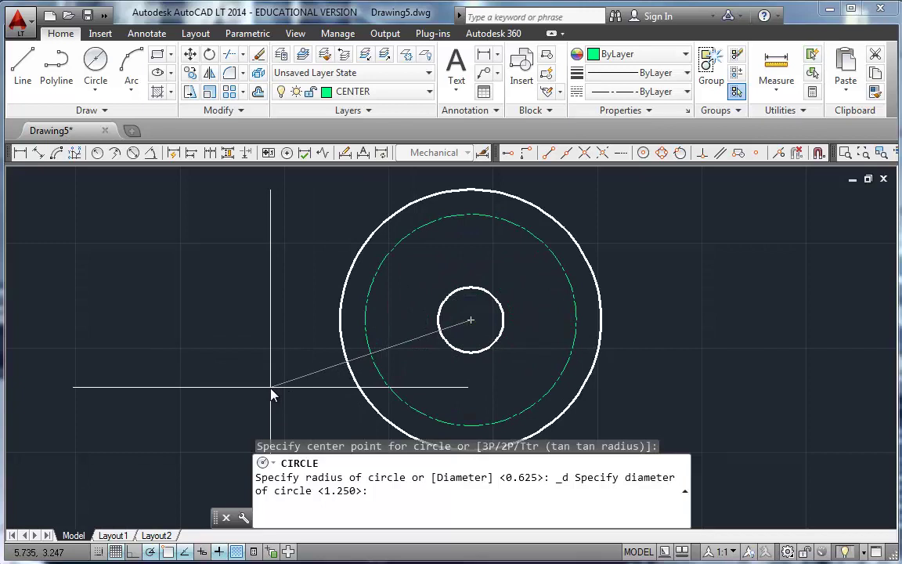
{"action": "type", "text": "3"}
{"action": "key", "text": "Return"}
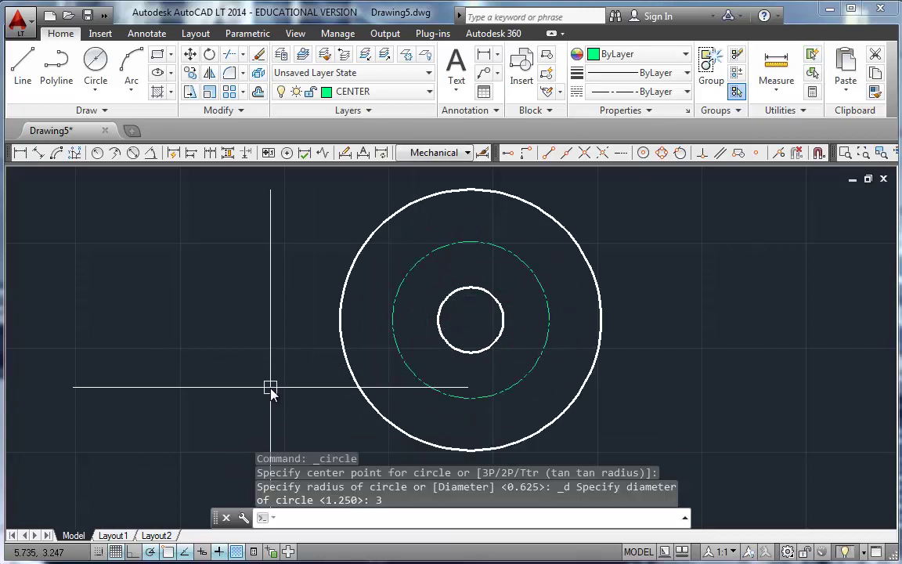
Draw a second concentric centre-line circle of diameter 3.75.
{"action": "left_click", "coordinate": [95, 66]}
{"action": "left_click", "coordinate": [470, 319]}
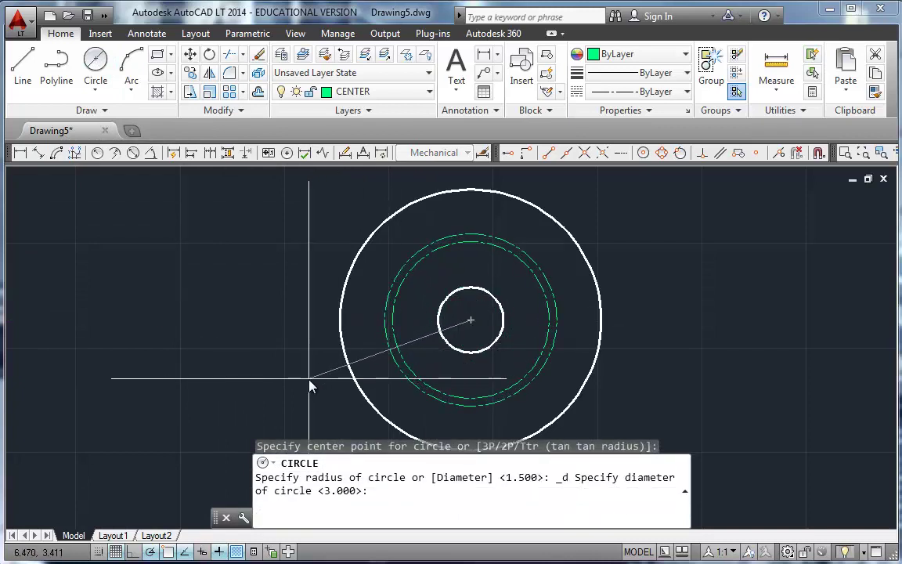
{"action": "type", "text": "3.75"}
{"action": "key", "text": "Return"}
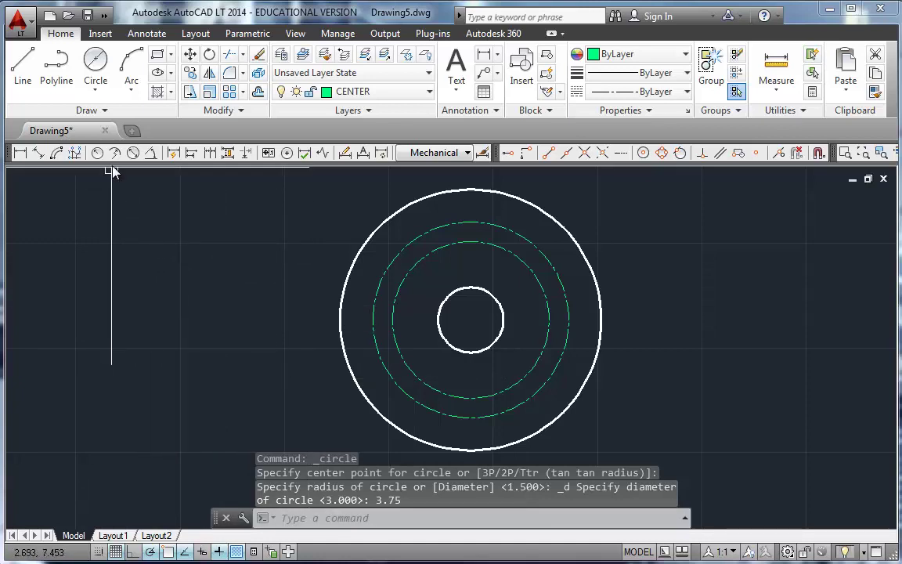
Add a centre mark to the outer 5-inch circle.
{"action": "left_click", "coordinate": [286, 152]}
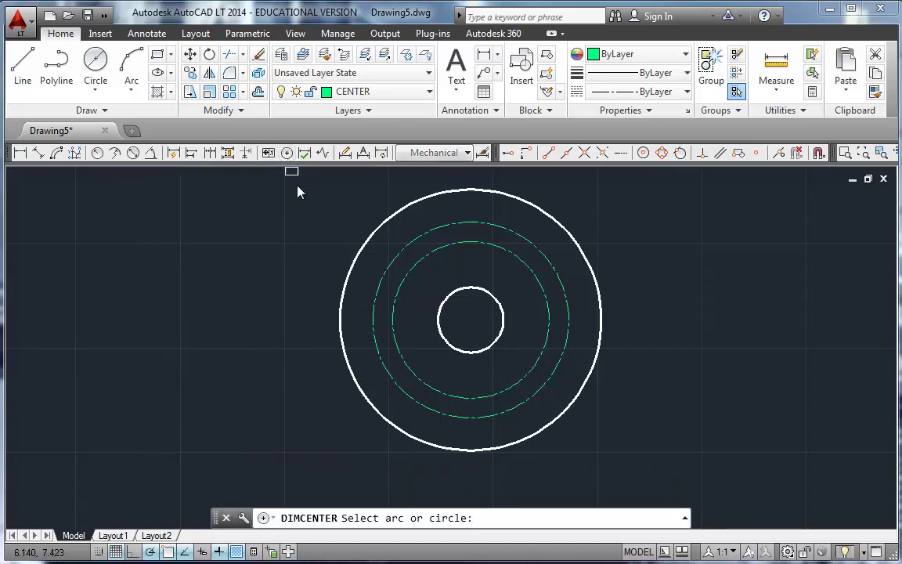
{"action": "left_click", "coordinate": [339, 279]}
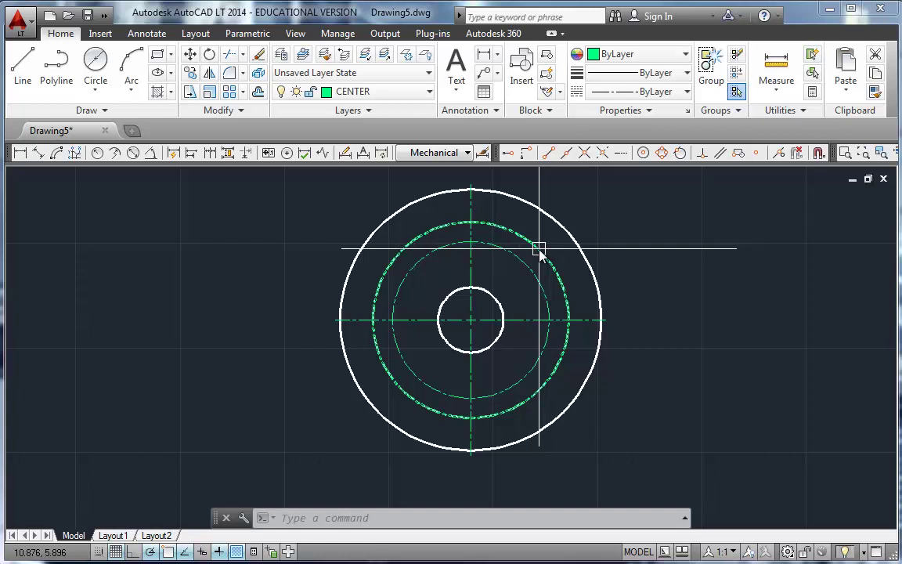
{"action": "mouse_move", "coordinate": [540, 249]}
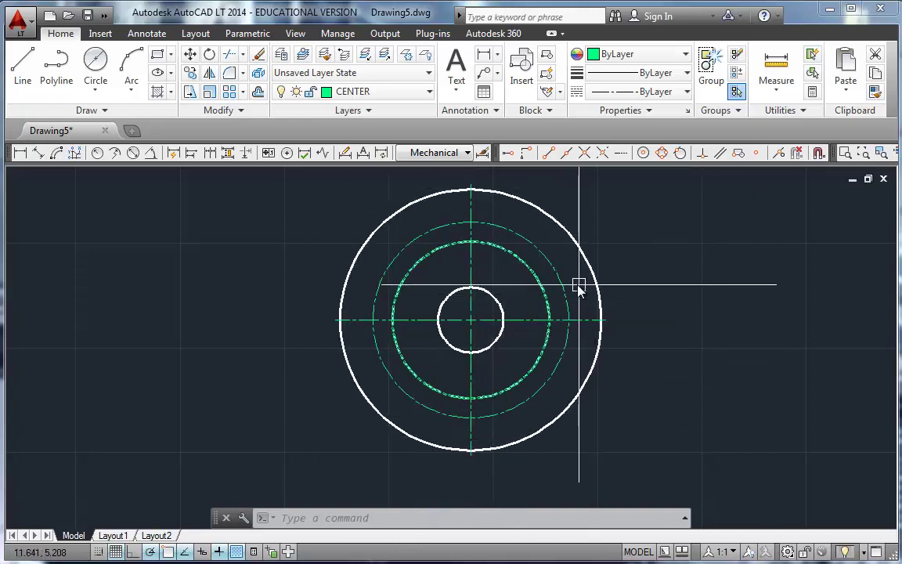
Draw a line at 45 degrees from the common centre to just past the 3.75-inch centre-line circle.
{"action": "scroll", "coordinate": [549, 270], "scroll_direction": "up", "scroll_amount": 2}
{"action": "mouse_move", "coordinate": [543, 265]}
{"action": "middle_mouse_down"}
{"action": "mouse_move", "coordinate": [517, 336]}
{"action": "mouse_move", "coordinate": [523, 309]}
{"action": "middle_mouse_up"}
{"action": "scroll", "coordinate": [518, 334], "scroll_direction": "up", "scroll_amount": 2}
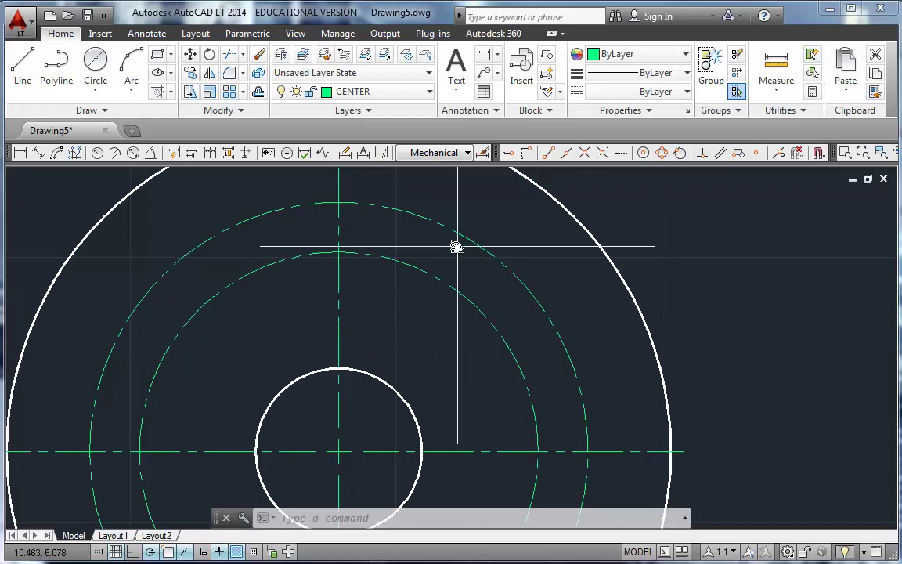
{"action": "left_click", "coordinate": [20, 71]}
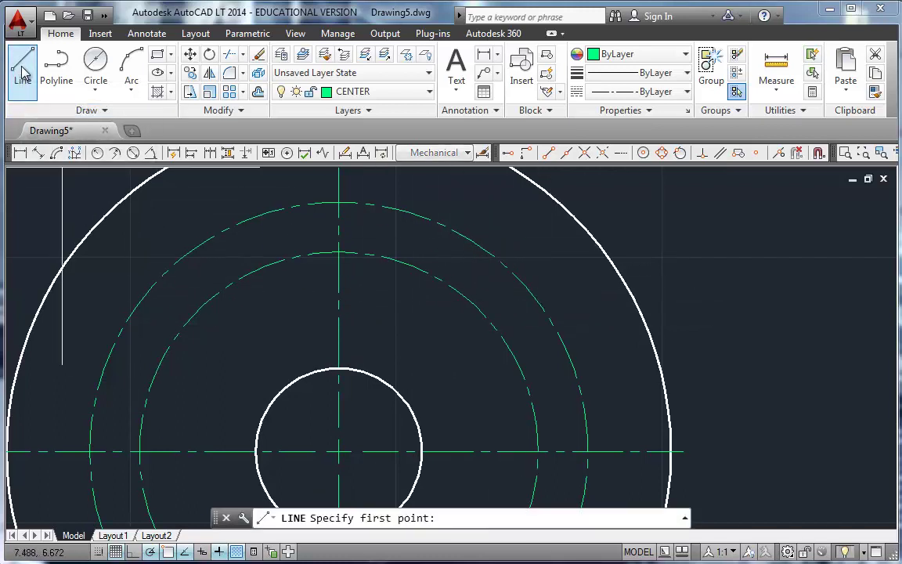
{"action": "left_click", "coordinate": [338, 452]}
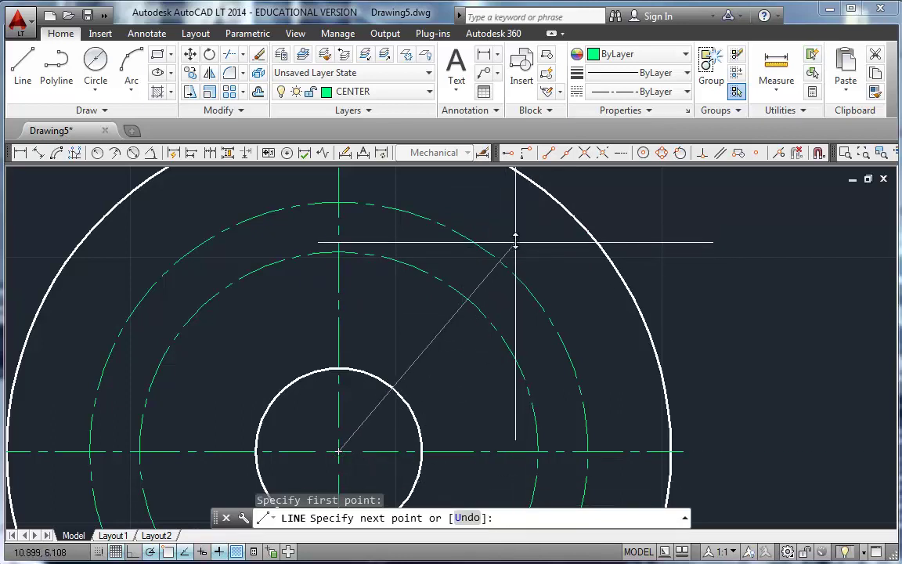
{"action": "type", "text": "<"}
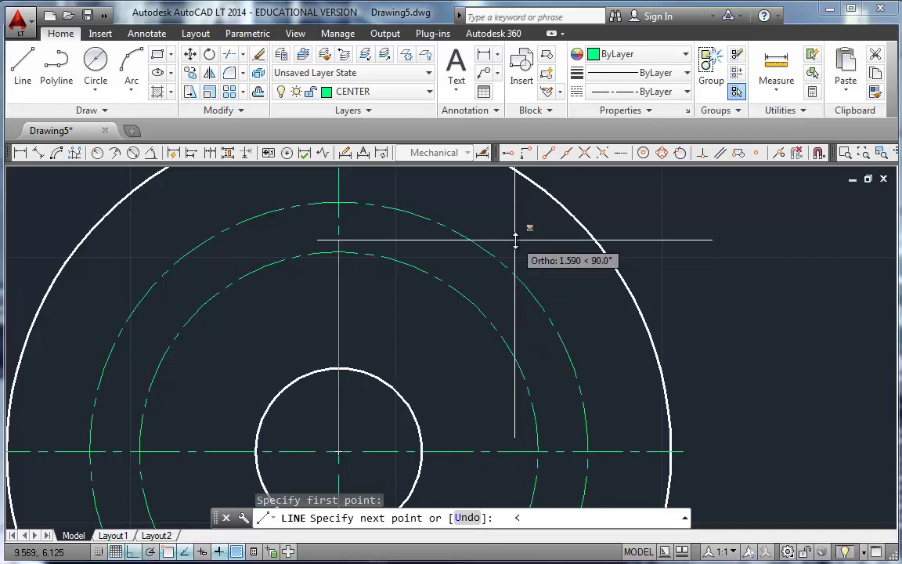
{"action": "key", "text": "F8"}
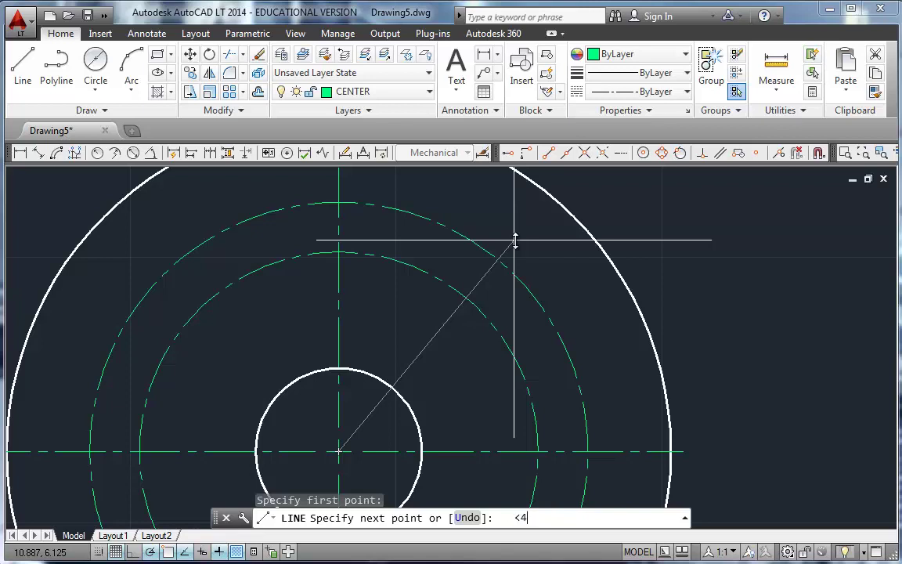
{"action": "key", "text": "Return"}
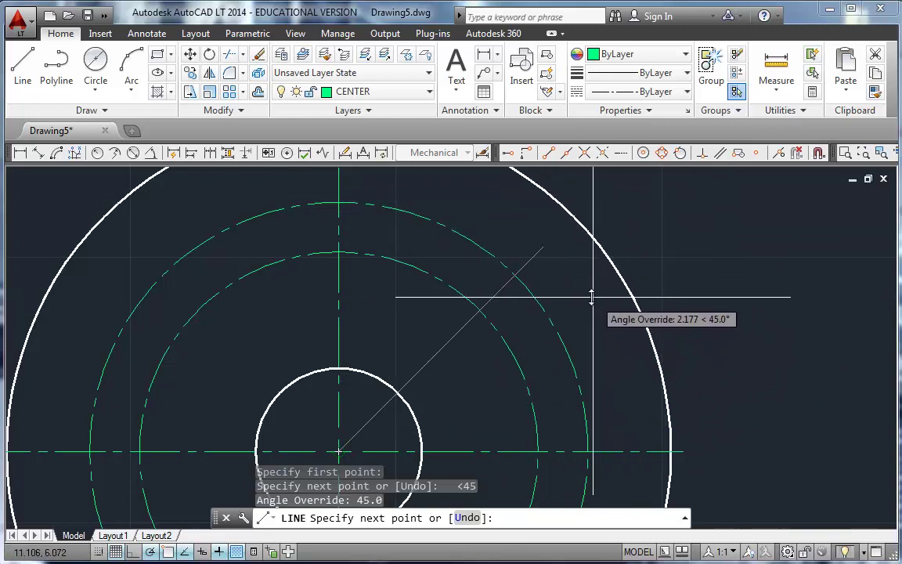
{"action": "left_click", "coordinate": [575, 241]}
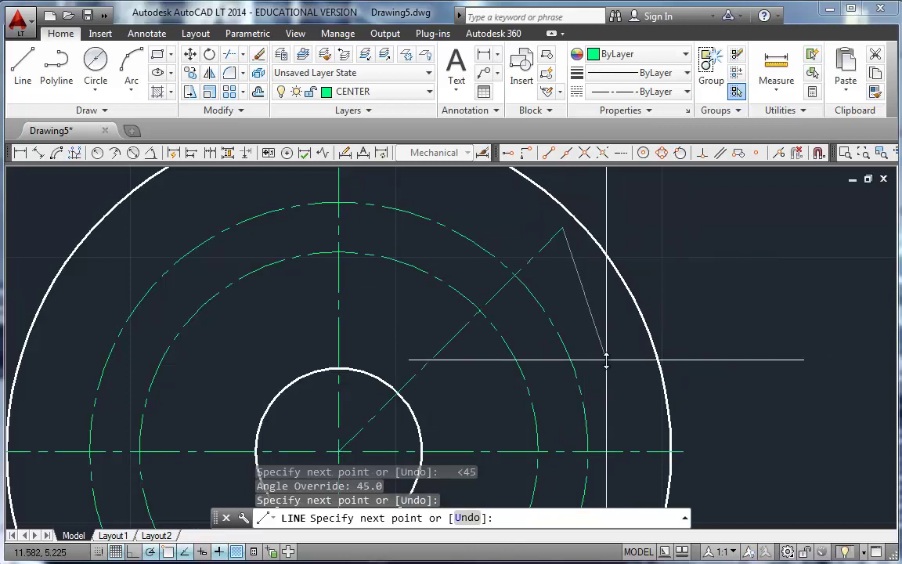
{"action": "key", "text": "Escape"}
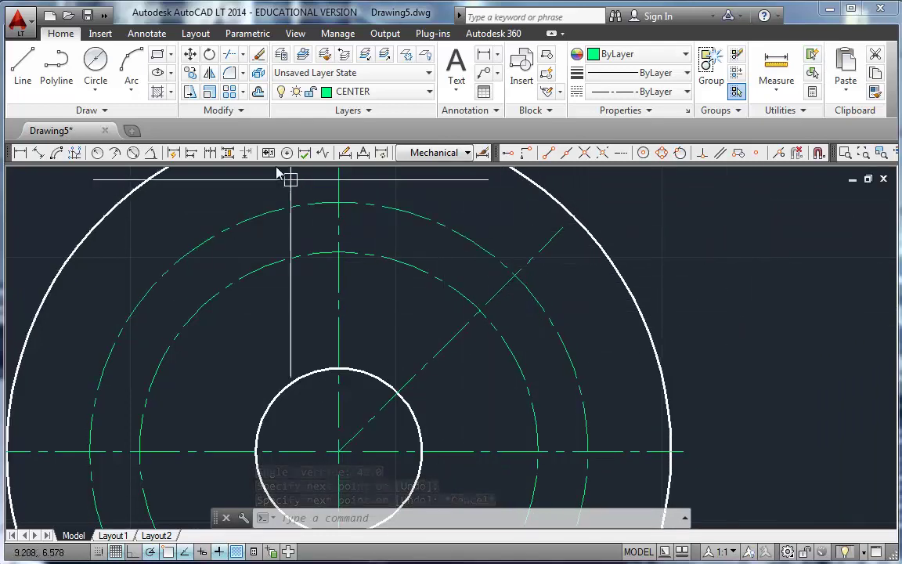
Make OBJECT the current layer and draw a circle of diameter 0.5 where the 45-degree line crosses the 3.75-inch centre-line circle.
{"action": "left_click", "coordinate": [340, 94]}
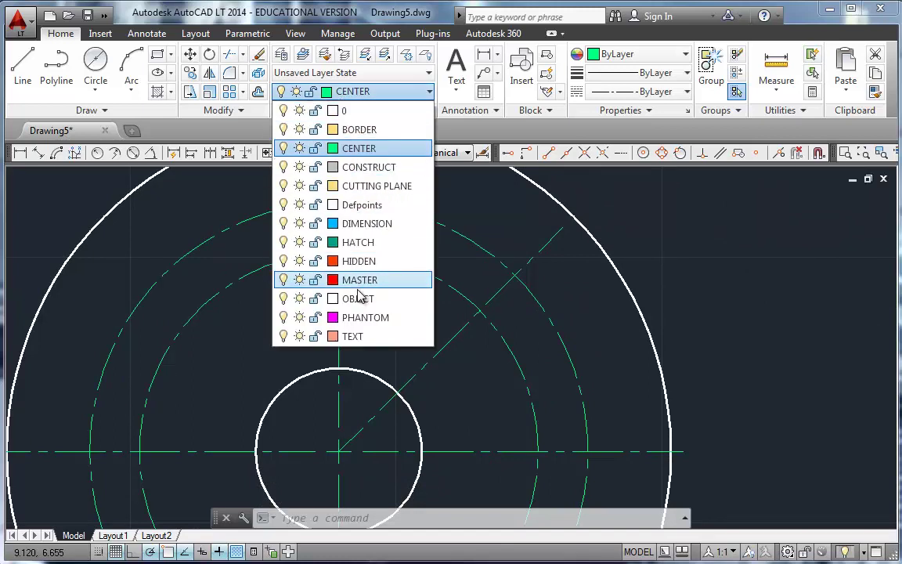
{"action": "left_click", "coordinate": [356, 298]}
{"action": "left_click", "coordinate": [95, 61]}
{"action": "left_click", "coordinate": [514, 275]}
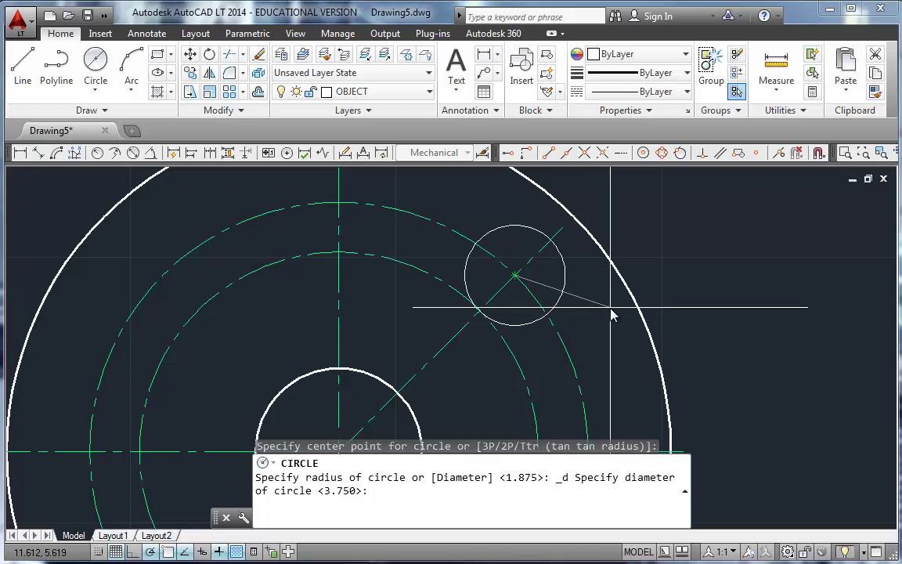
{"action": "type", "text": ".5"}
{"action": "key", "text": "Return"}
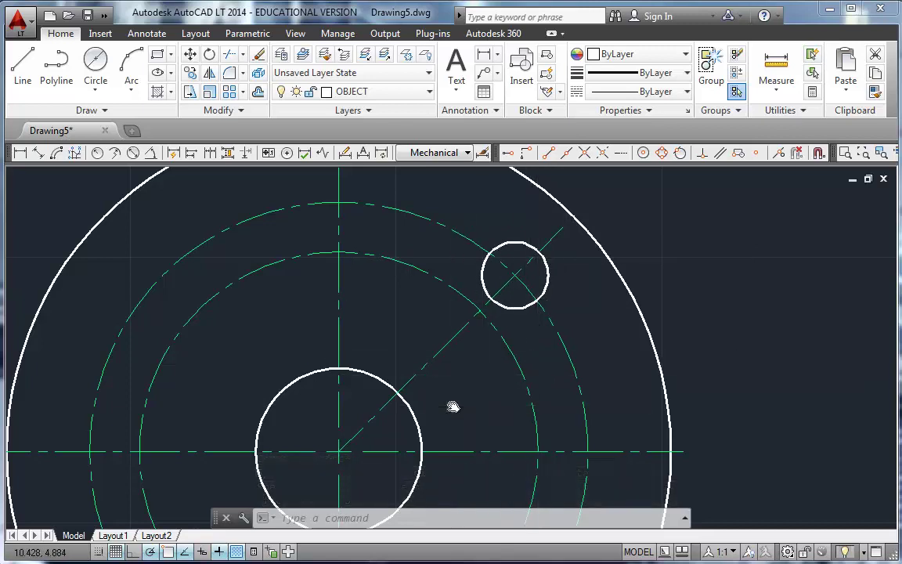
Draw a 0.5-diameter circle where the horizontal centre line crosses the inner centre-line circle on its right side.
{"action": "middle_click_drag", "start_coordinate": [452, 407], "coordinate": [451, 349]}
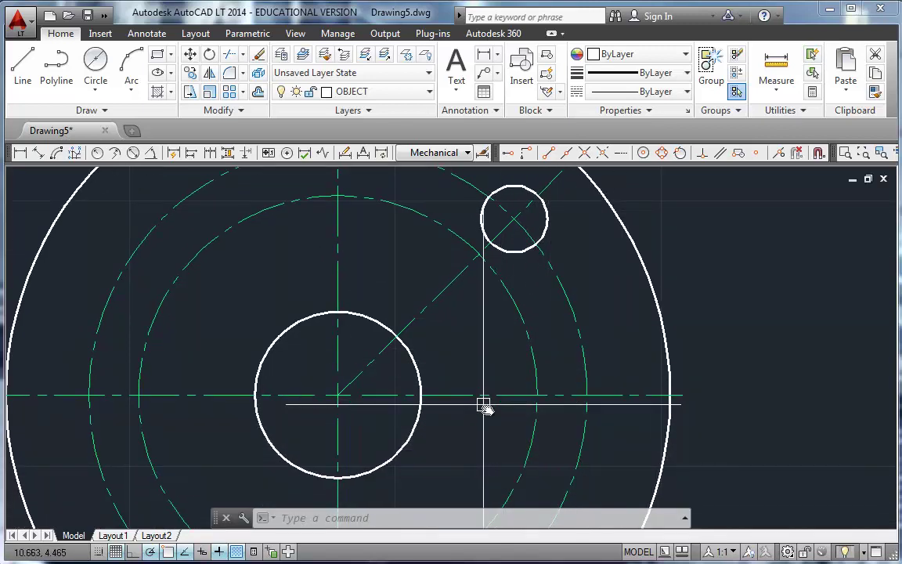
{"action": "left_click", "coordinate": [92, 64]}
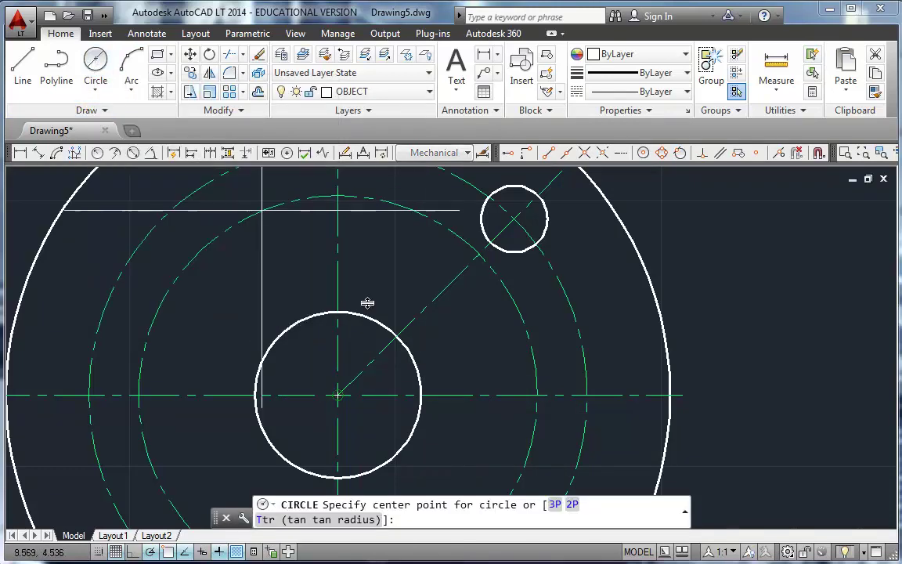
{"action": "left_click", "coordinate": [540, 394]}
{"action": "key", "text": "Return"}
{"action": "key", "text": "Return"}
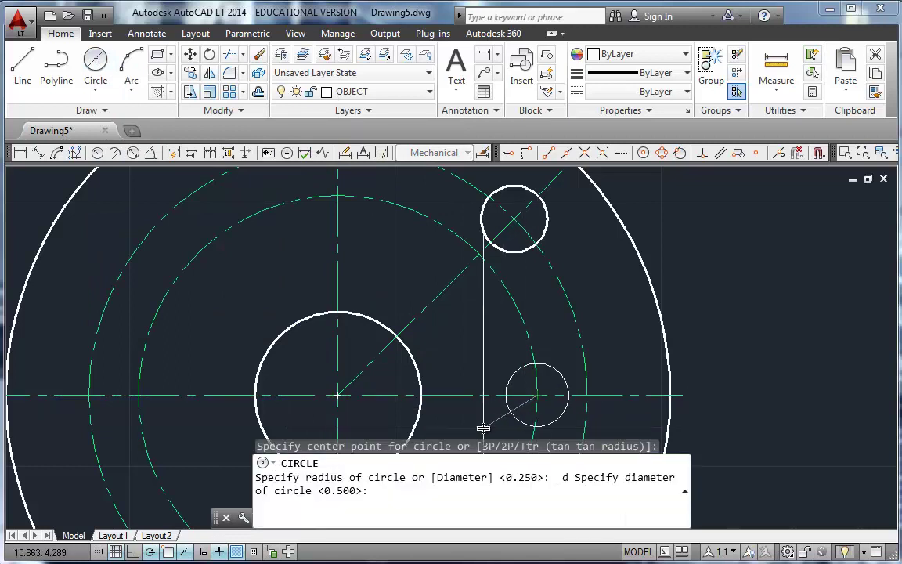
{"action": "key", "text": "Return"}
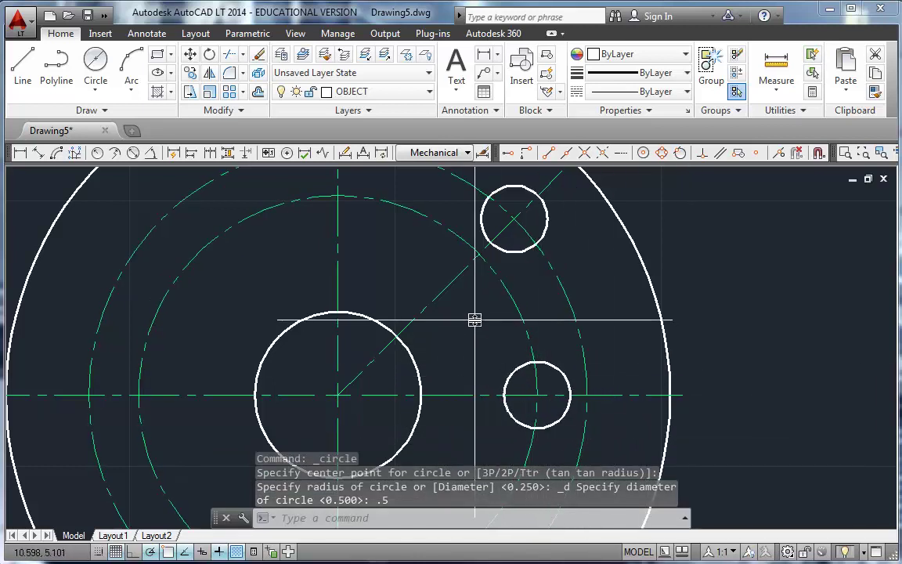
Draw a horizontal line from the upper quadrant of the new 0.5 circle to the outer circle.
{"action": "left_click", "coordinate": [22, 69]}
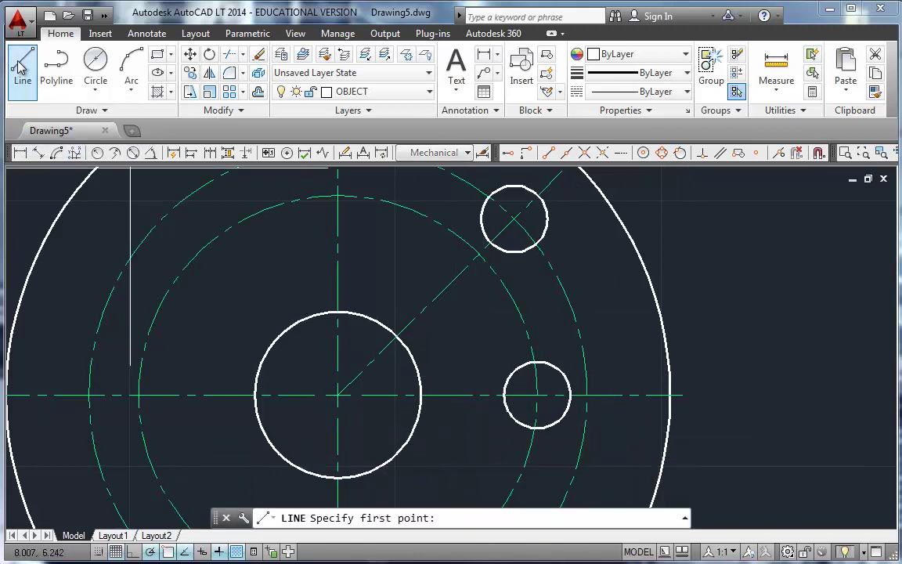
{"action": "left_click", "coordinate": [662, 153]}
{"action": "left_click", "coordinate": [544, 366]}
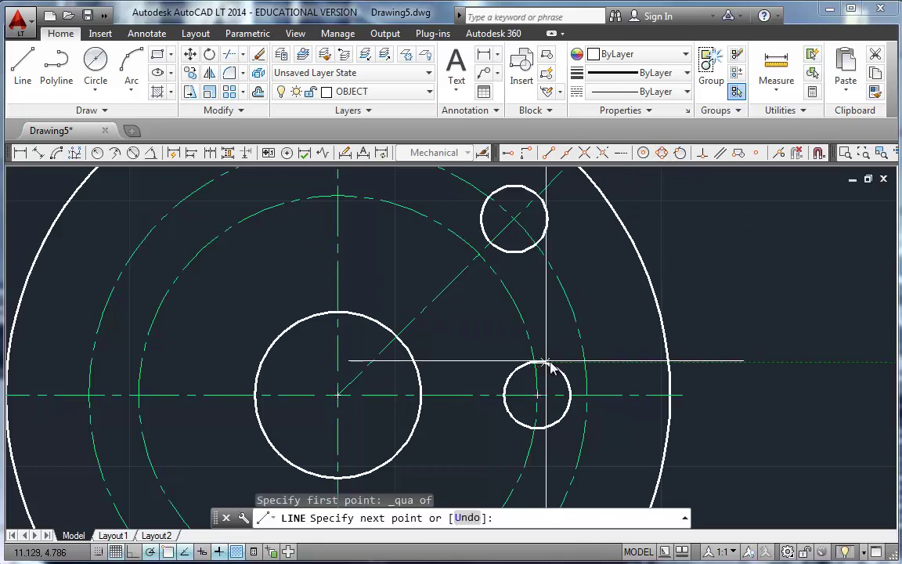
{"action": "left_click", "coordinate": [668, 362]}
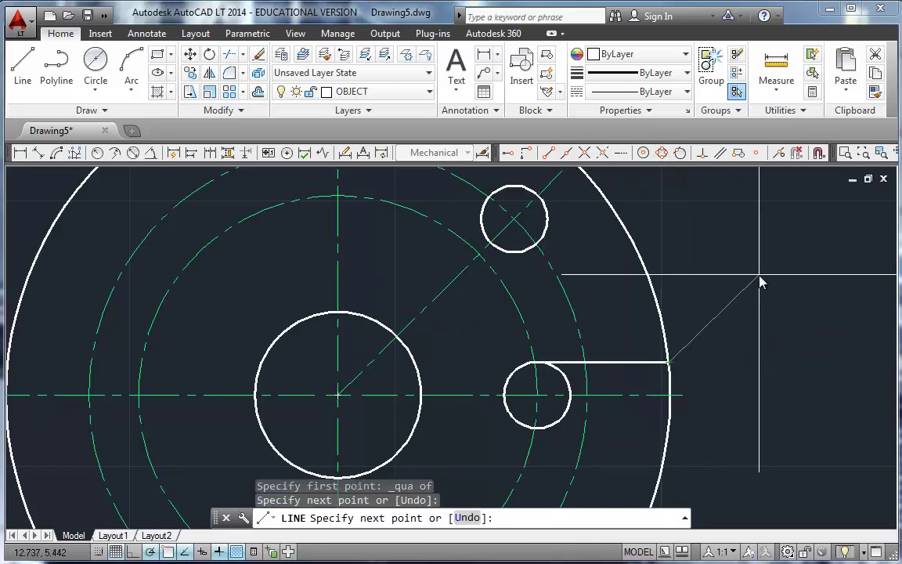
{"action": "key", "text": "Return"}
Draw a parallel line from the lower quadrant of the same 0.5 circle to the outer circle.
{"action": "key", "text": "Return"}
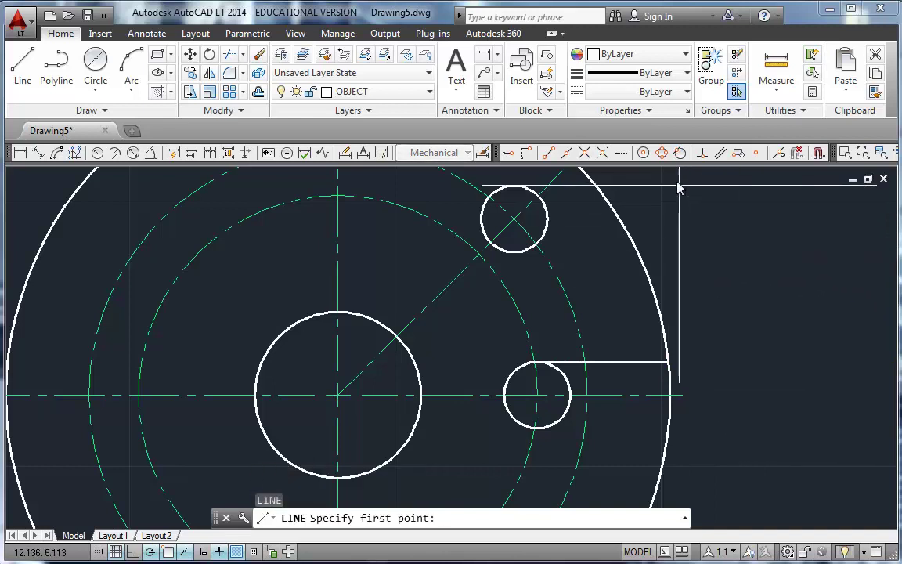
{"action": "left_click", "coordinate": [661, 153]}
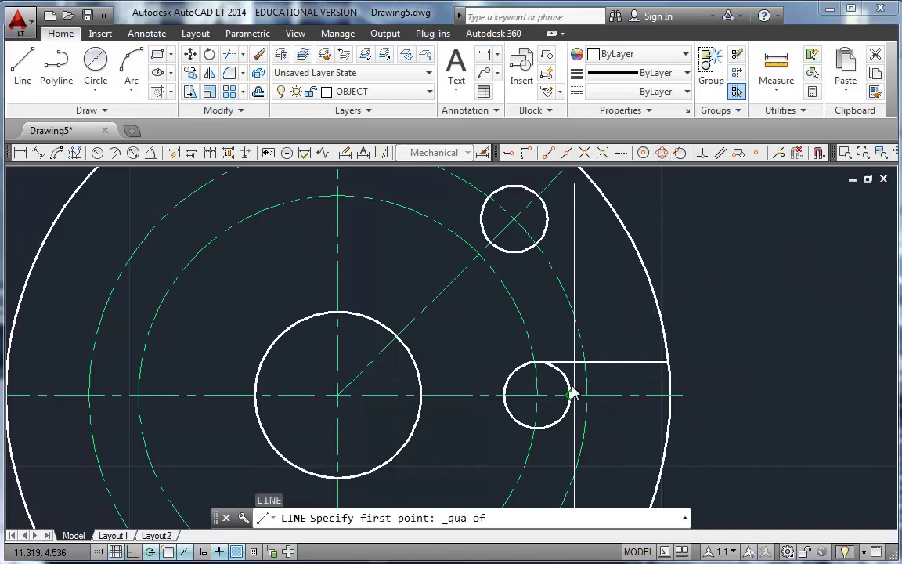
{"action": "left_click", "coordinate": [543, 435]}
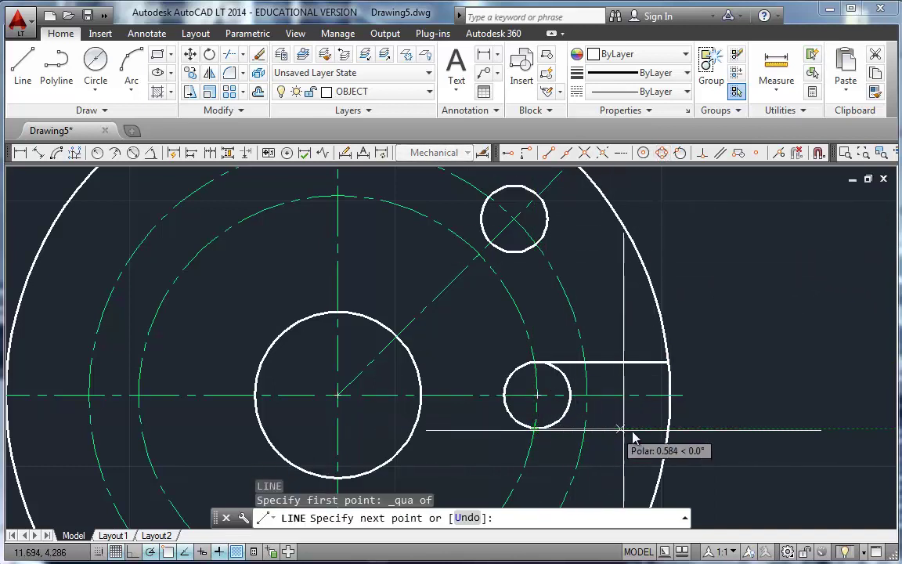
{"action": "left_click", "coordinate": [668, 435]}
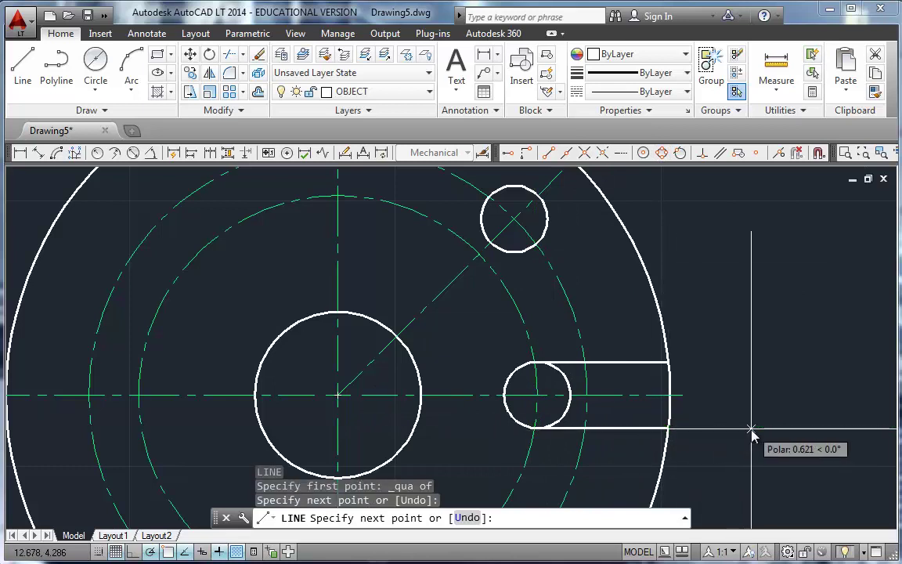
{"action": "key", "text": "Escape"}
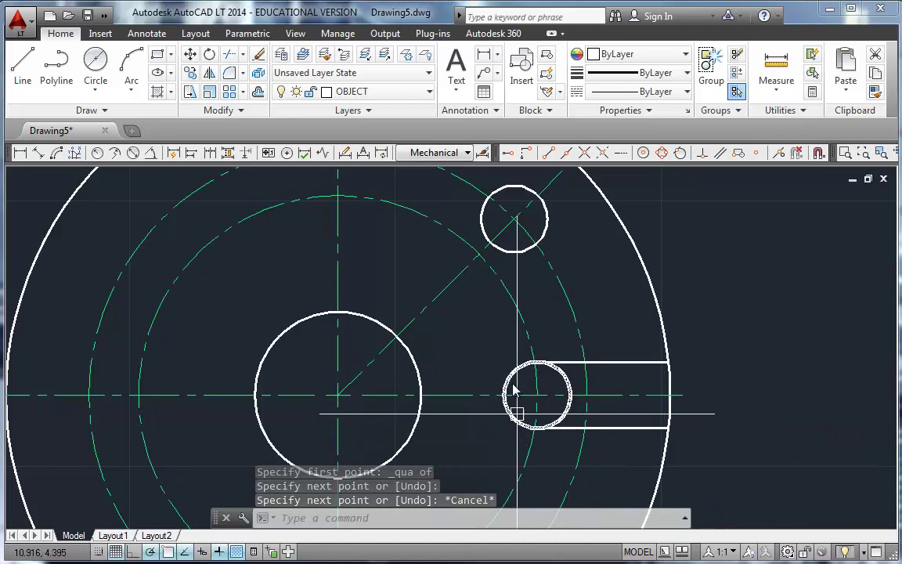
Trim the right half of the 0.5 circle, using the two horizontal slot lines as cutting edges.
{"action": "left_click", "coordinate": [230, 56]}
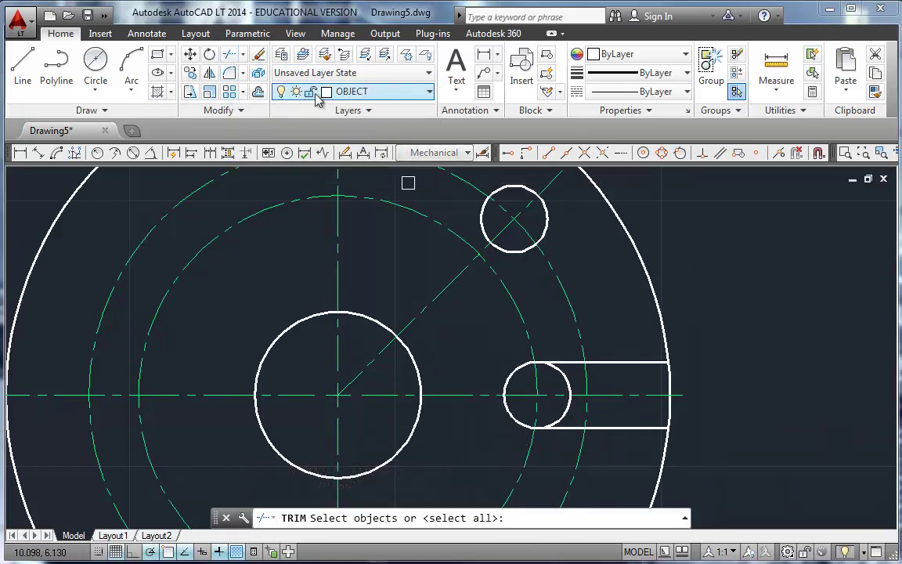
{"action": "left_click", "coordinate": [624, 363]}
{"action": "left_click", "coordinate": [623, 428]}
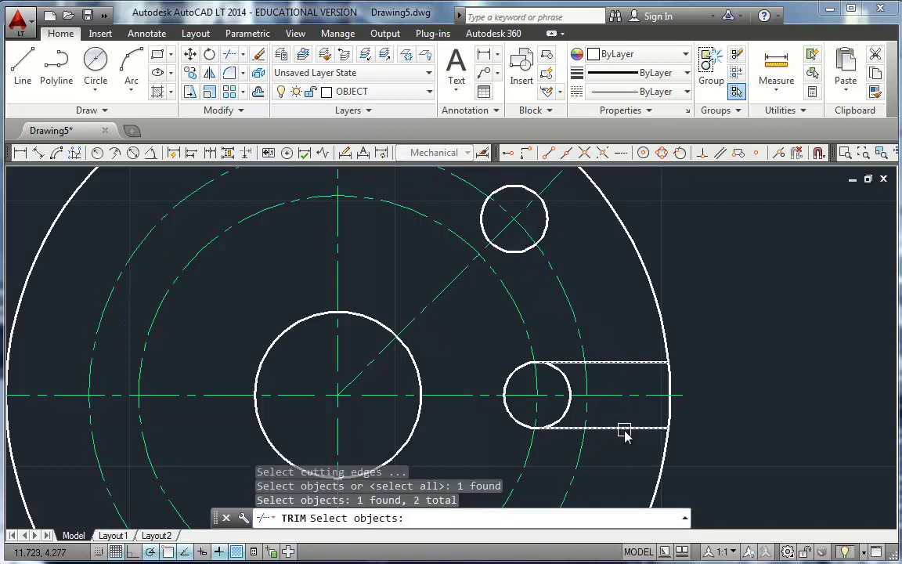
{"action": "key", "text": "Return"}
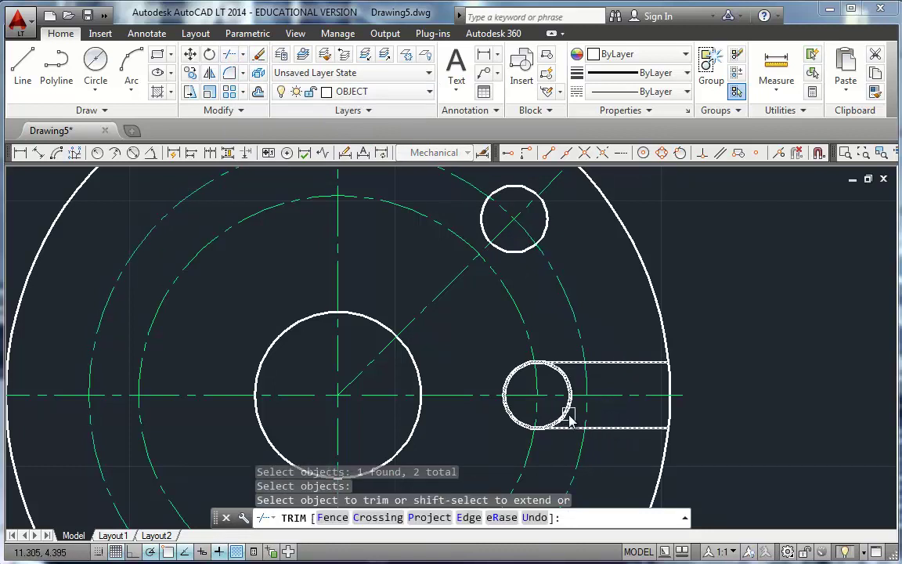
{"action": "left_click", "coordinate": [568, 419]}
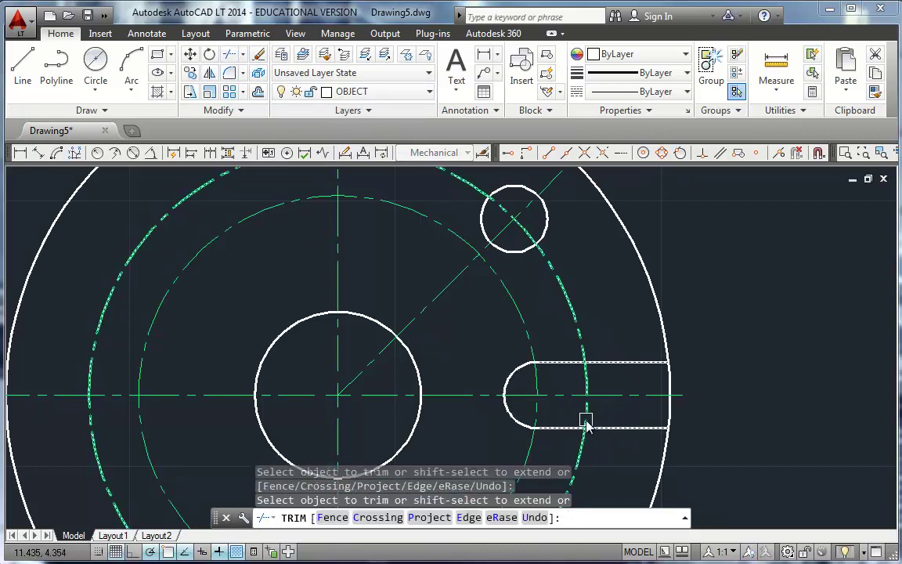
{"action": "key", "text": "Return"}
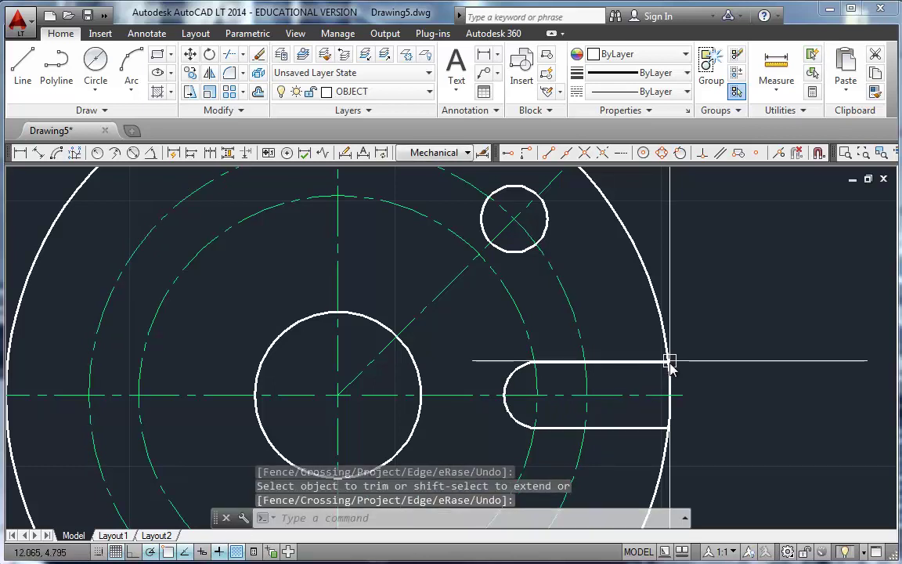
Trim away the part of the outer circle between the two slot lines to open the right slot.
{"action": "key", "text": "Return"}
{"action": "key", "text": "Return"}
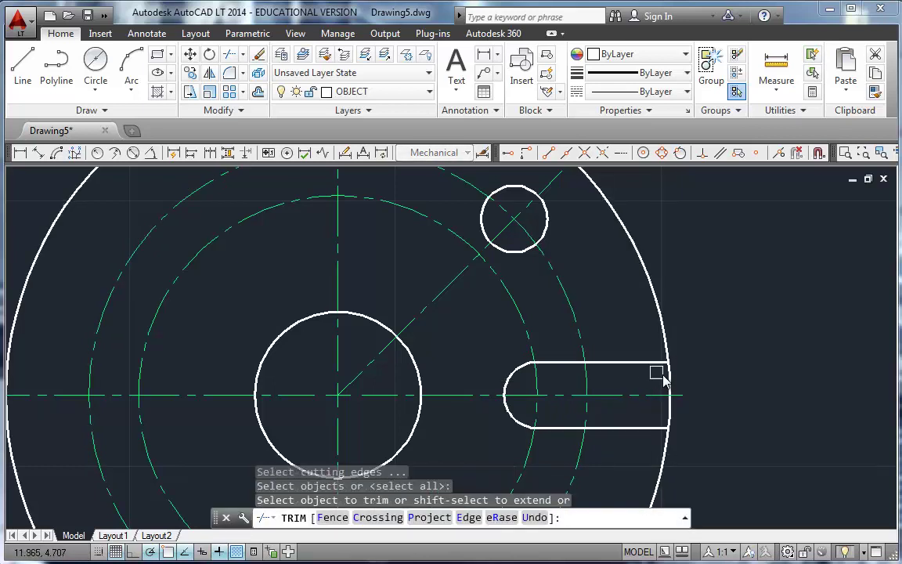
{"action": "left_click", "coordinate": [662, 379]}
{"action": "key", "text": "Return"}
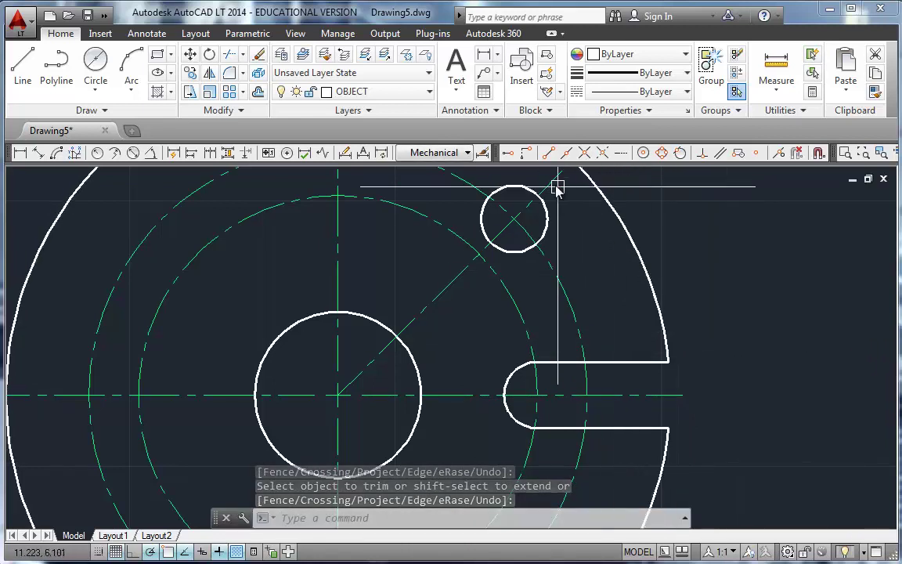
Create a polar array of the slot arc, both slot lines, the 0.5 hole and the 45-degree line about the common centre.
{"action": "scroll", "coordinate": [521, 266], "scroll_direction": "down", "scroll_amount": 2}
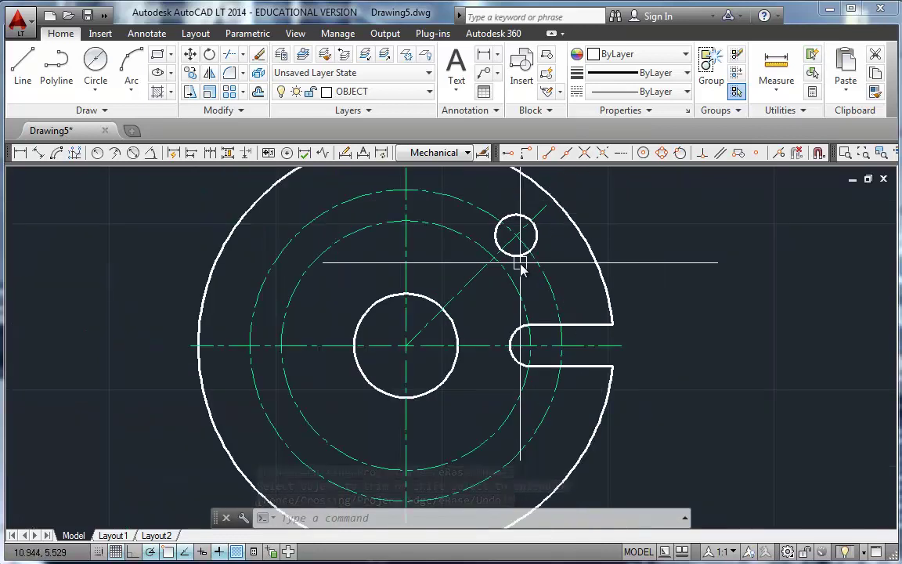
{"action": "middle_click_drag", "start_coordinate": [485, 264], "coordinate": [505, 303]}
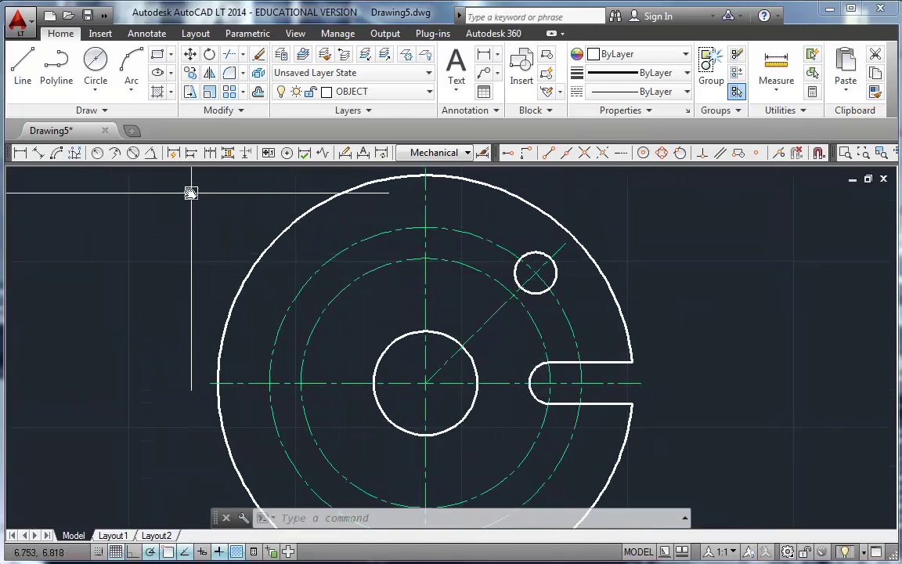
{"action": "left_click", "coordinate": [244, 93]}
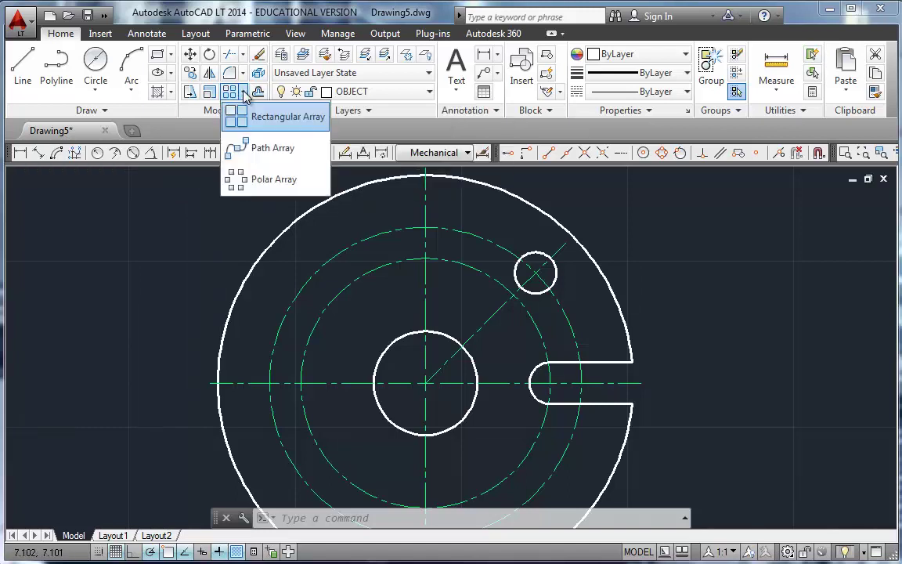
{"action": "left_click", "coordinate": [250, 181]}
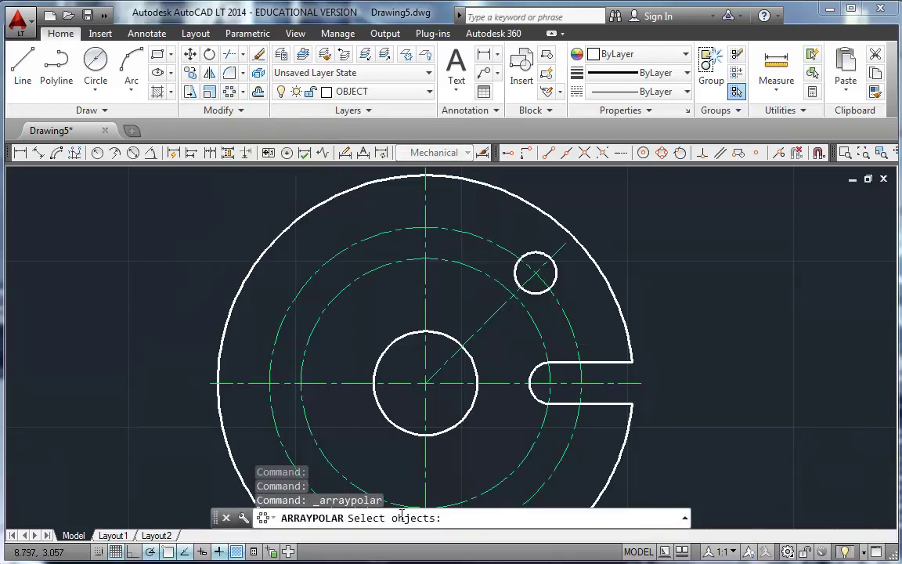
{"action": "left_click", "coordinate": [530, 395]}
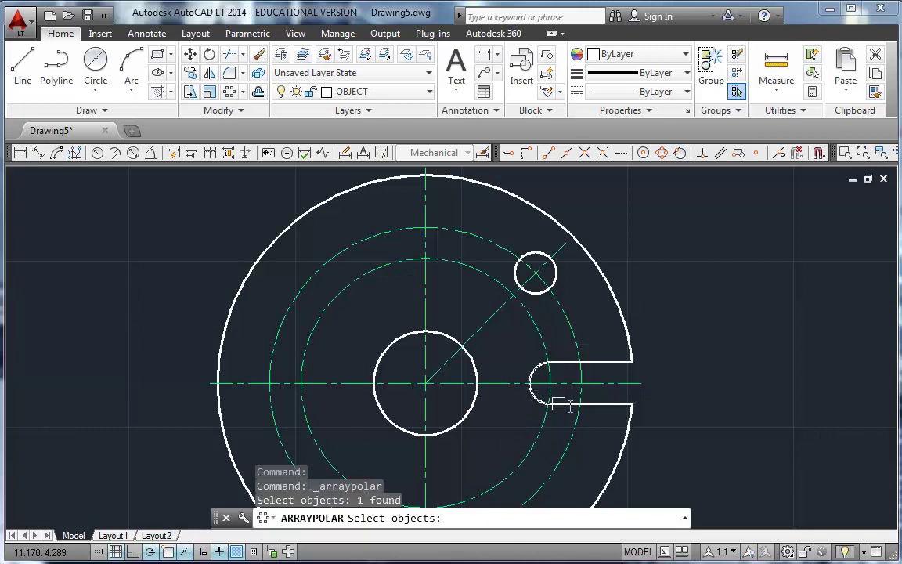
{"action": "left_click", "coordinate": [601, 406]}
{"action": "left_click", "coordinate": [600, 363]}
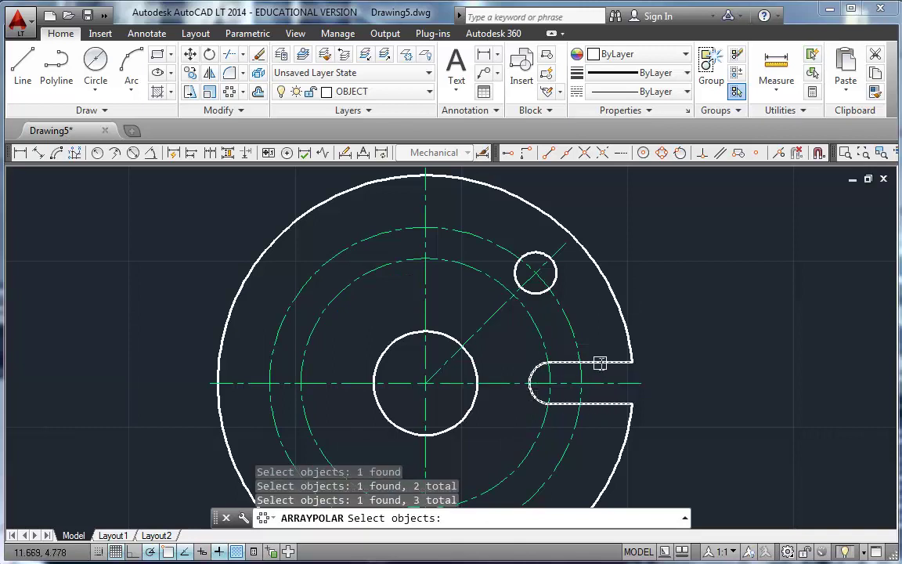
{"action": "left_click", "coordinate": [560, 273]}
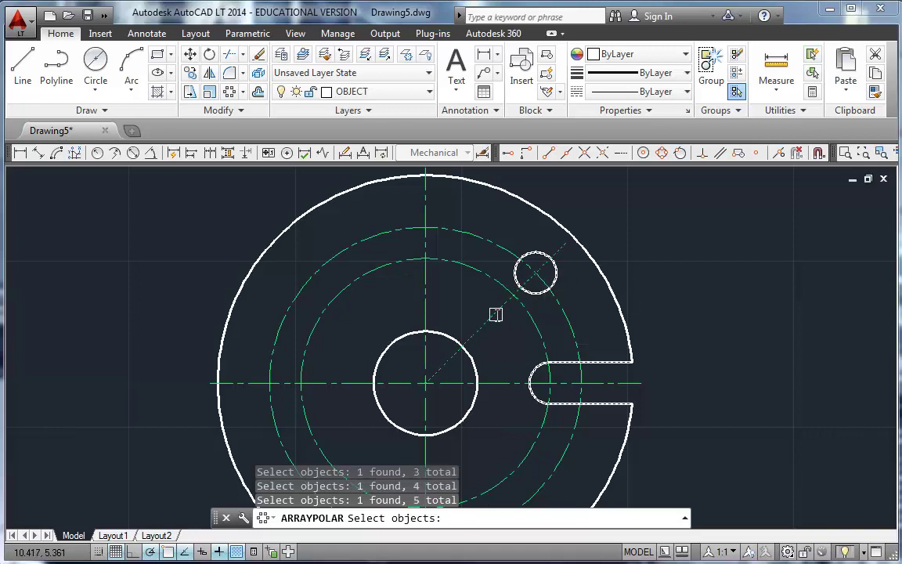
{"action": "key", "text": "Return"}
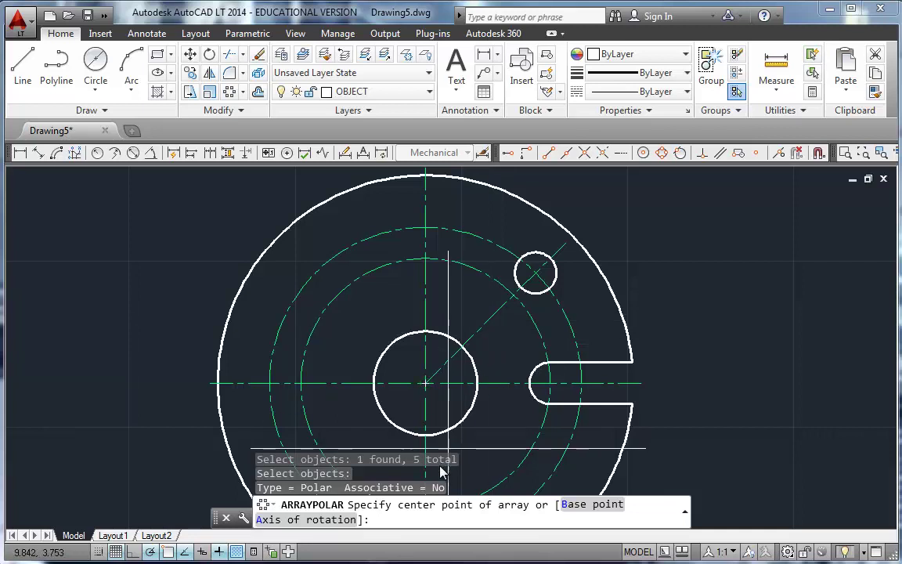
{"action": "left_click", "coordinate": [467, 423]}
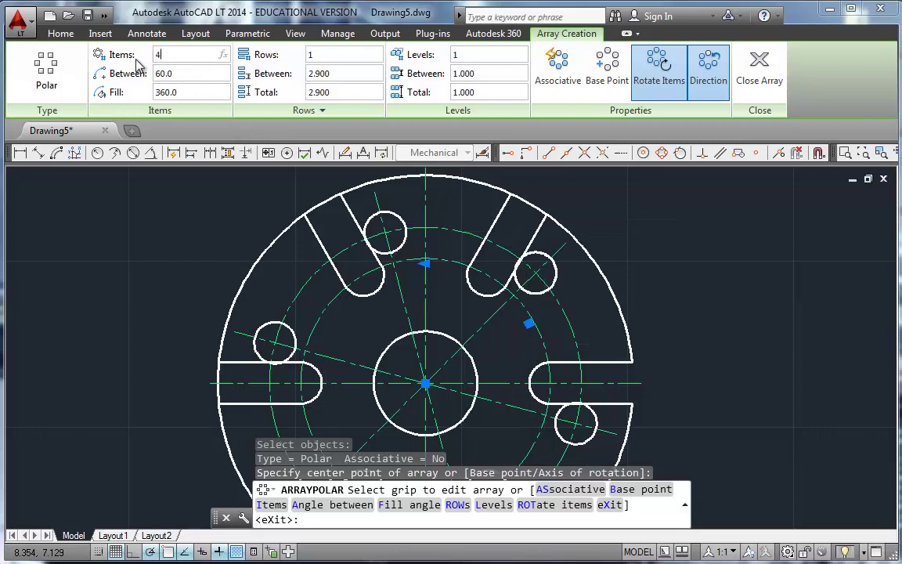
Set the polar array to 4 items over 360 degrees and finish the array.
{"action": "key", "text": "Return"}
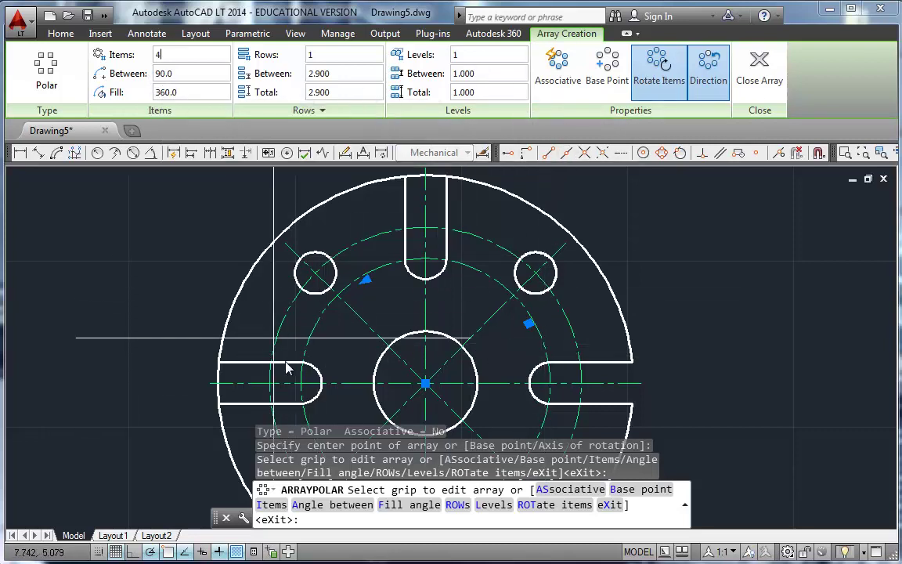
{"action": "left_click", "coordinate": [758, 68]}
{"action": "key", "text": "Escape"}
{"action": "left_click", "coordinate": [128, 335]}
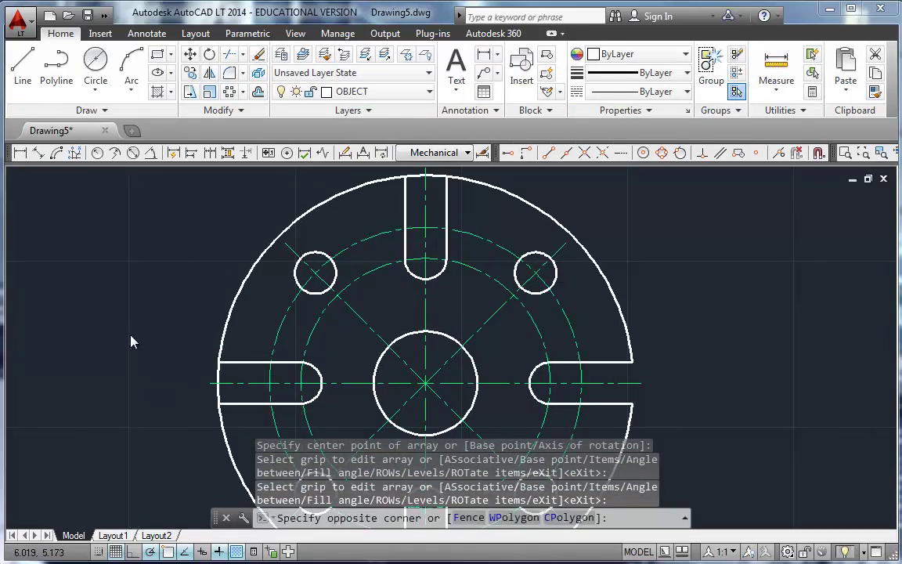
Trim the outer circle across the mouths of the upper, left and lower slots.
{"action": "scroll", "coordinate": [128, 335], "scroll_direction": "up", "scroll_amount": 2}
{"action": "scroll", "coordinate": [129, 335], "scroll_direction": "down", "scroll_amount": 4}
{"action": "mouse_move", "coordinate": [128, 335]}
{"action": "middle_mouse_down"}
{"action": "mouse_move", "coordinate": [238, 272]}
{"action": "mouse_move", "coordinate": [203, 383]}
{"action": "middle_mouse_up"}
{"action": "scroll", "coordinate": [240, 283], "scroll_direction": "up", "scroll_amount": 2}
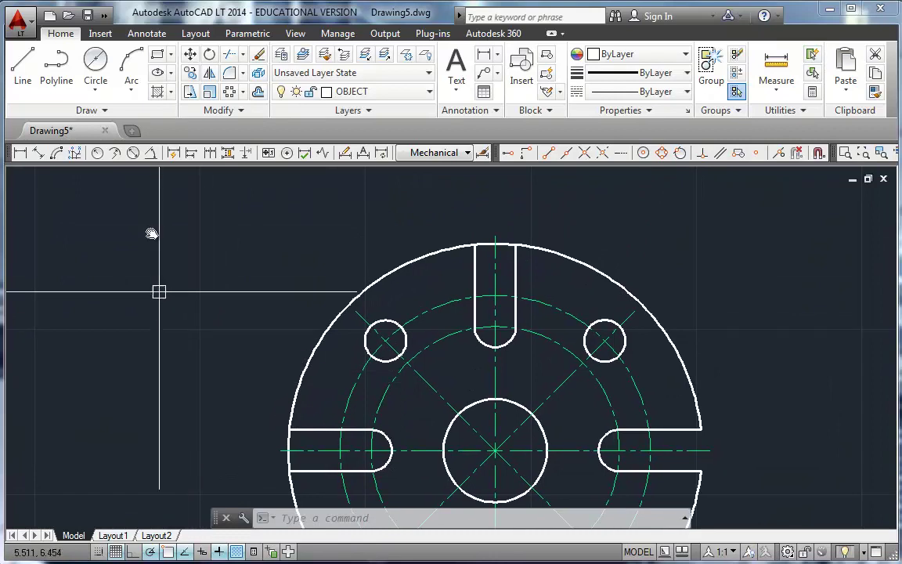
{"action": "left_click", "coordinate": [230, 56]}
{"action": "key", "text": "Return"}
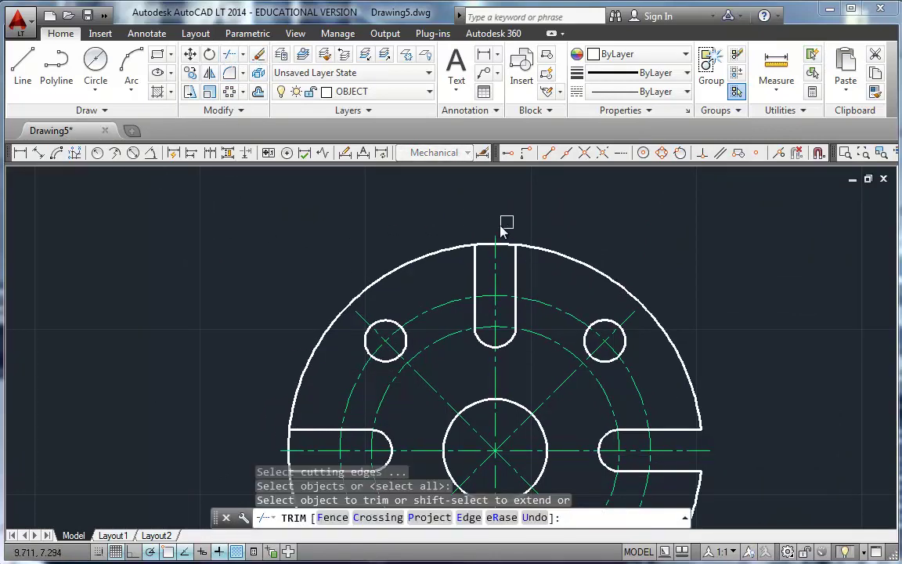
{"action": "left_click", "coordinate": [484, 244]}
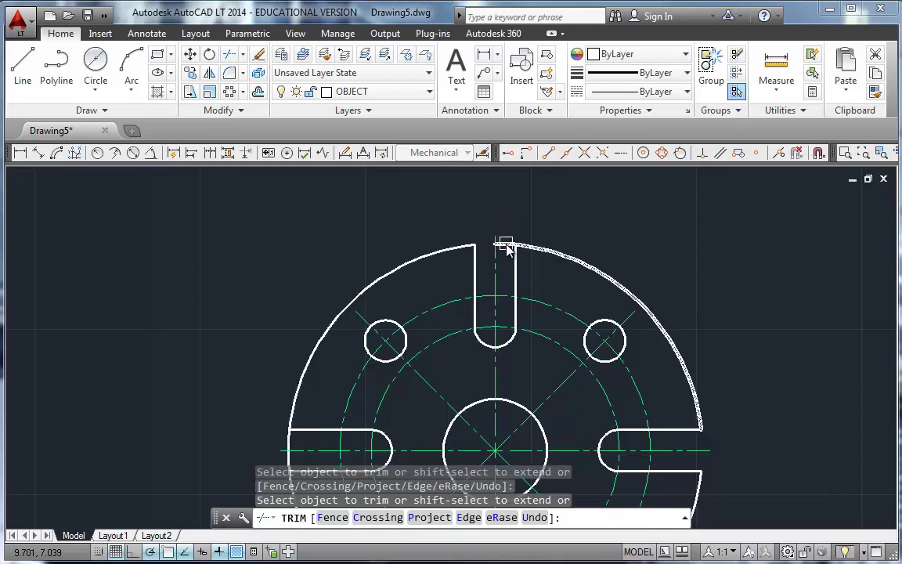
{"action": "middle_click_drag", "start_coordinate": [246, 425], "coordinate": [251, 329]}
{"action": "mouse_move", "coordinate": [232, 368]}
{"action": "middle_mouse_down"}
{"action": "mouse_move", "coordinate": [211, 358]}
{"action": "mouse_move", "coordinate": [169, 194]}
{"action": "middle_mouse_up"}
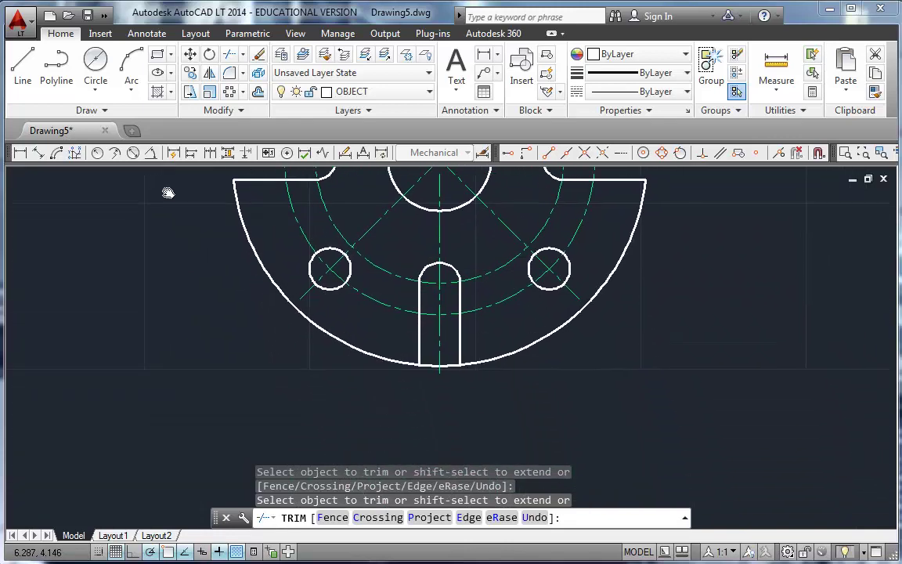
{"action": "left_click", "coordinate": [450, 368]}
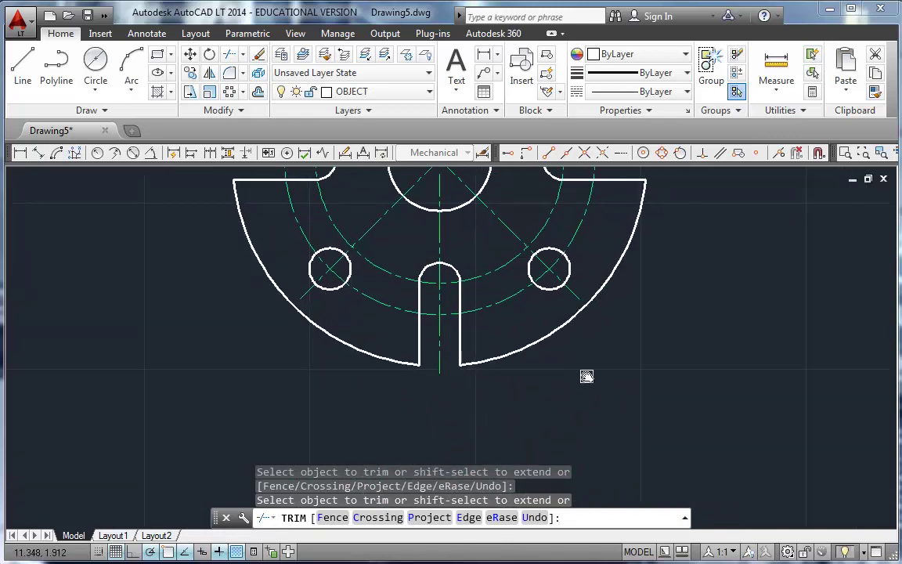
Erase both center-line bolt circles and the four diagonal 45-degree center lines, leaving trimming first.
{"action": "scroll", "coordinate": [587, 376], "scroll_direction": "down", "scroll_amount": 1}
{"action": "scroll", "coordinate": [581, 338], "scroll_direction": "down", "scroll_amount": 1}
{"action": "middle_click_drag", "start_coordinate": [578, 322], "coordinate": [503, 352]}
{"action": "scroll", "coordinate": [503, 352], "scroll_direction": "up", "scroll_amount": 1}
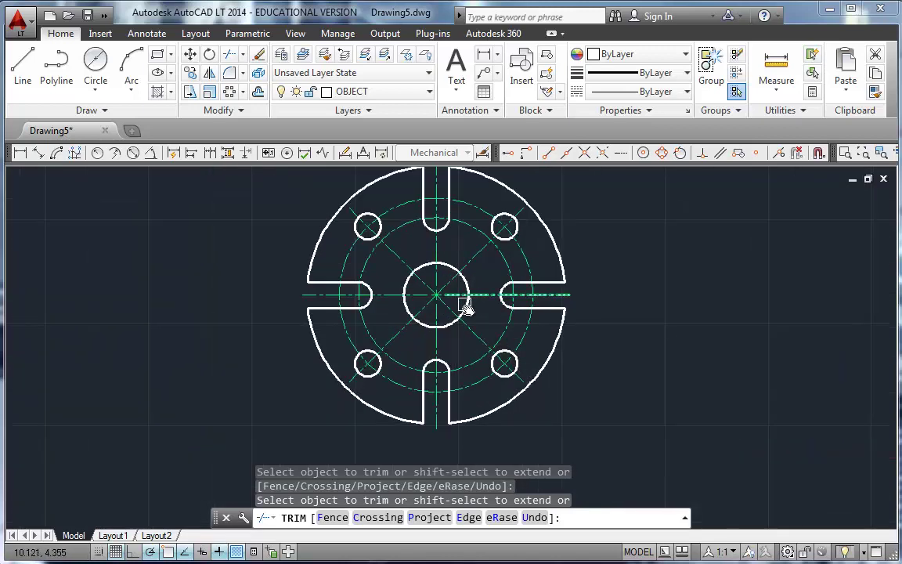
{"action": "middle_click_drag", "start_coordinate": [466, 309], "coordinate": [479, 330]}
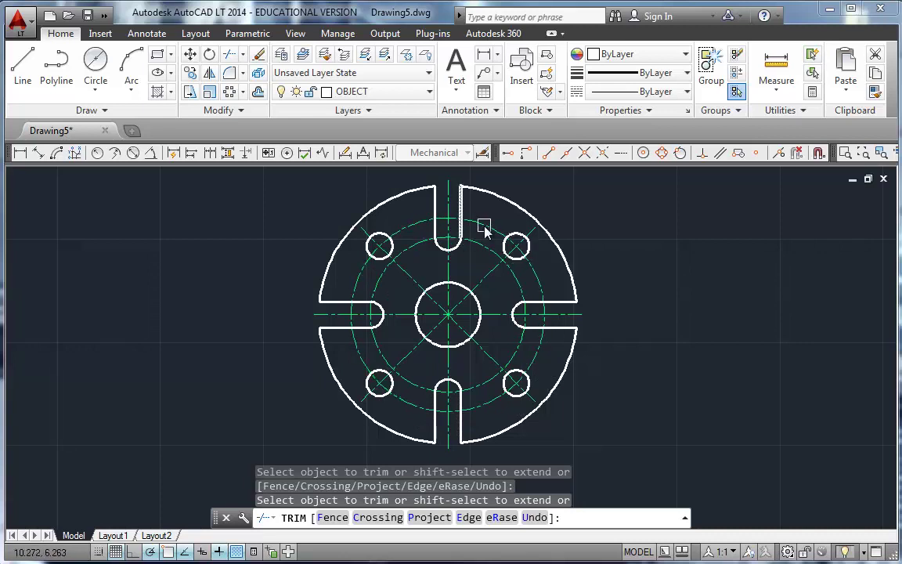
{"action": "key", "text": "Escape"}
{"action": "left_click", "coordinate": [502, 260]}
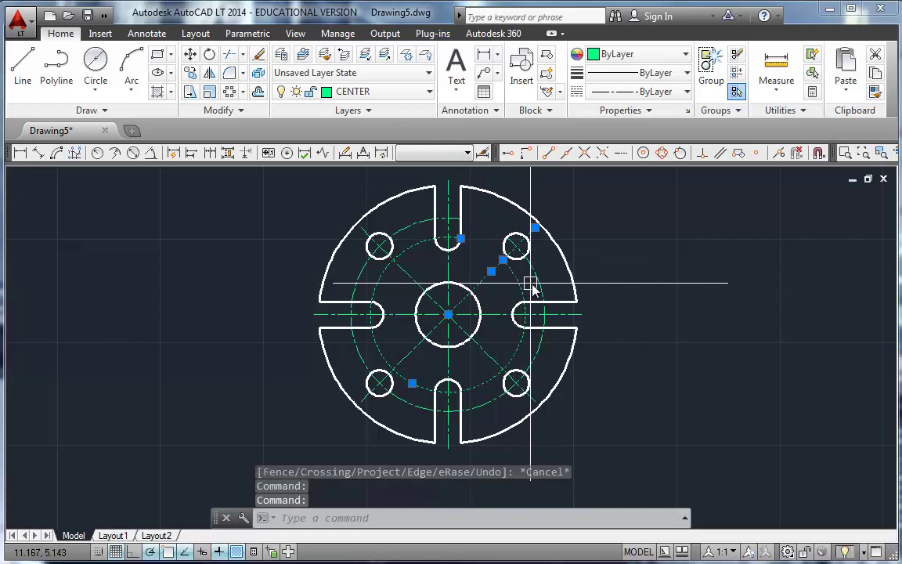
{"action": "left_click", "coordinate": [539, 296]}
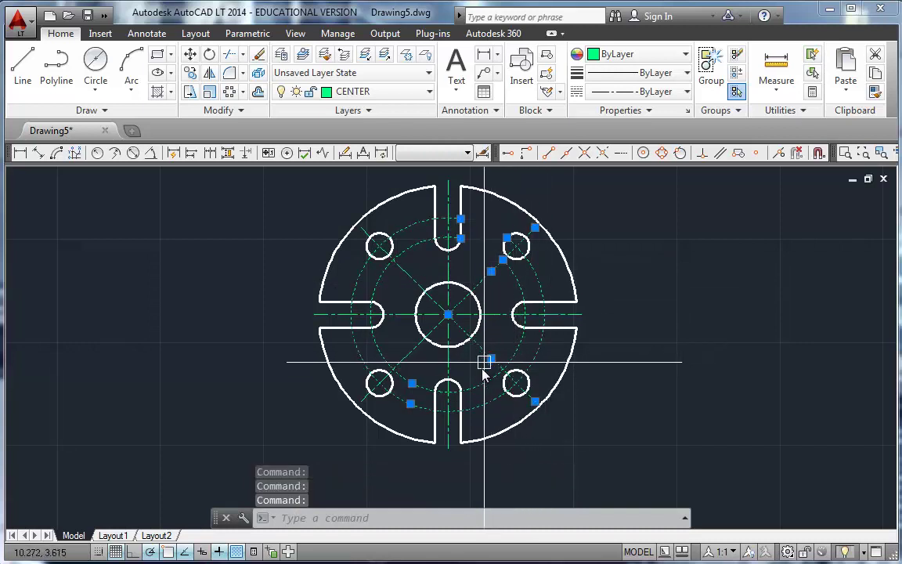
{"action": "left_click", "coordinate": [402, 359]}
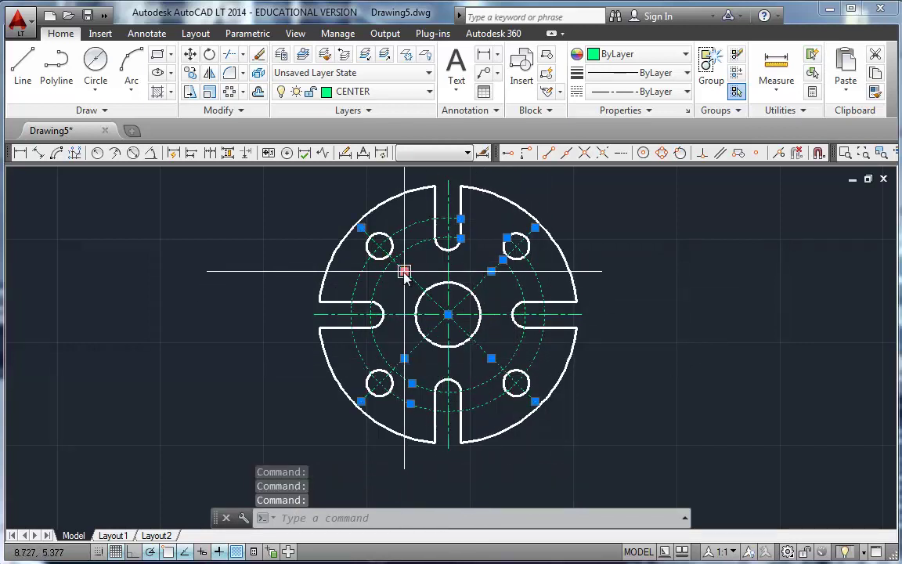
{"action": "key", "text": "Delete"}
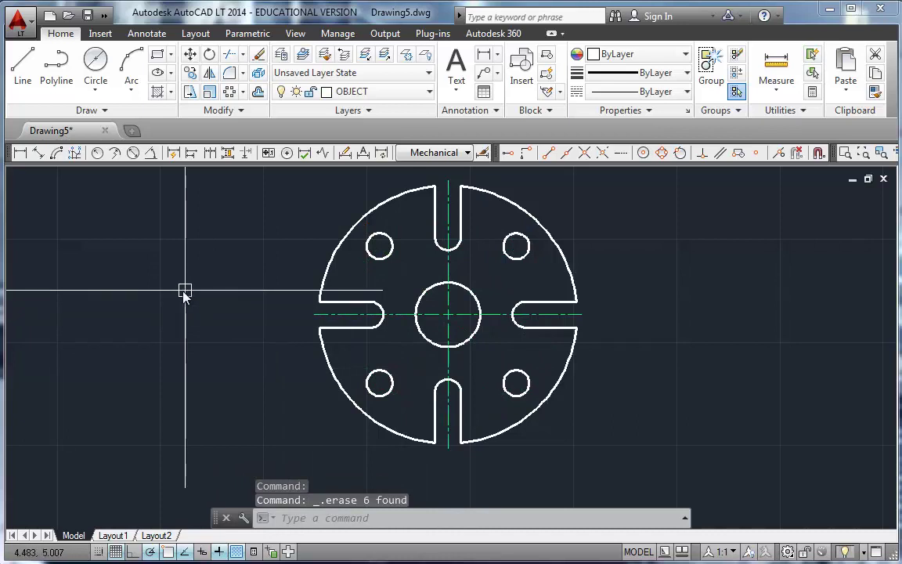
Make CENTER the current layer and add center marks to the four 0.5 holes.
{"action": "left_click", "coordinate": [352, 93]}
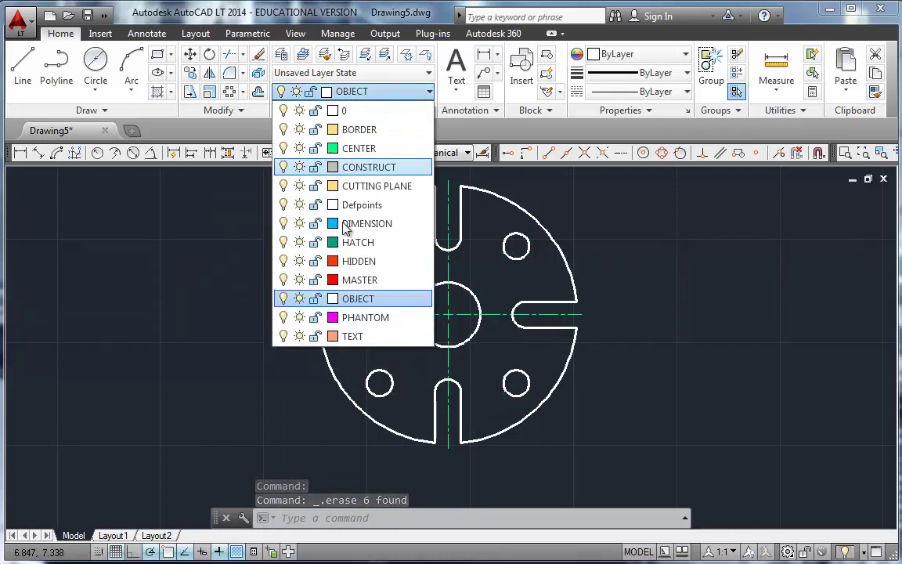
{"action": "left_click", "coordinate": [305, 146]}
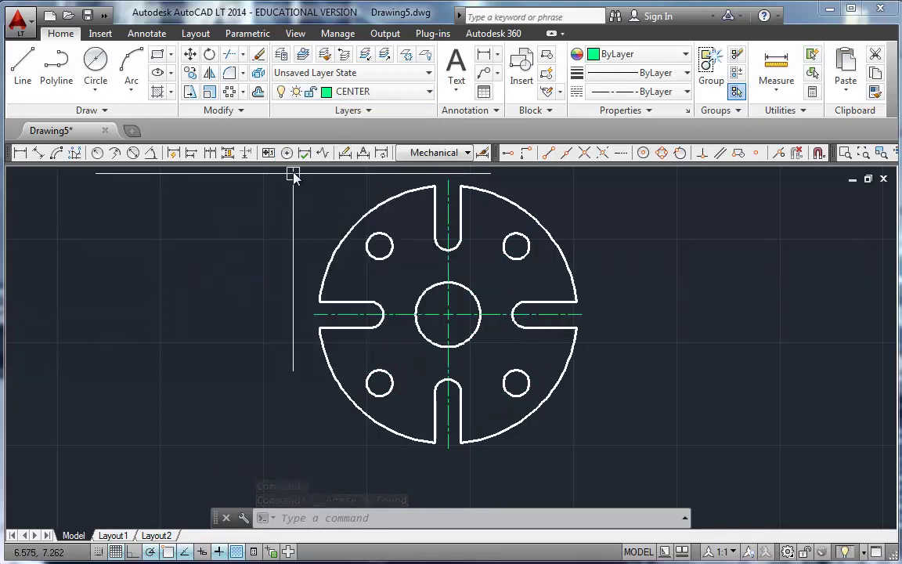
{"action": "left_click", "coordinate": [287, 153]}
{"action": "left_click", "coordinate": [389, 263]}
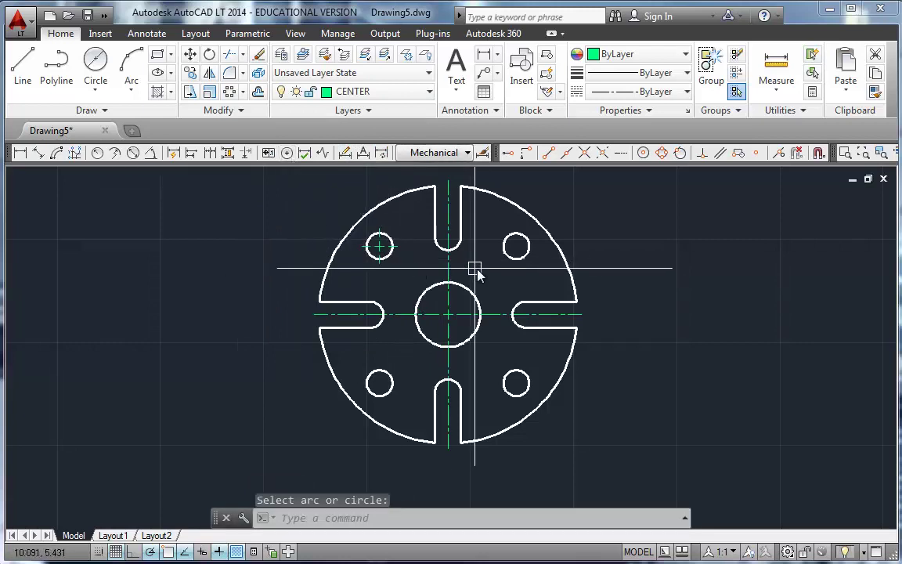
{"action": "key", "text": "Return"}
{"action": "left_click", "coordinate": [516, 252]}
{"action": "key", "text": "Return"}
{"action": "left_click", "coordinate": [504, 377]}
{"action": "key", "text": "Return"}
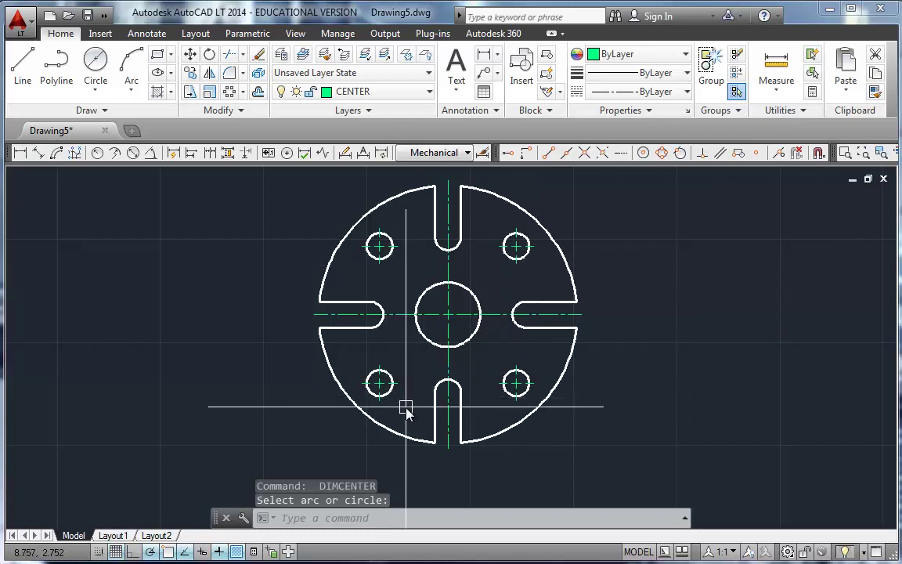
Add center marks to the rounded end arcs of the lower, left, upper and right slots.
{"action": "left_click", "coordinate": [439, 385]}
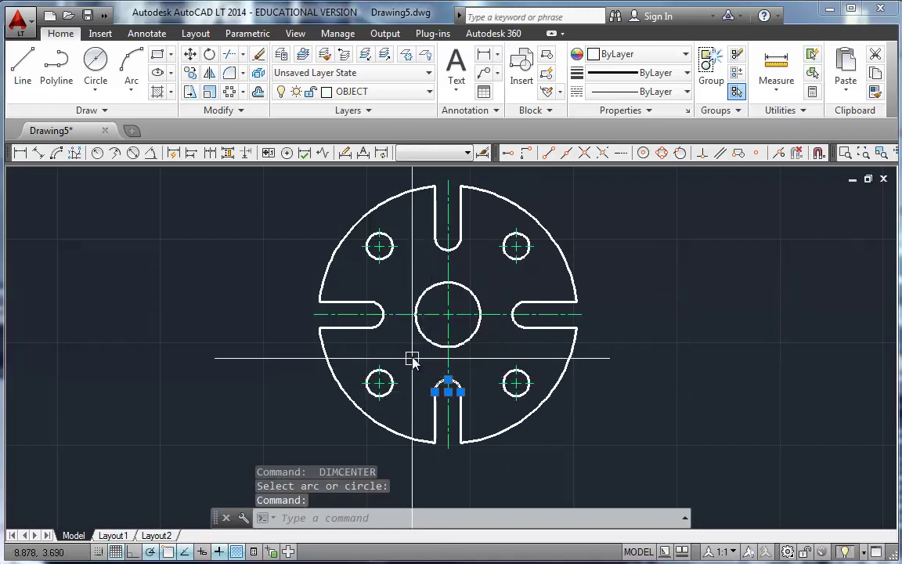
{"action": "key", "text": "Return"}
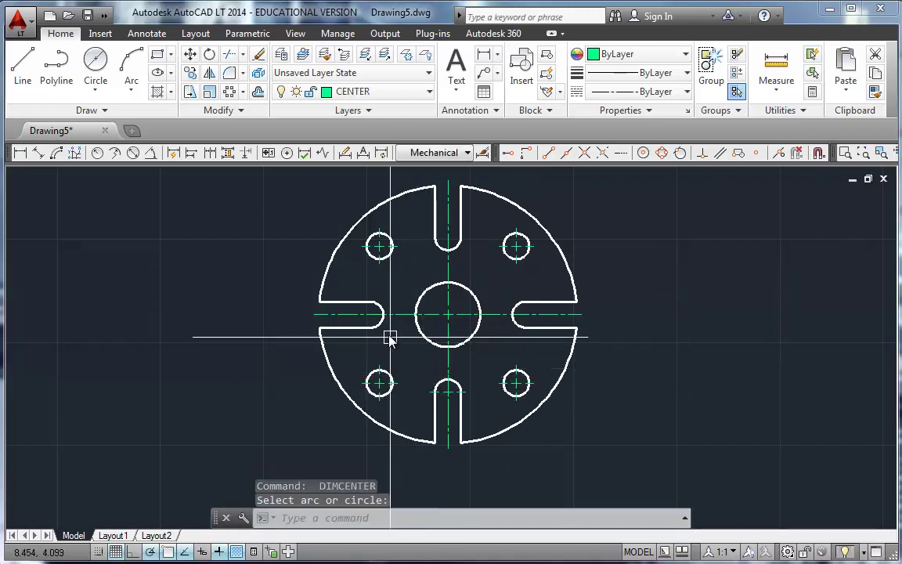
{"action": "left_click", "coordinate": [383, 318]}
{"action": "key", "text": "Return"}
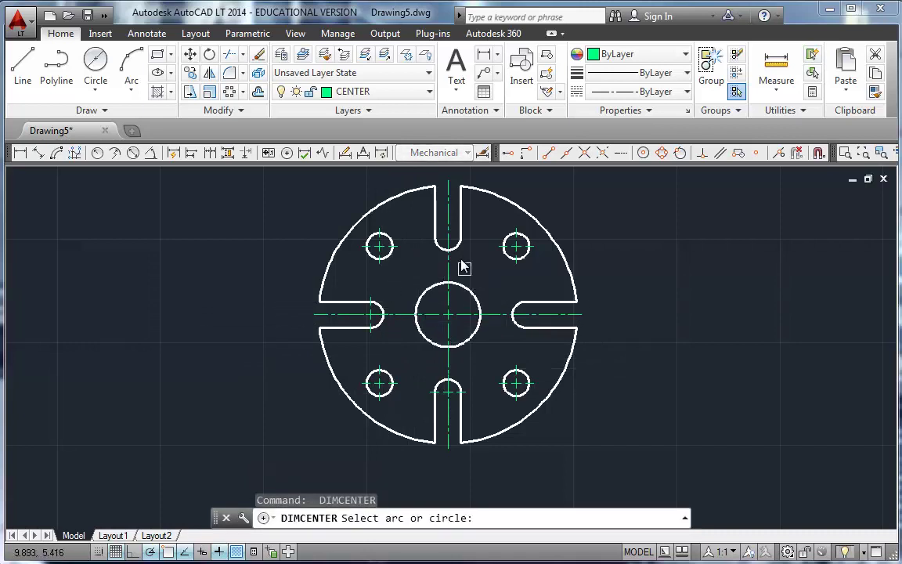
{"action": "left_click", "coordinate": [457, 248]}
{"action": "key", "text": "Return"}
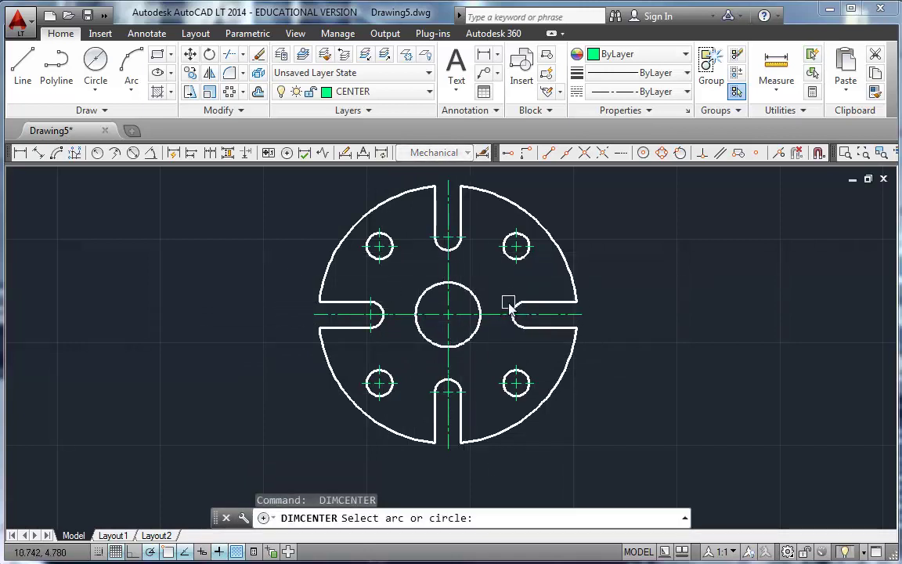
{"action": "left_click", "coordinate": [509, 307]}
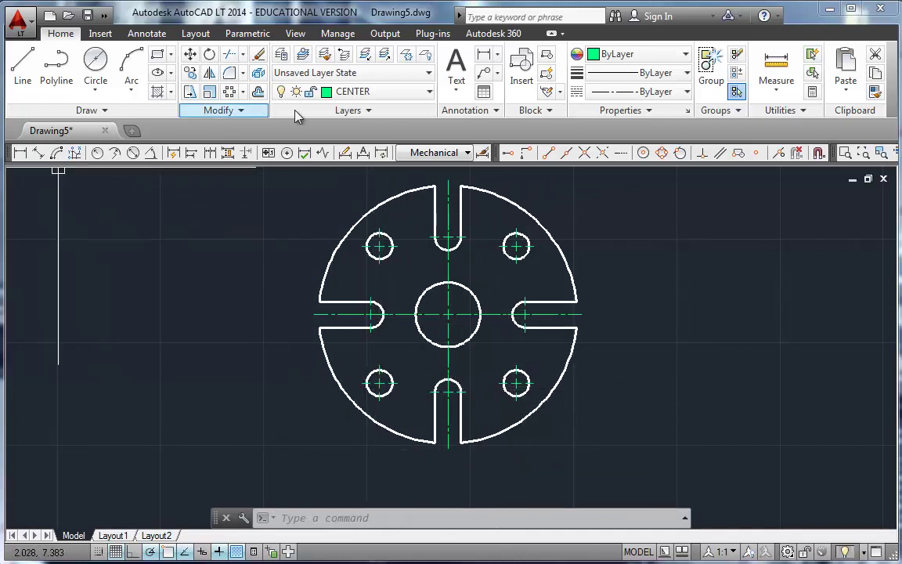
On the DIMENSION layer, add a vertical linear dimension from the horizontal center line to the lower-left hole's center, placed outside the part.
{"action": "left_click", "coordinate": [352, 92]}
{"action": "left_click", "coordinate": [362, 223]}
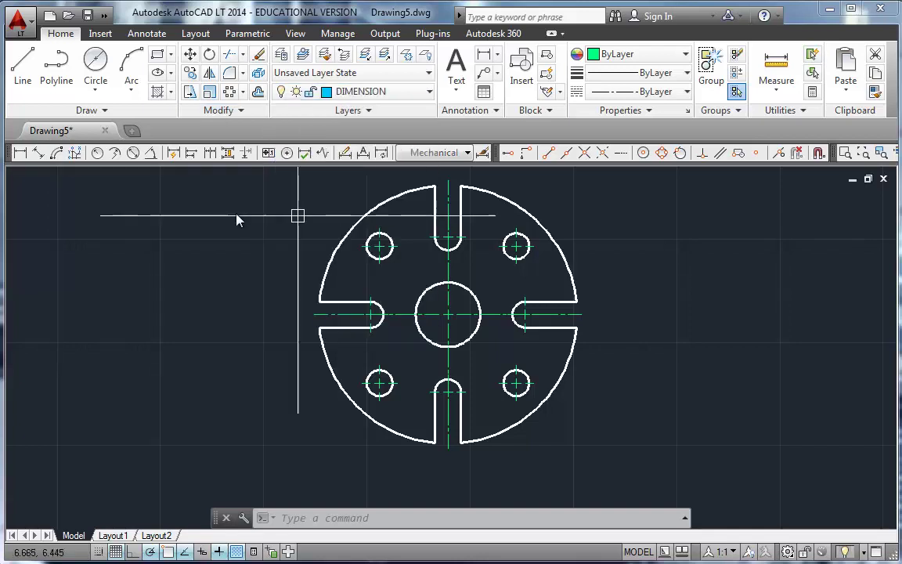
{"action": "left_click", "coordinate": [22, 151]}
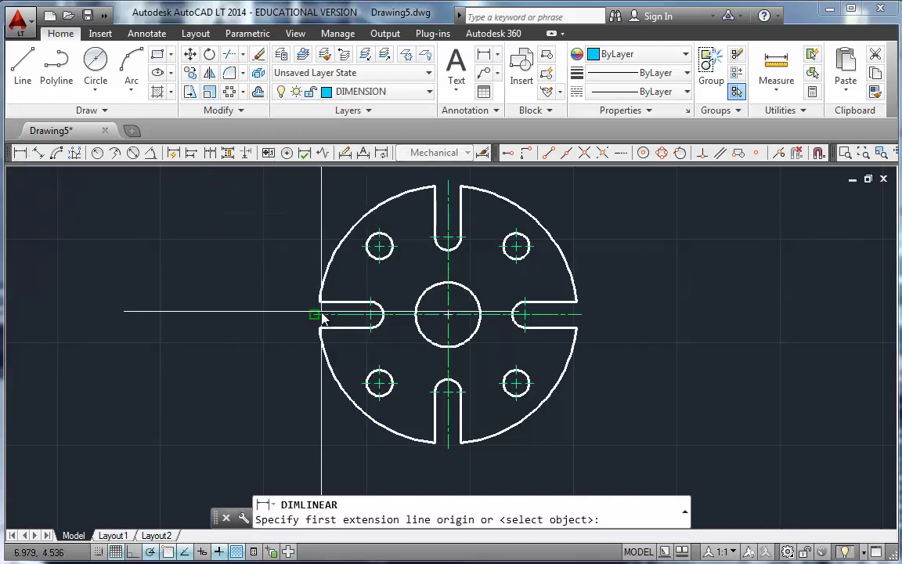
{"action": "left_click", "coordinate": [316, 314]}
{"action": "left_click", "coordinate": [365, 383]}
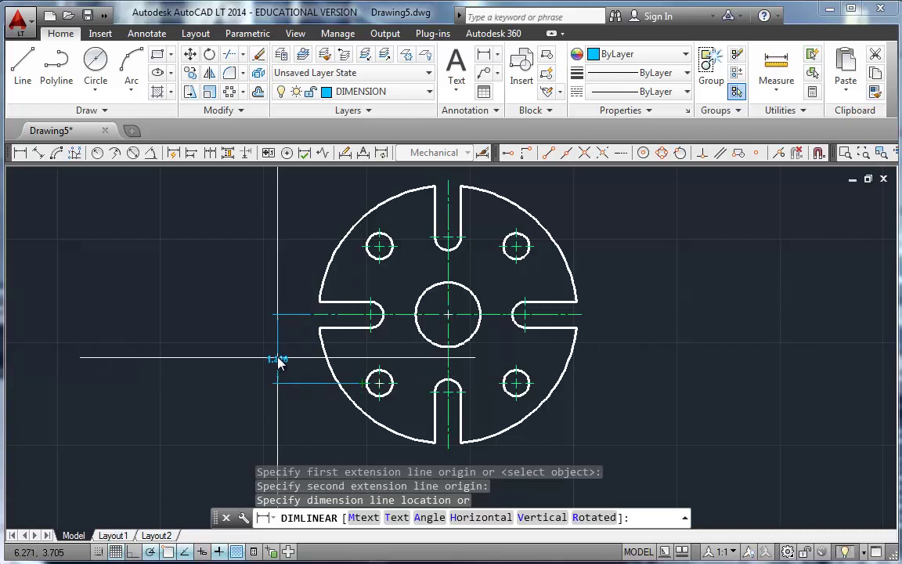
{"action": "left_click", "coordinate": [292, 351]}
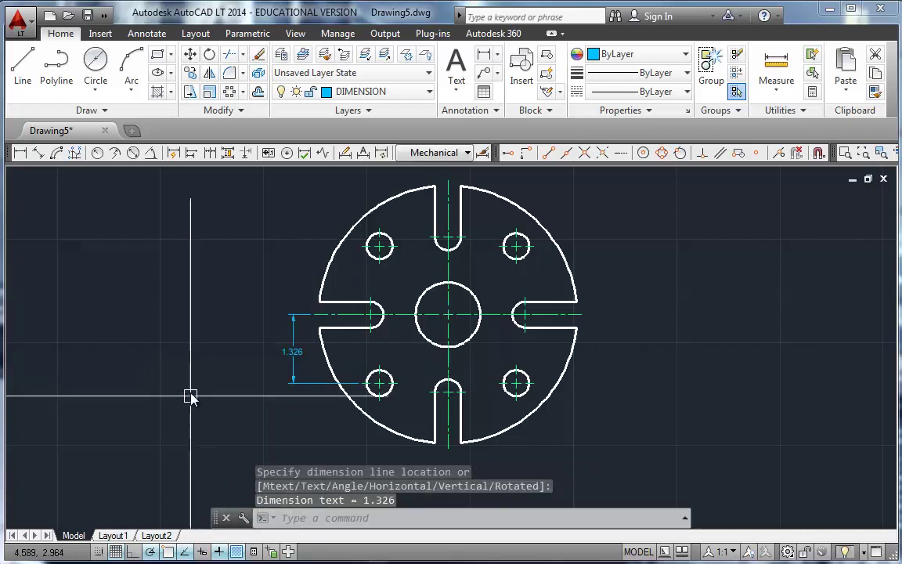
Add a horizontal linear dimension between the vertical center line and the lower-left hole's center, placed below the part.
{"action": "left_click", "coordinate": [21, 153]}
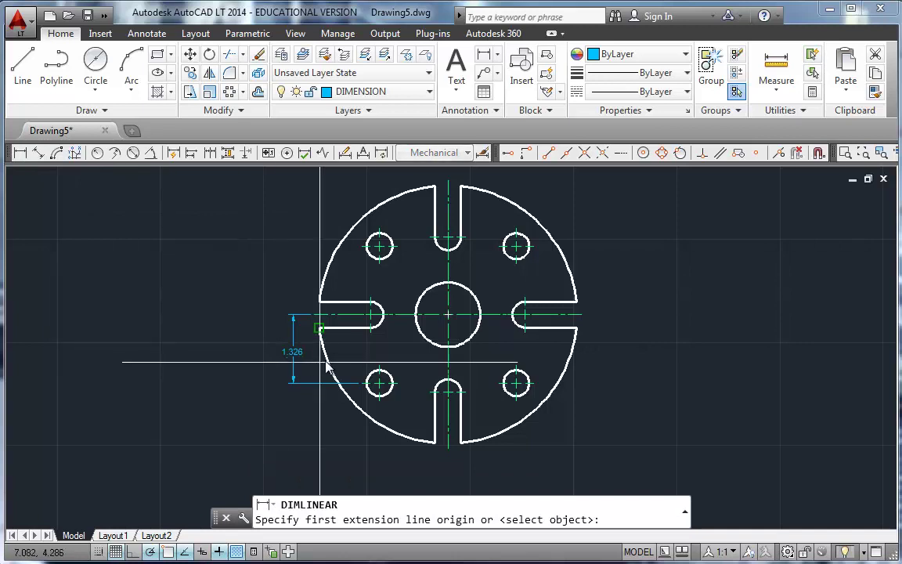
{"action": "left_click", "coordinate": [448, 445]}
{"action": "left_click", "coordinate": [380, 400]}
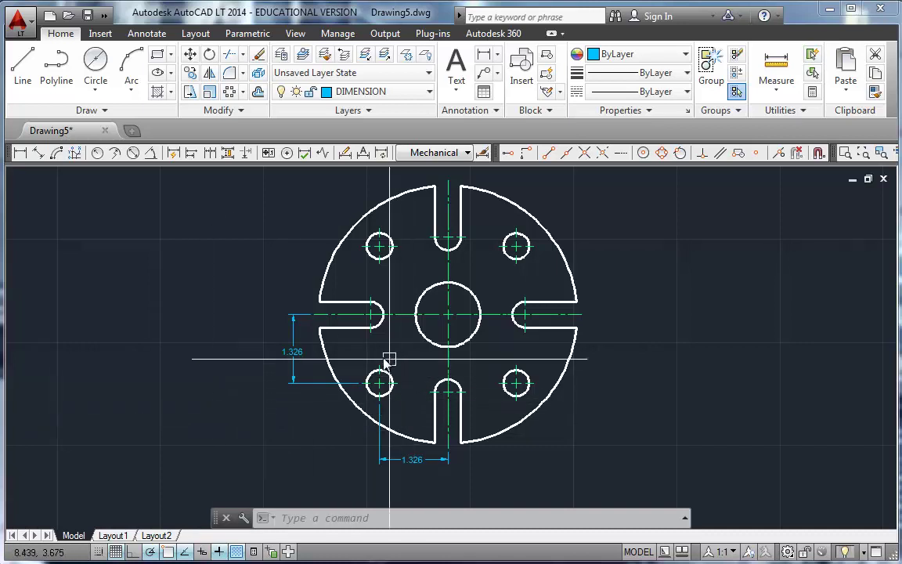
{"action": "mouse_move", "coordinate": [441, 421]}
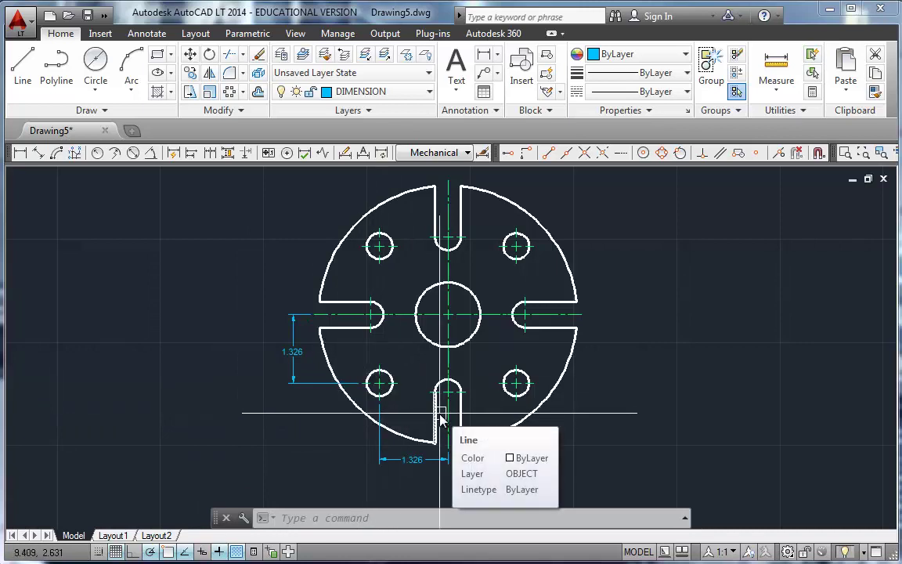